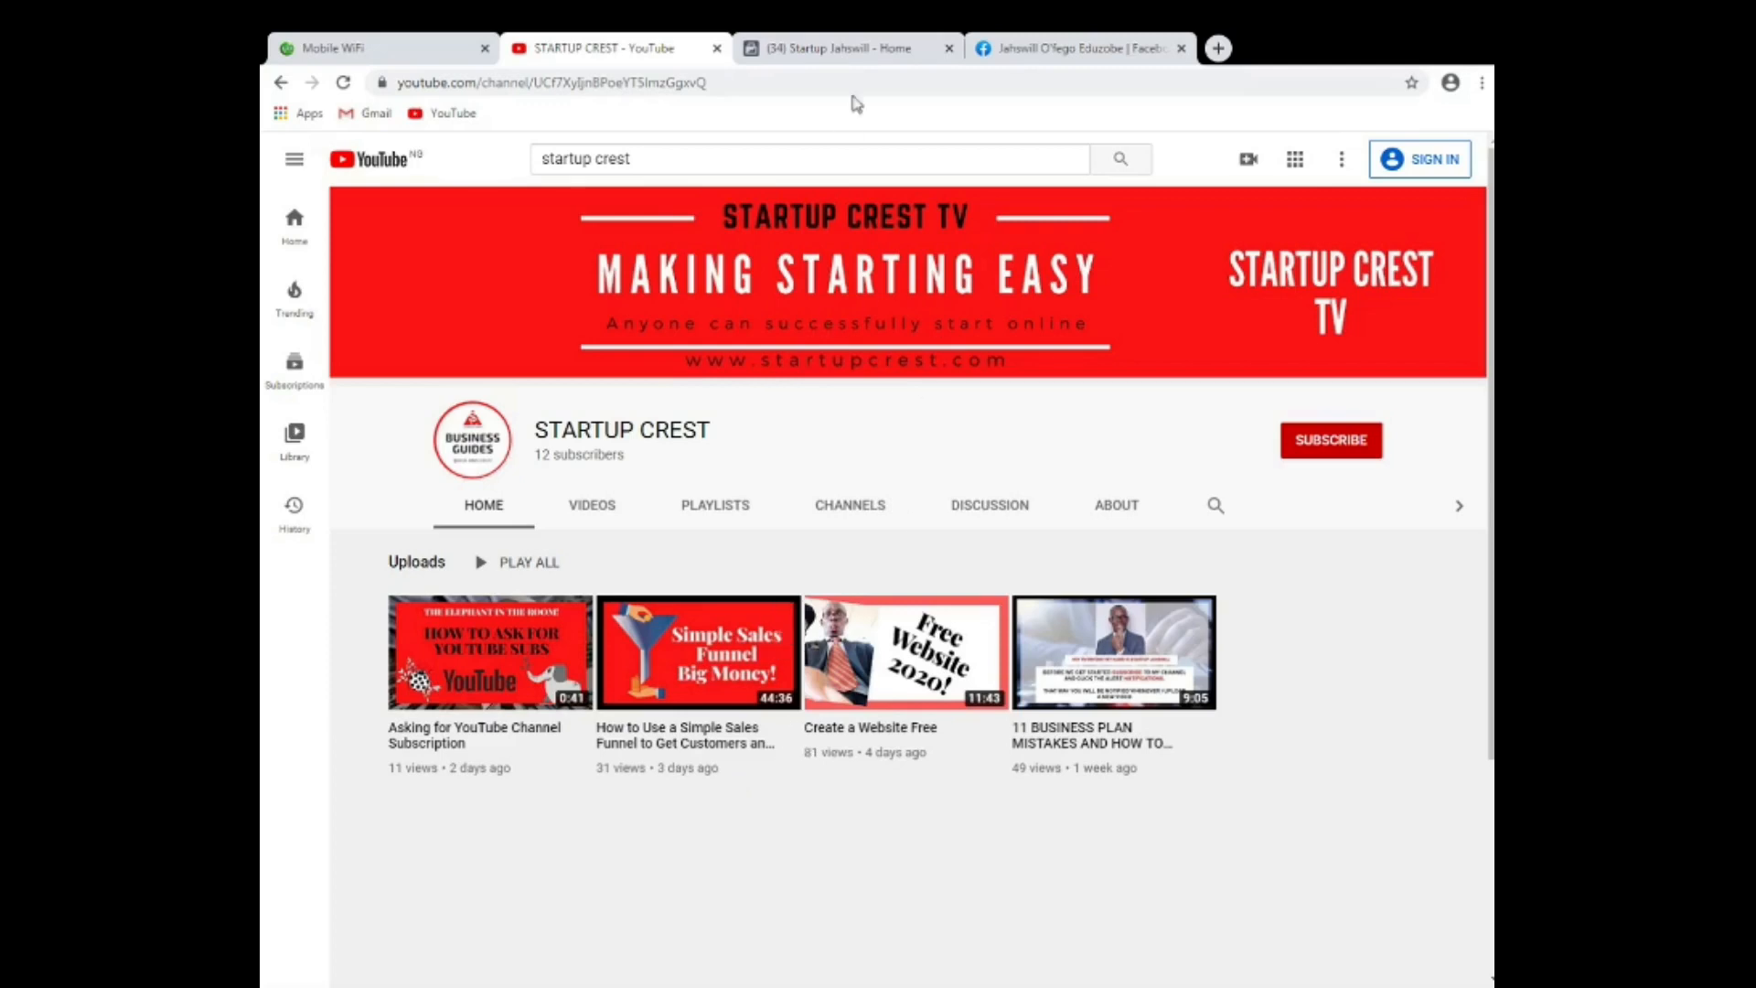
Switch to the Facebook business page and open Audience Insights from its business tools.
click(869, 57)
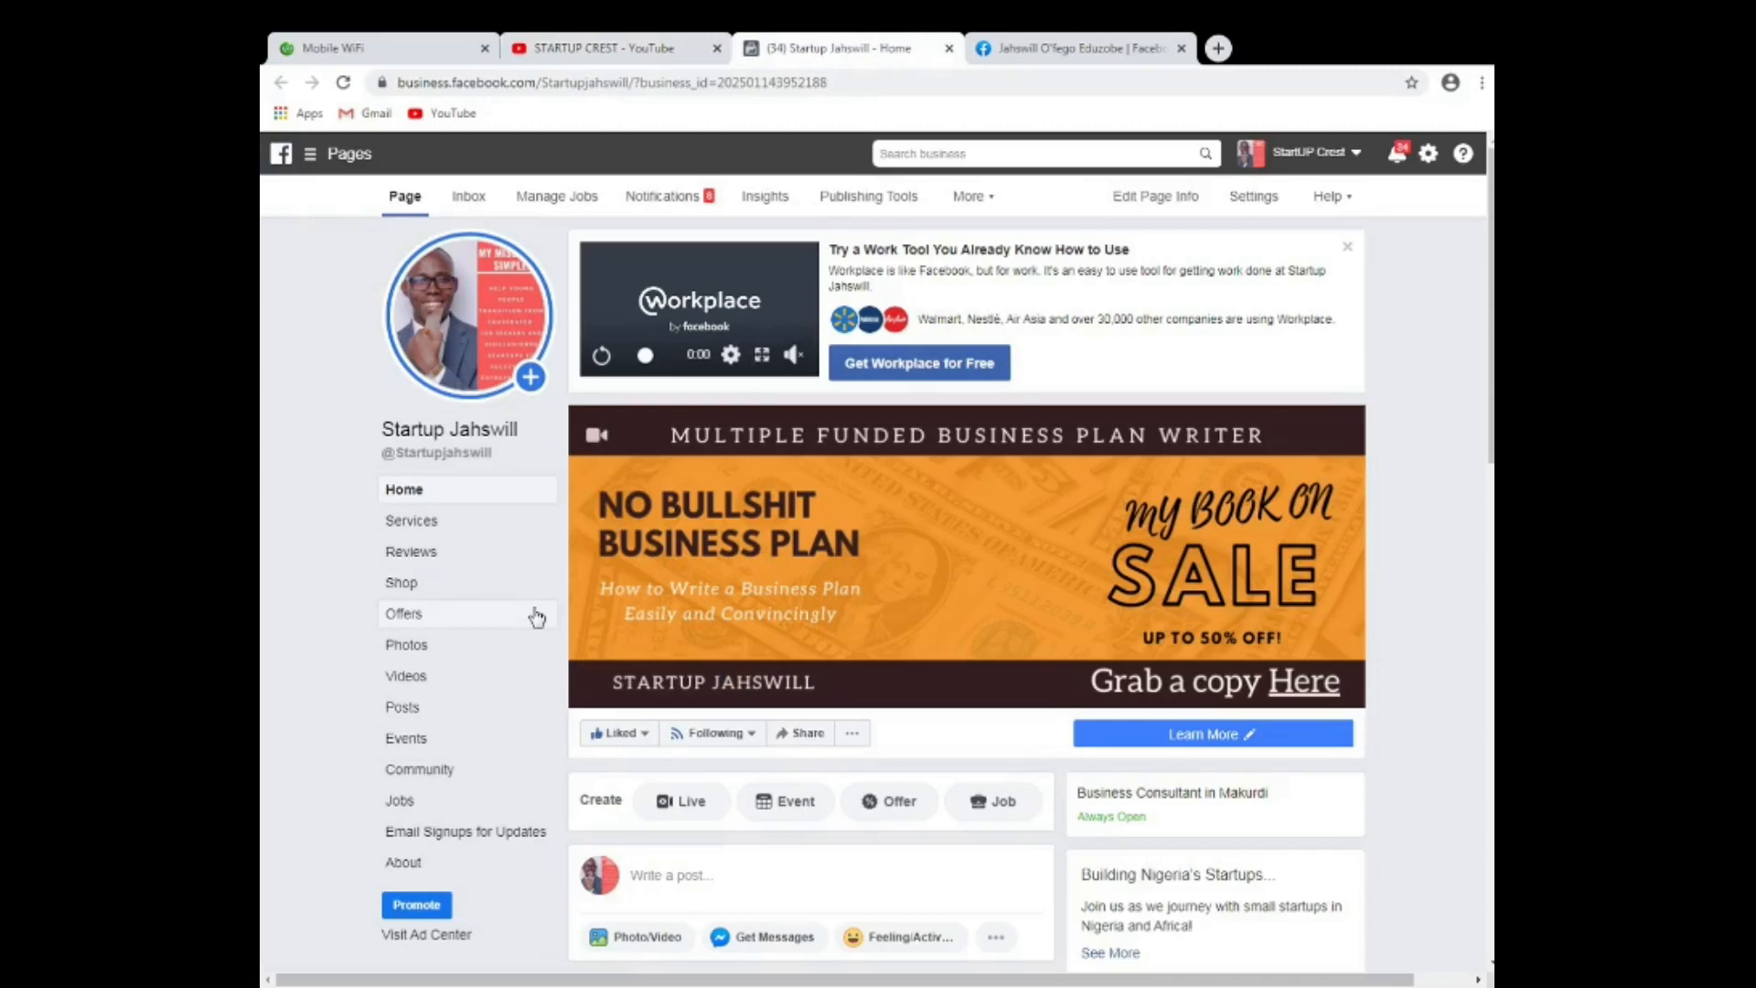
click(308, 161)
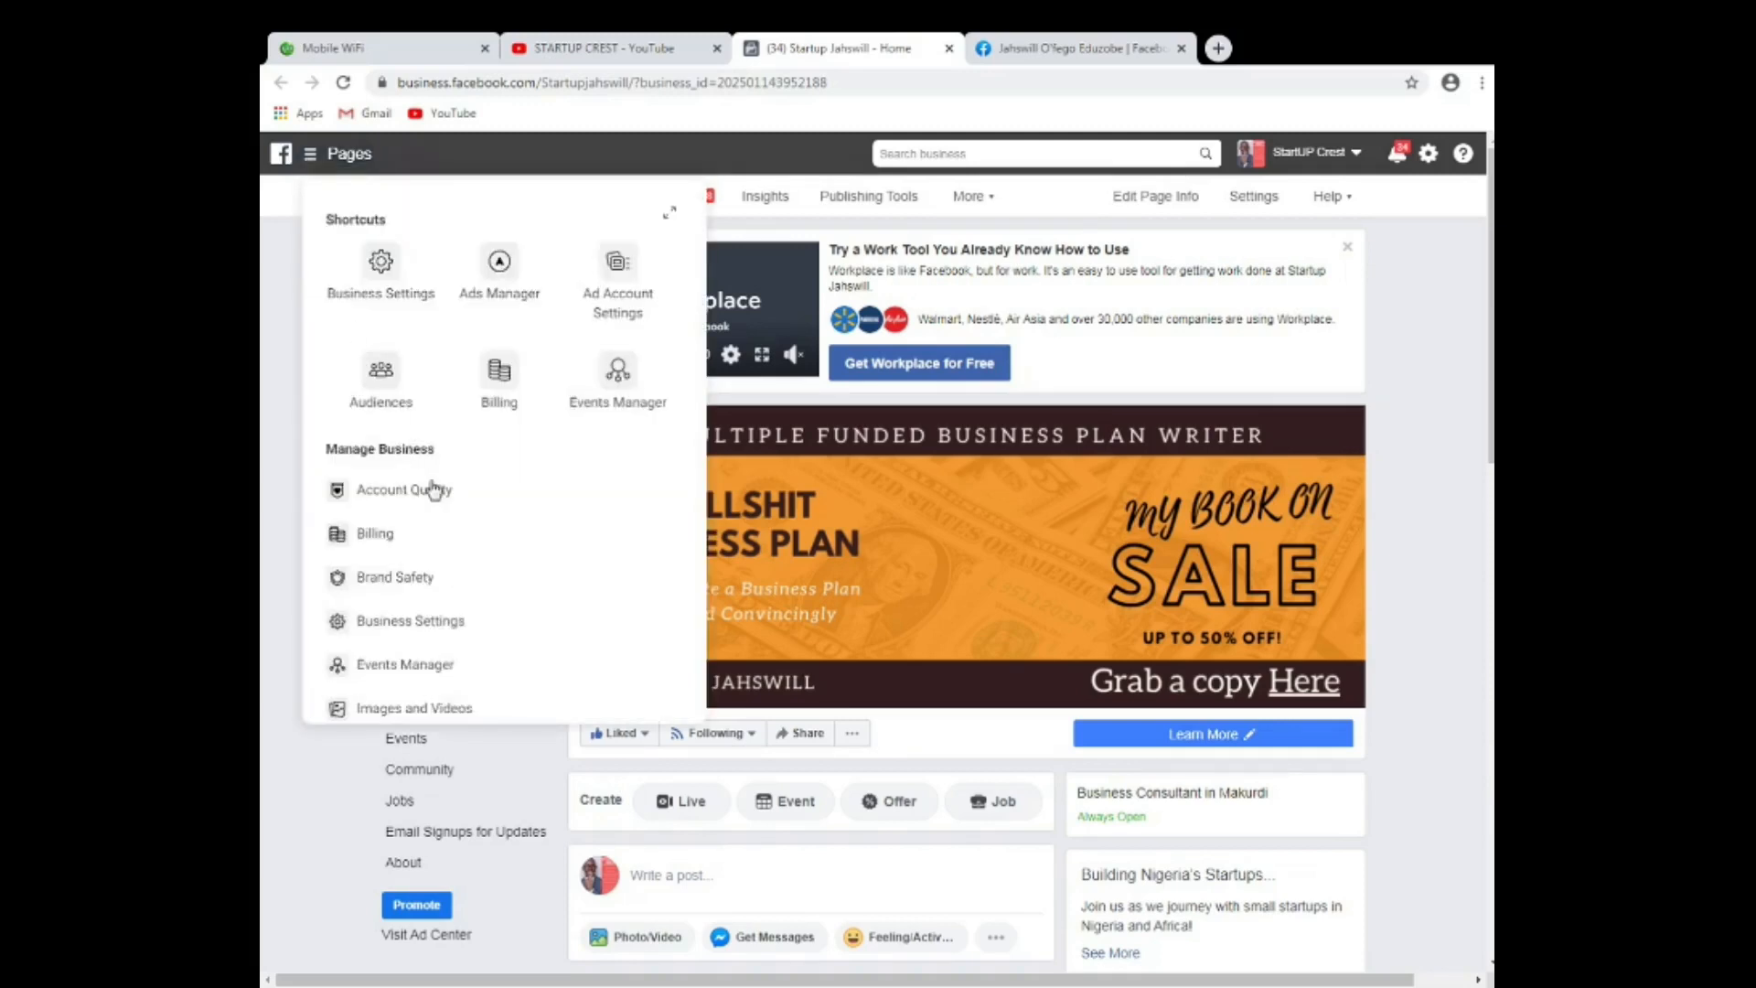
scroll(434, 489, down, 5)
scroll(439, 488, down, 3)
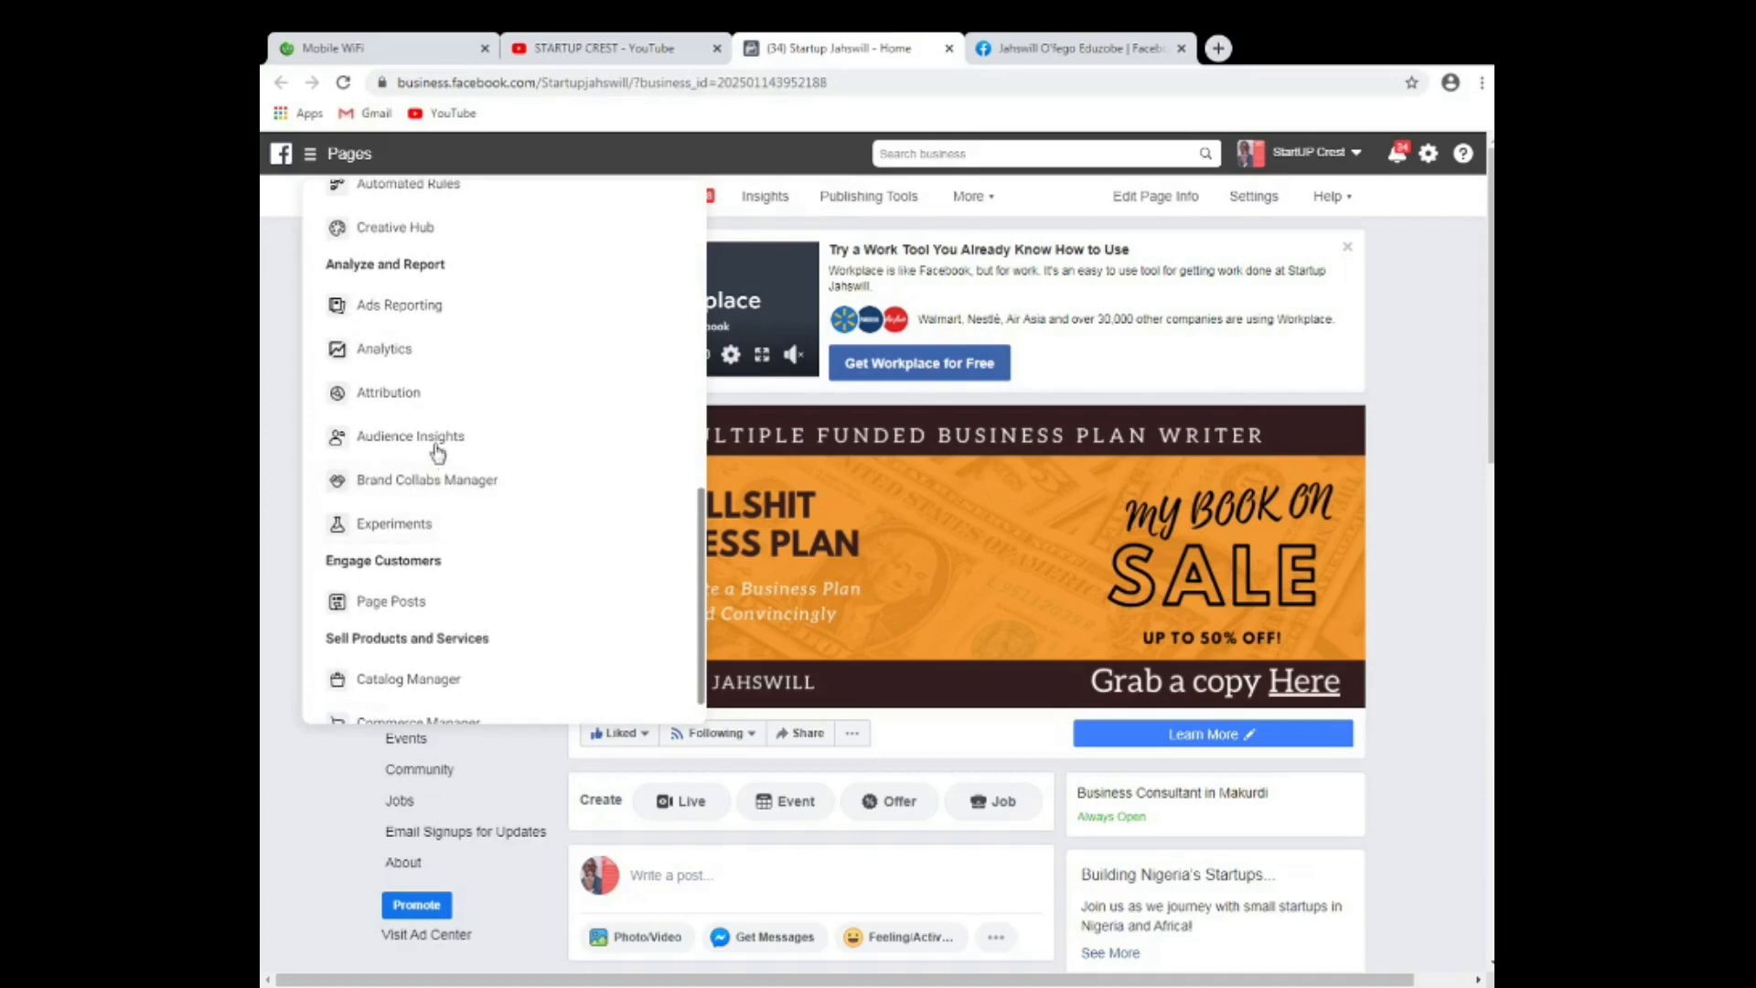
click(434, 437)
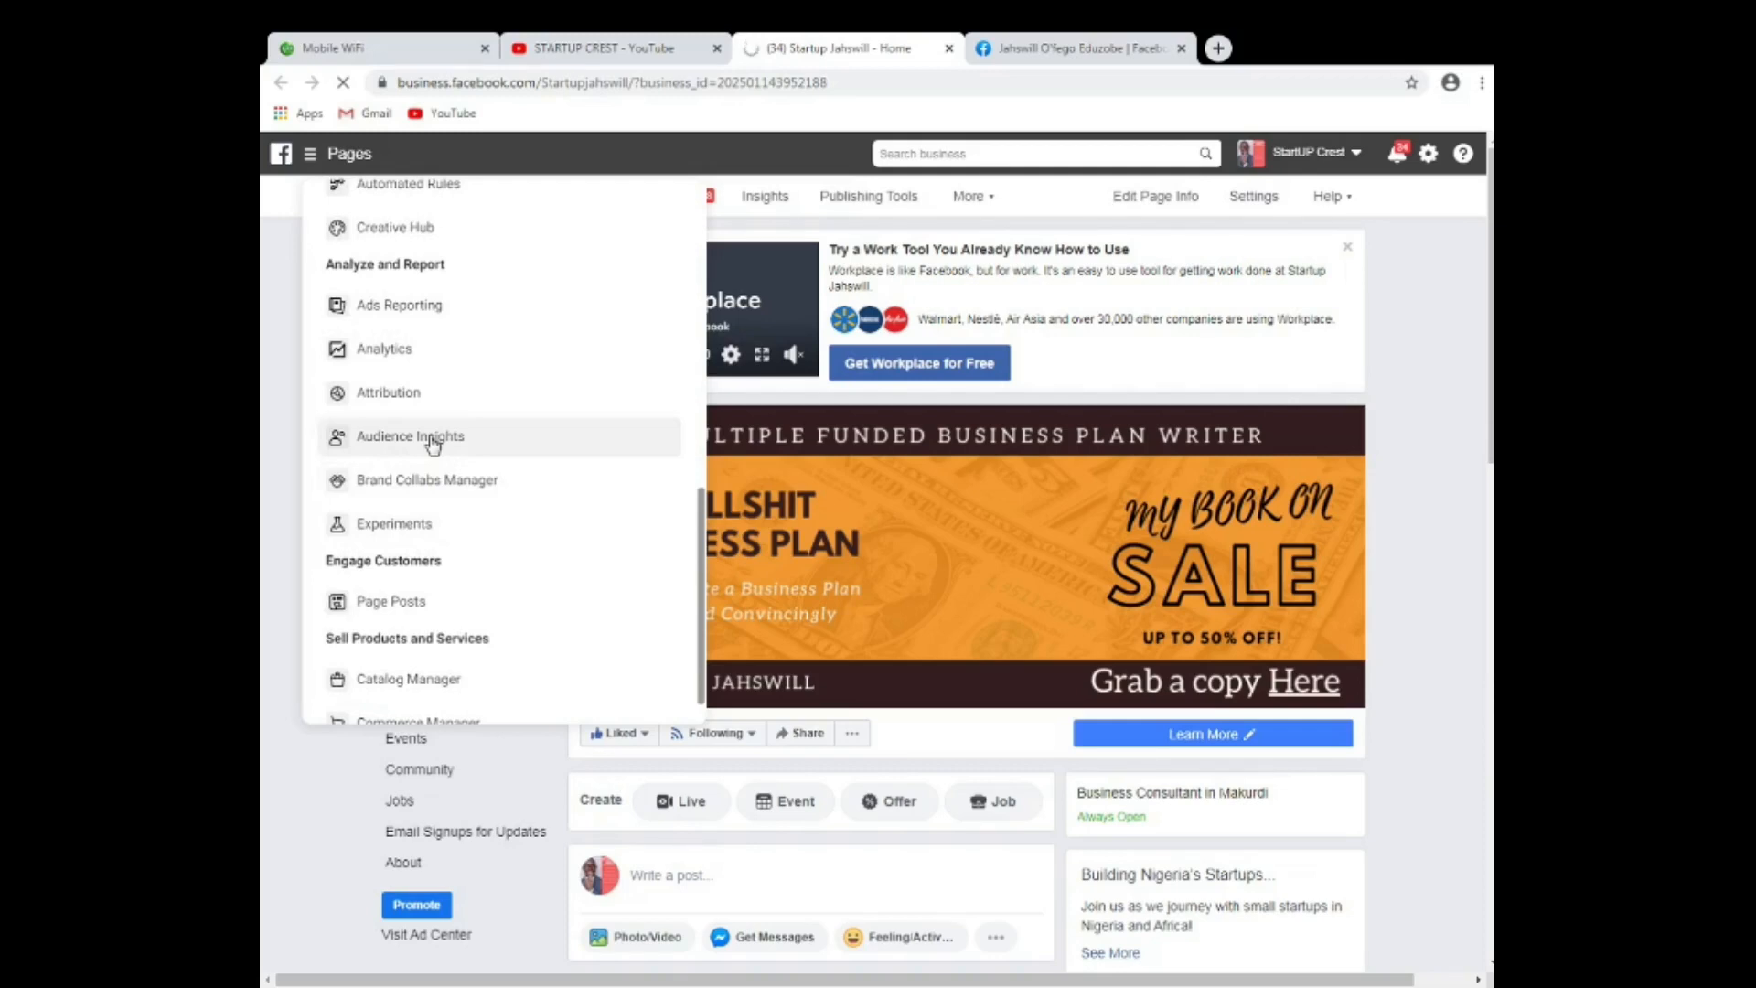
On the personal Facebook profile, open the account settings and view the payment settings containing the Ads Manager link.
click(1063, 53)
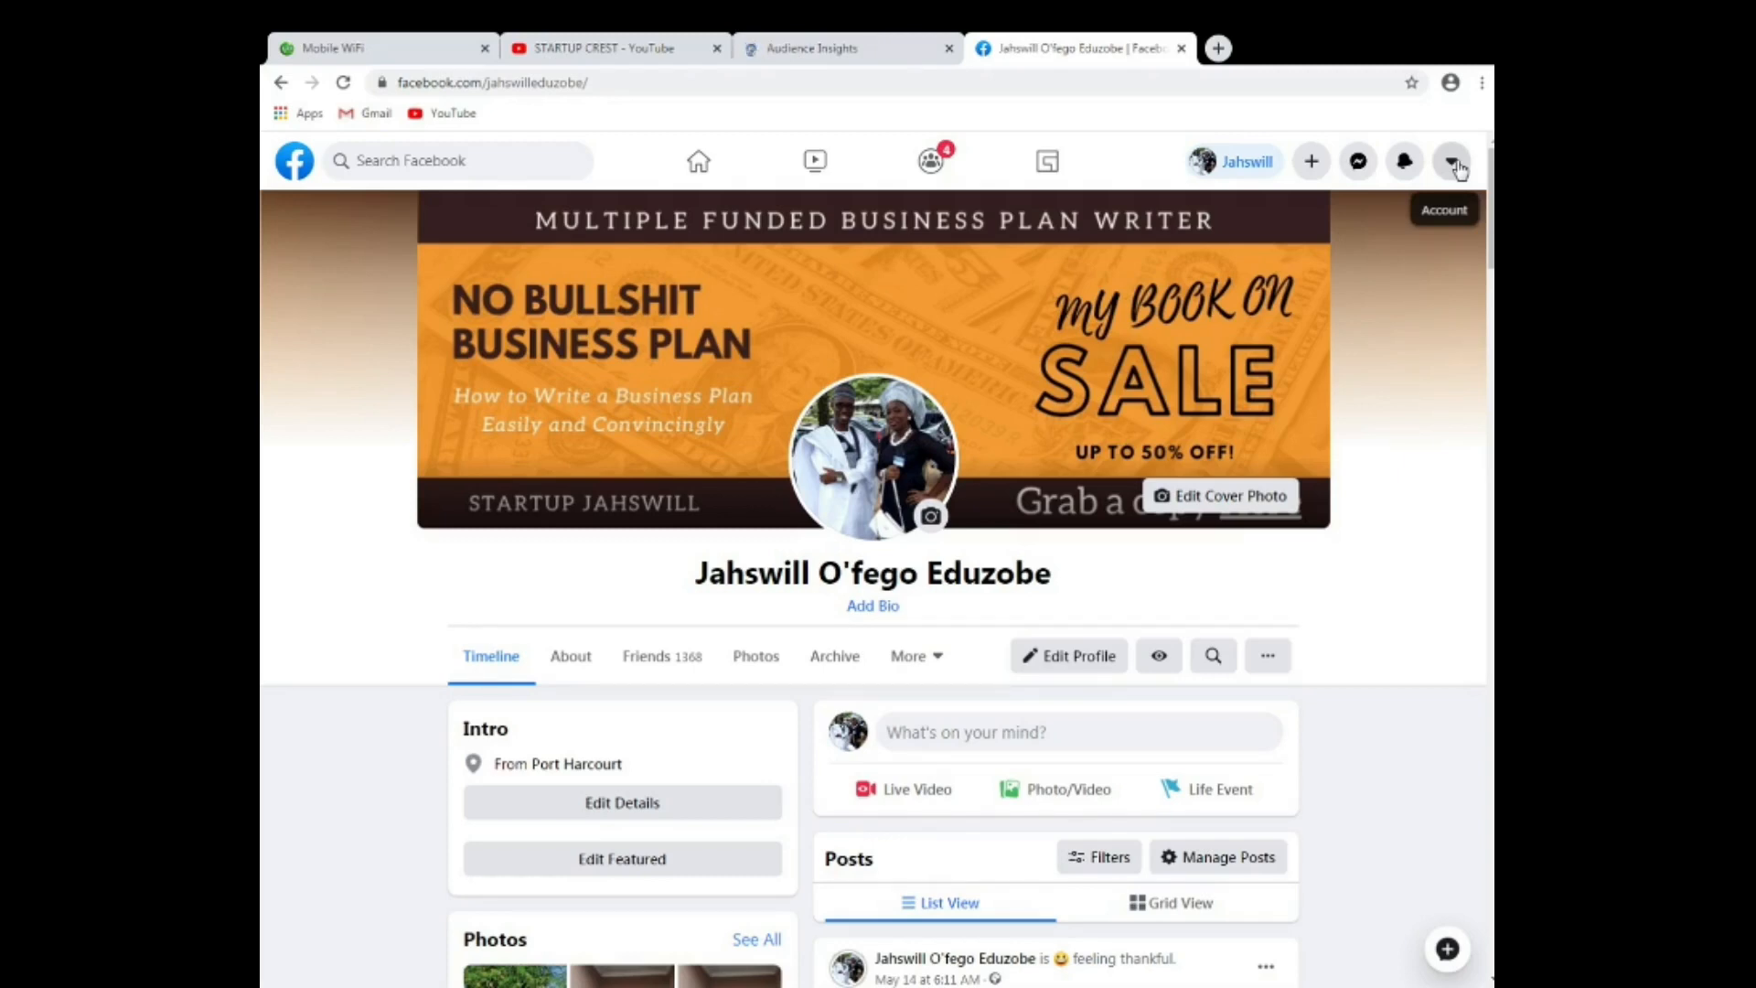
click(1456, 164)
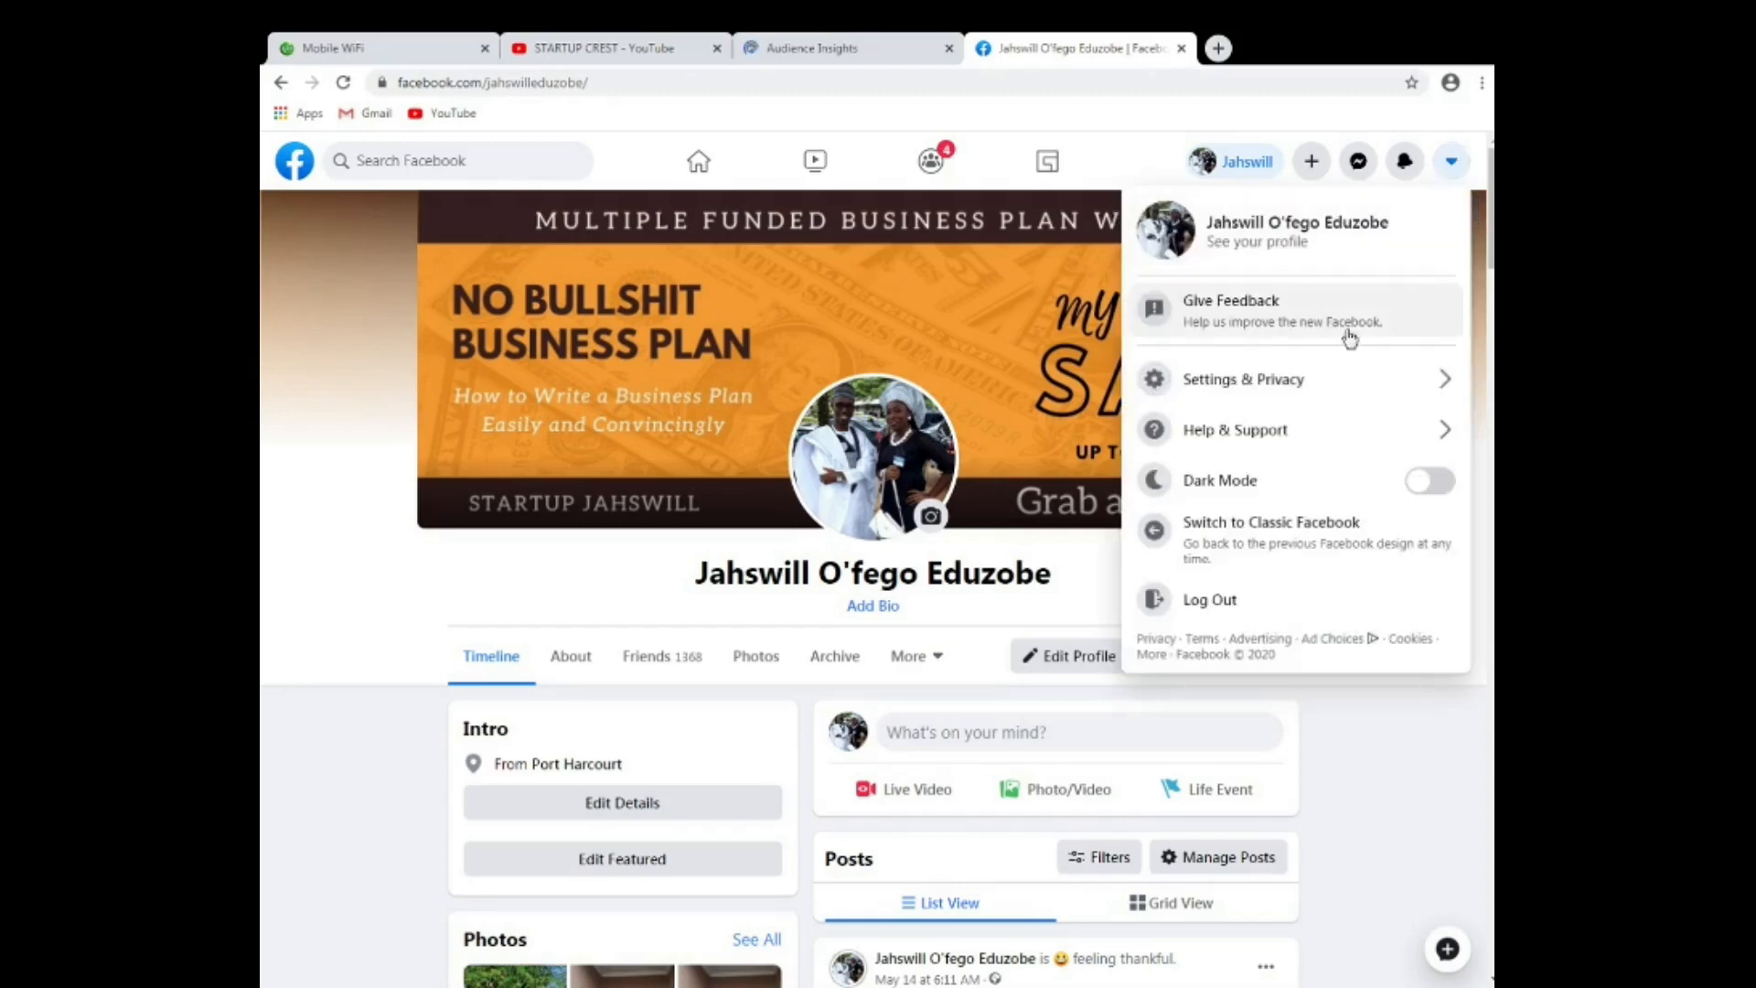
click(1293, 389)
click(1236, 274)
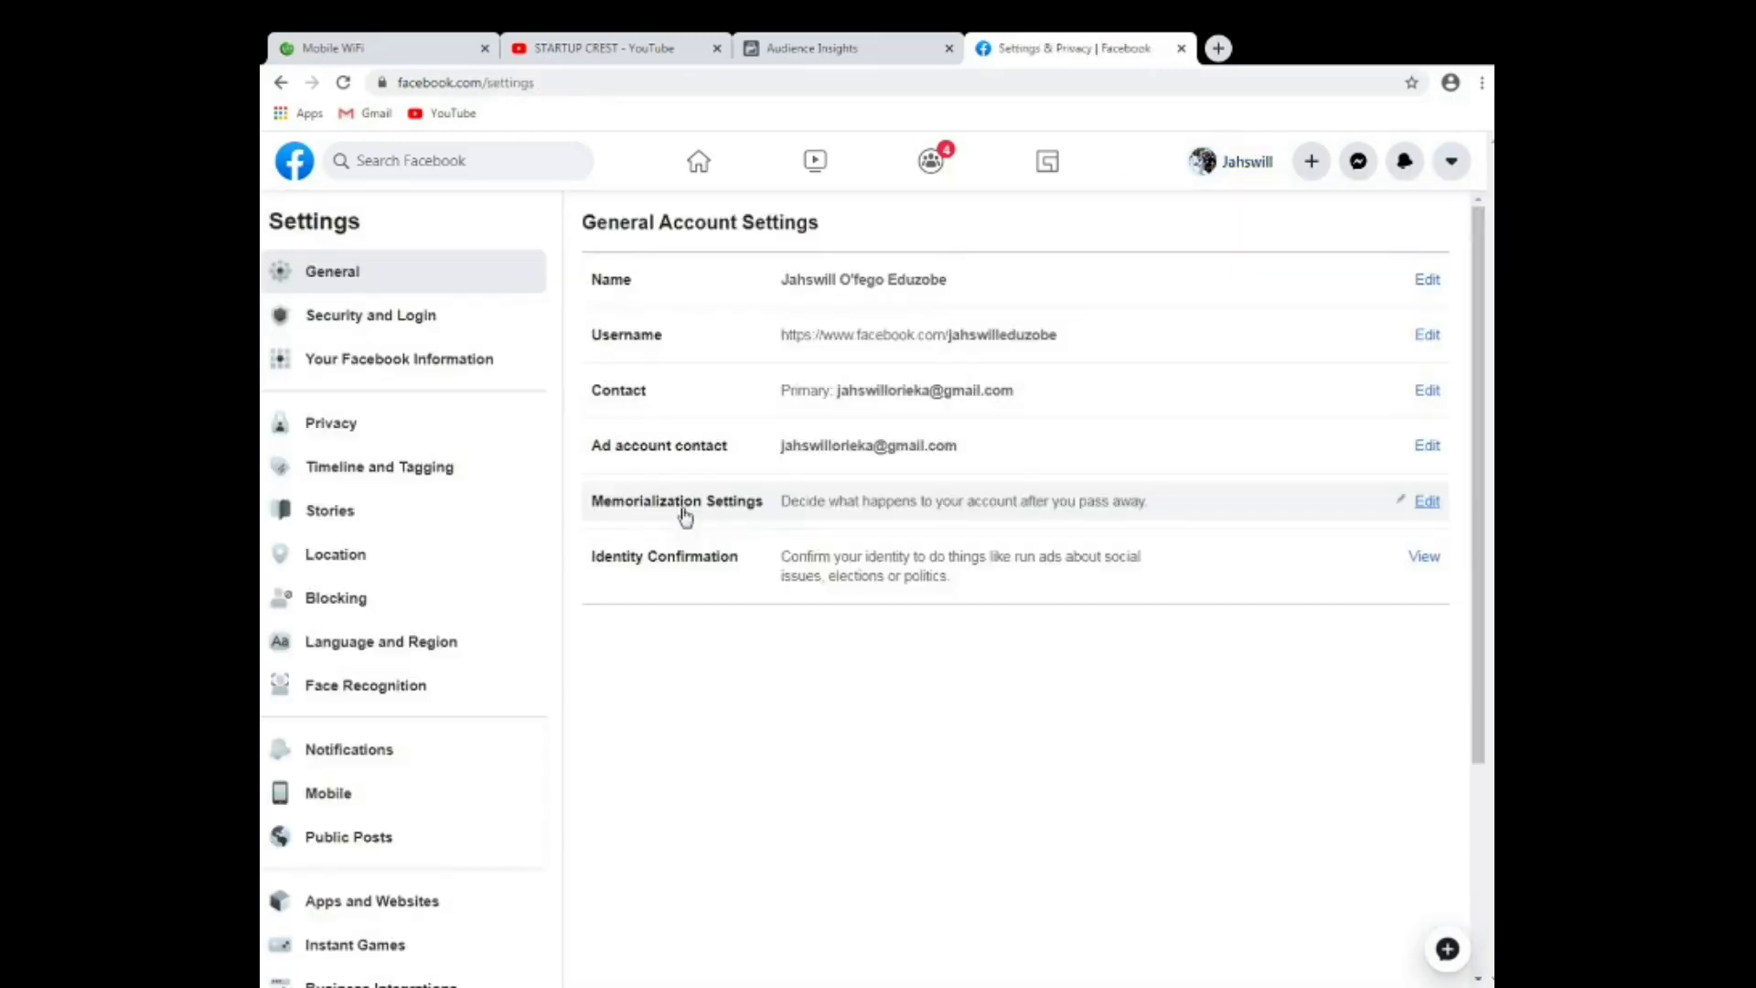
scroll(402, 720, down, 3)
click(364, 785)
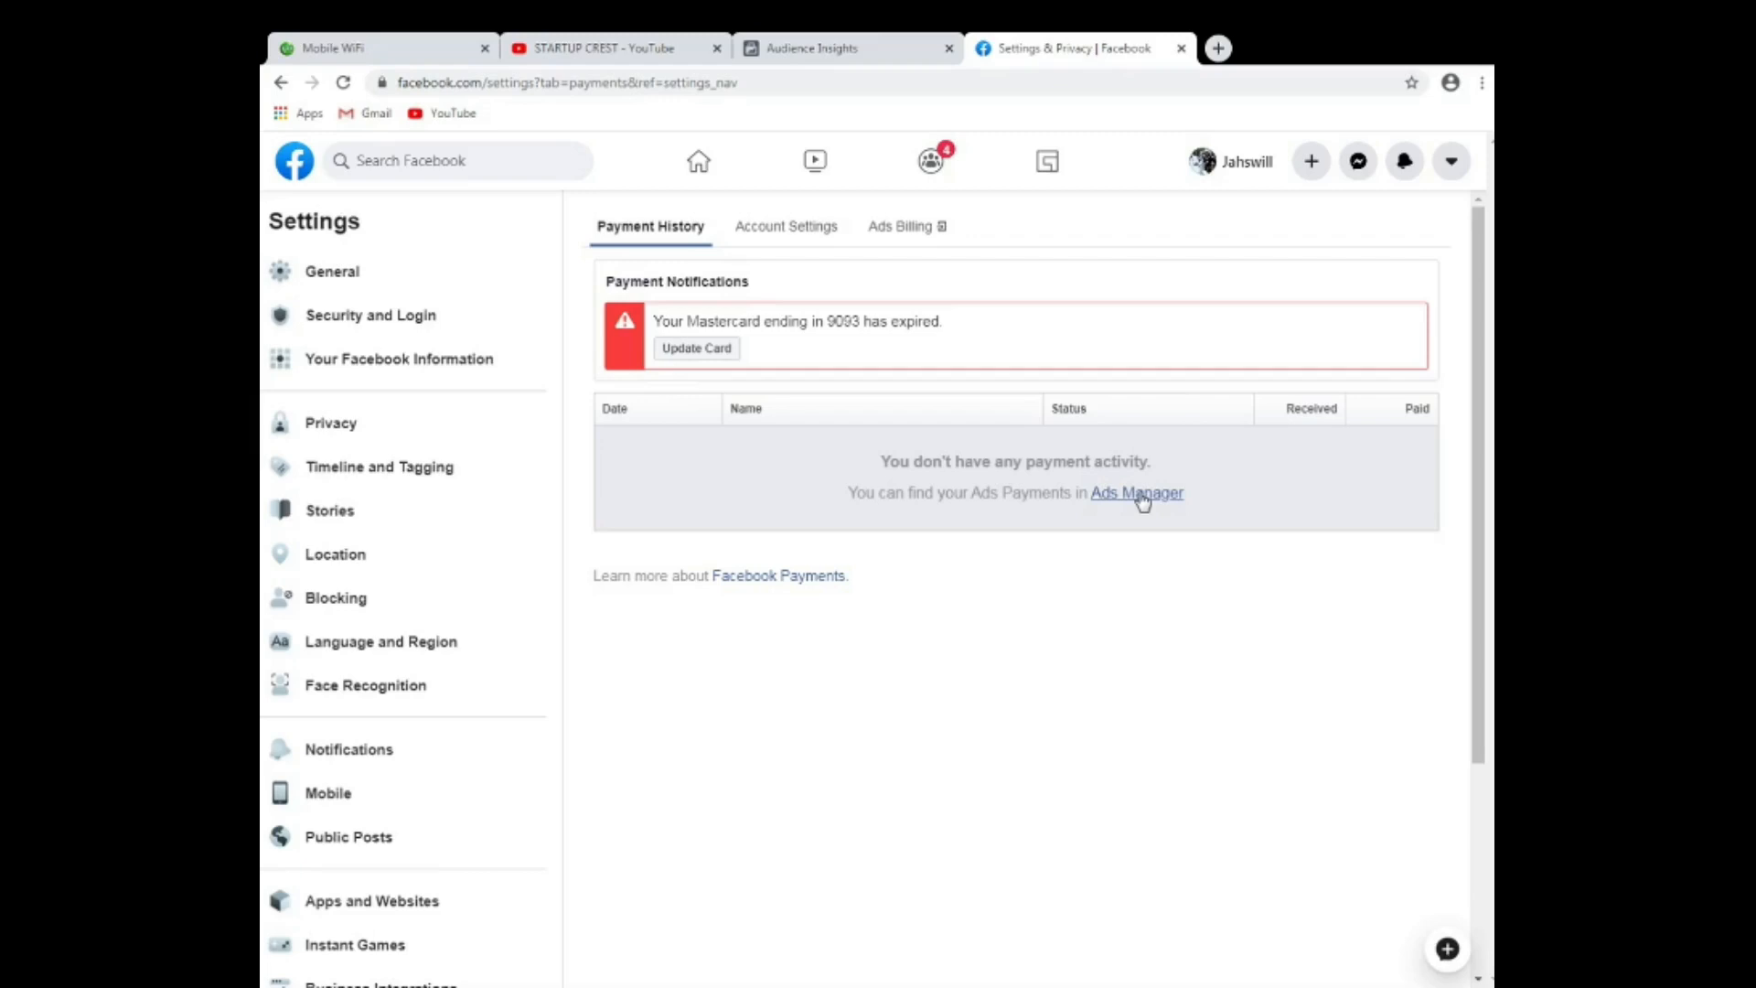
Return to Audience Insights, start with the Everyone on Facebook audience and dismiss the location tip.
click(854, 50)
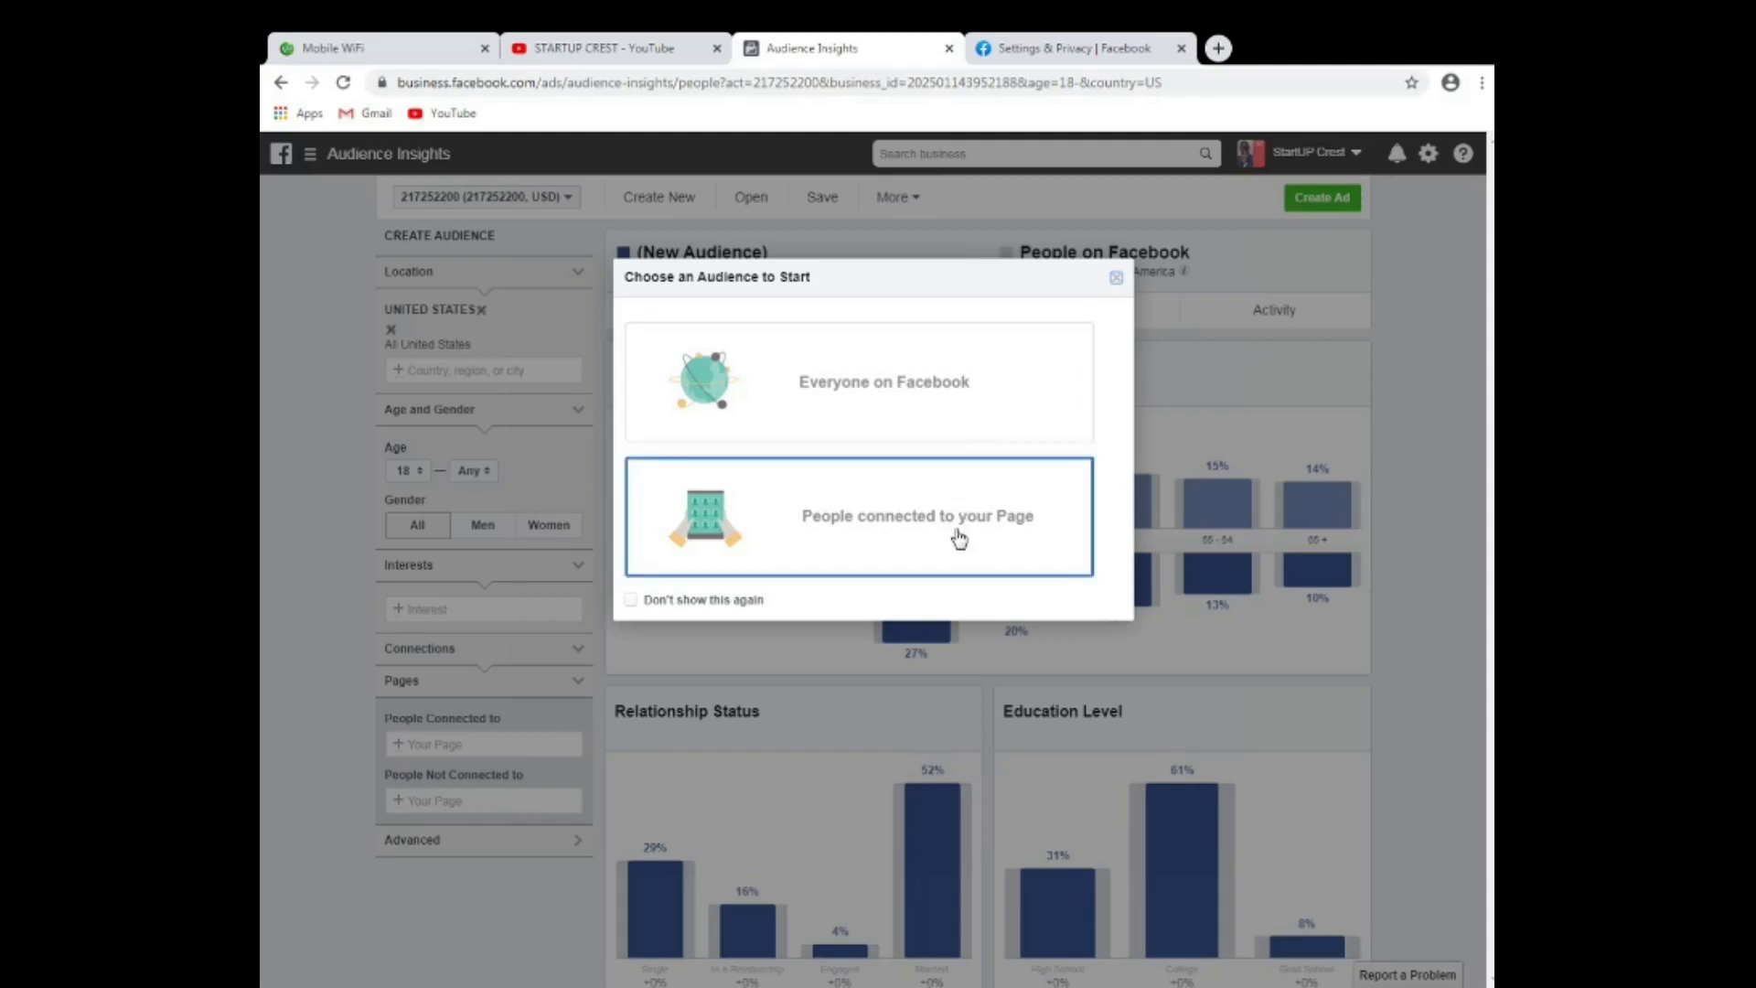
click(942, 396)
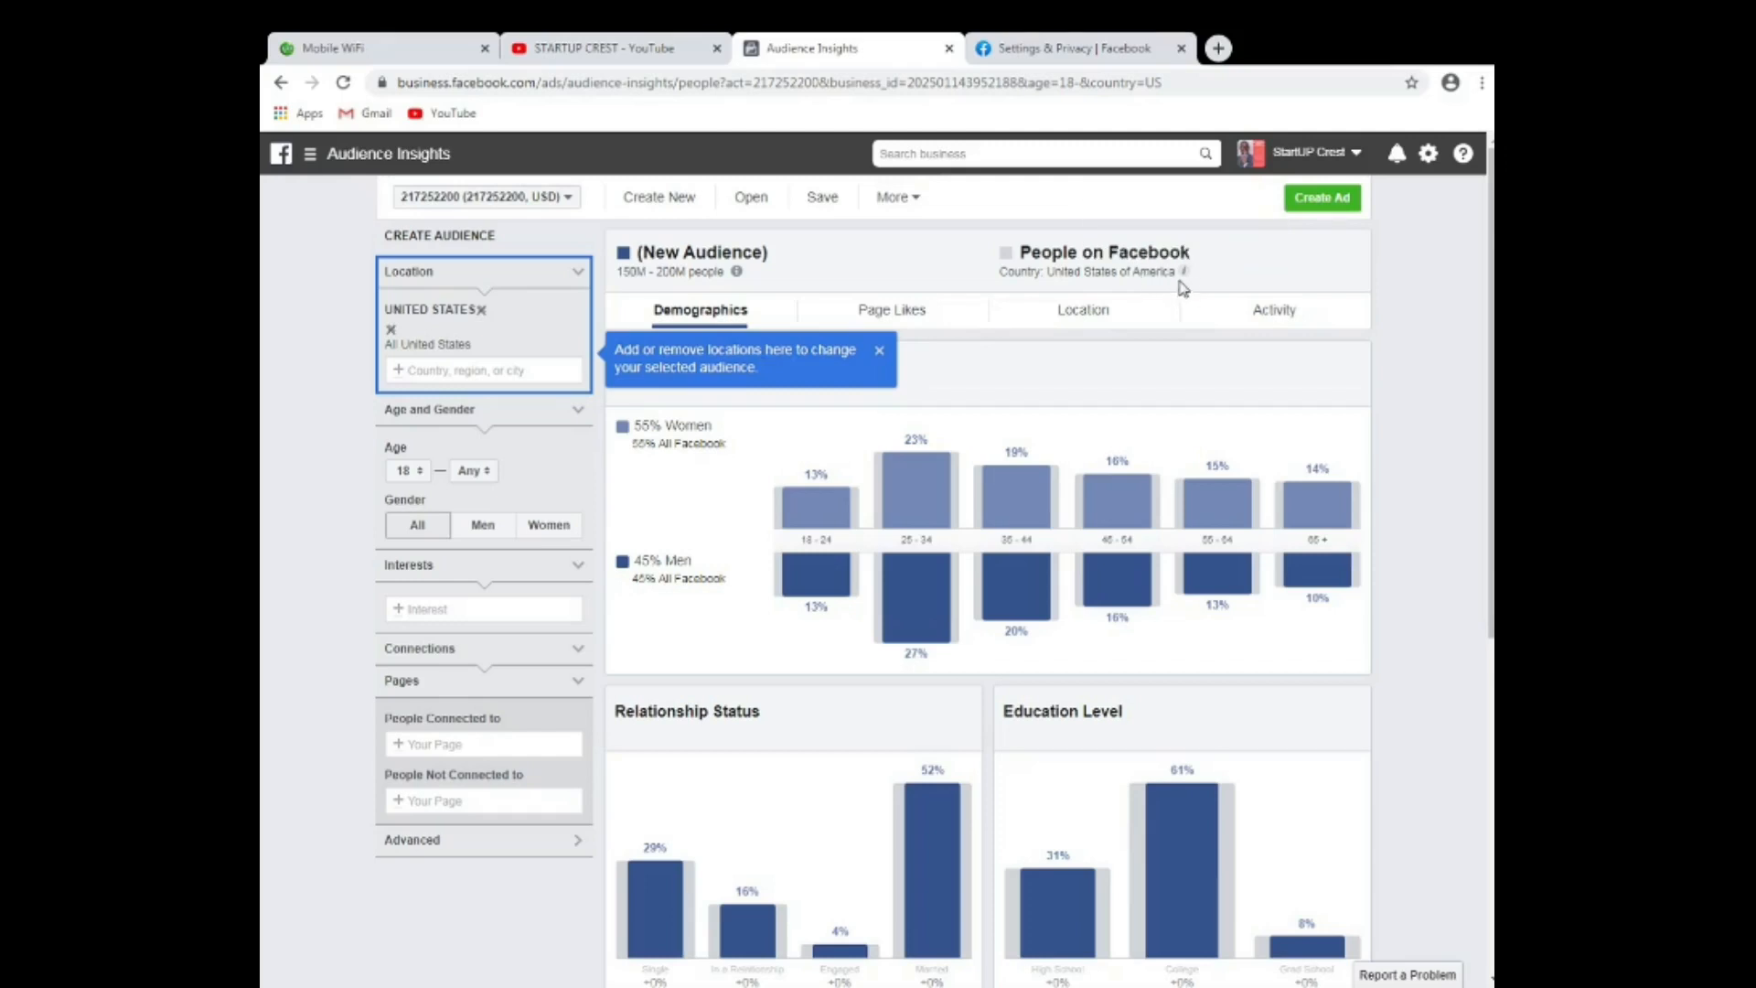
click(880, 352)
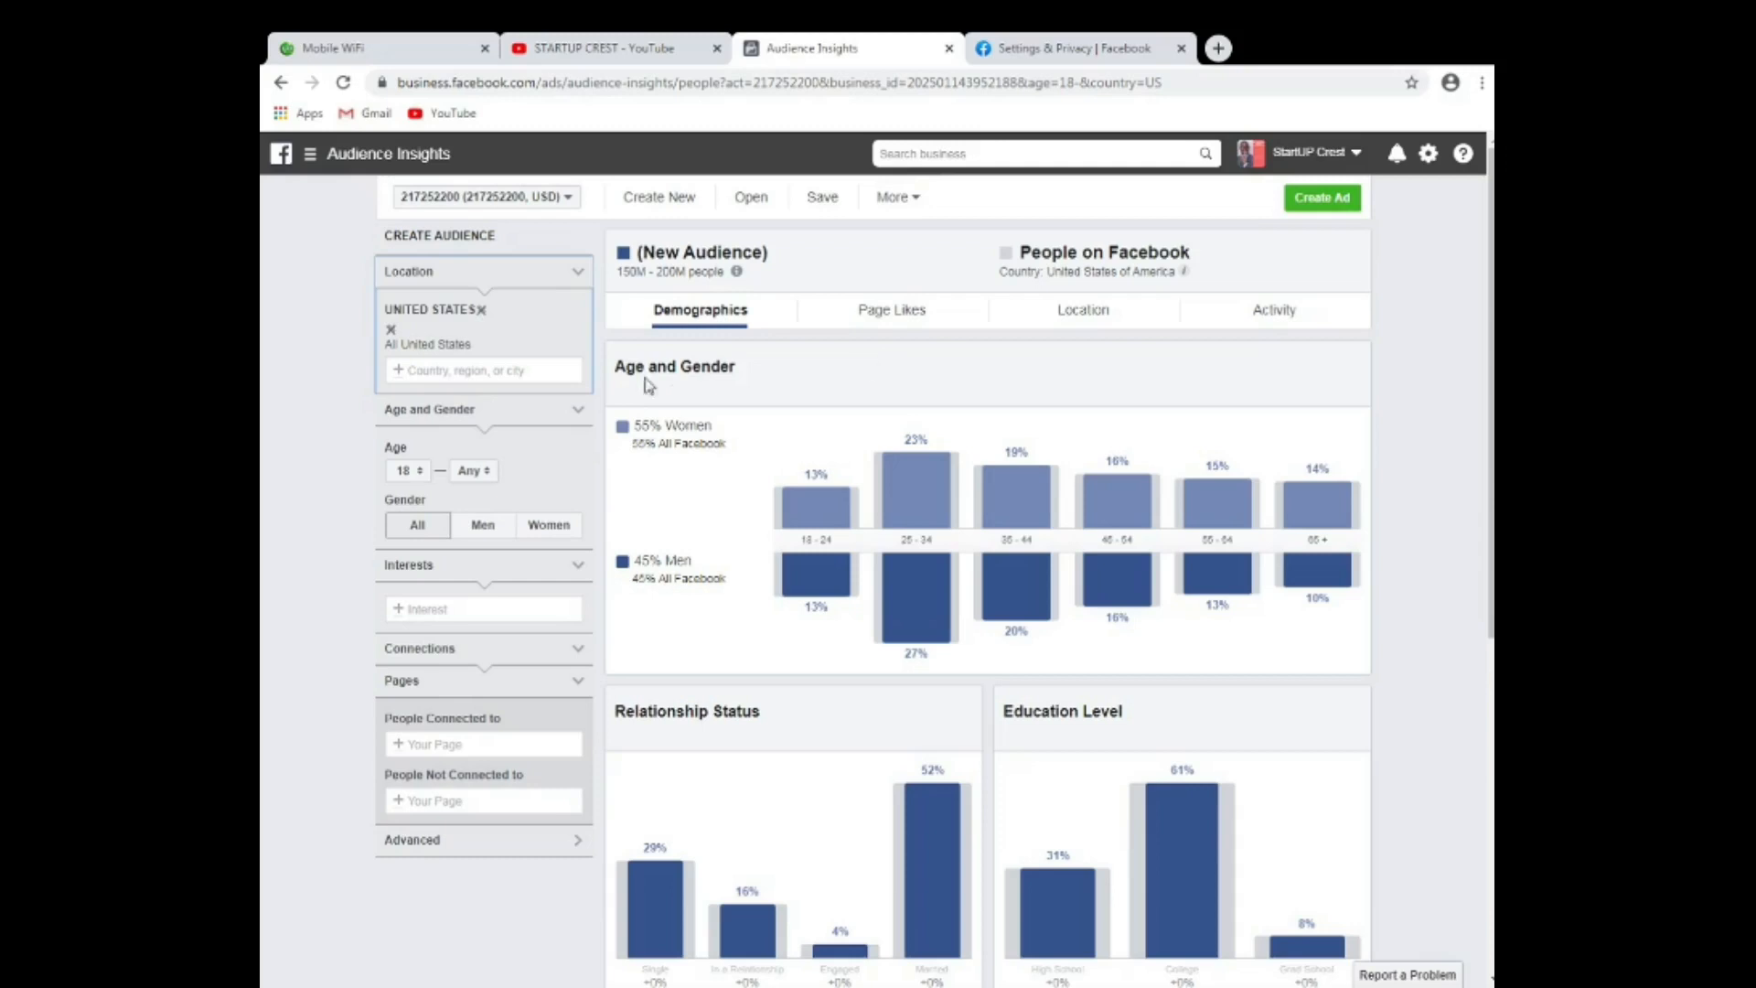
Replace the United States with Nigeria as the audience location.
click(391, 330)
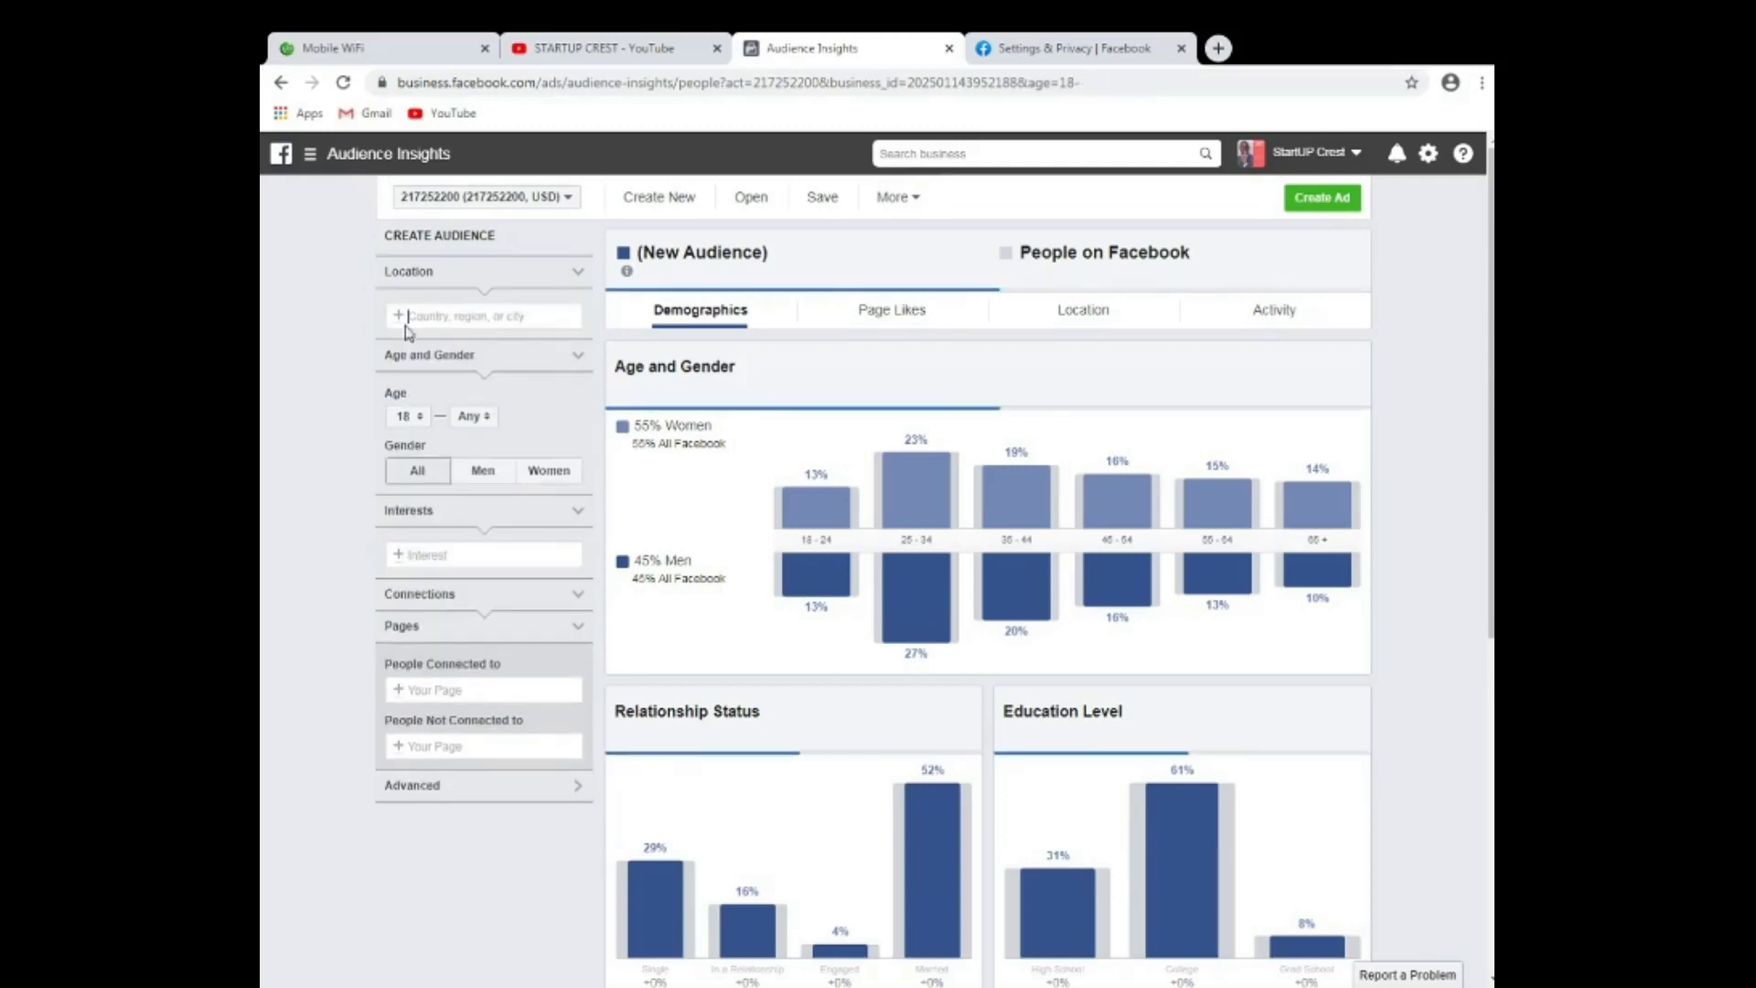
click(456, 324)
text(niger)
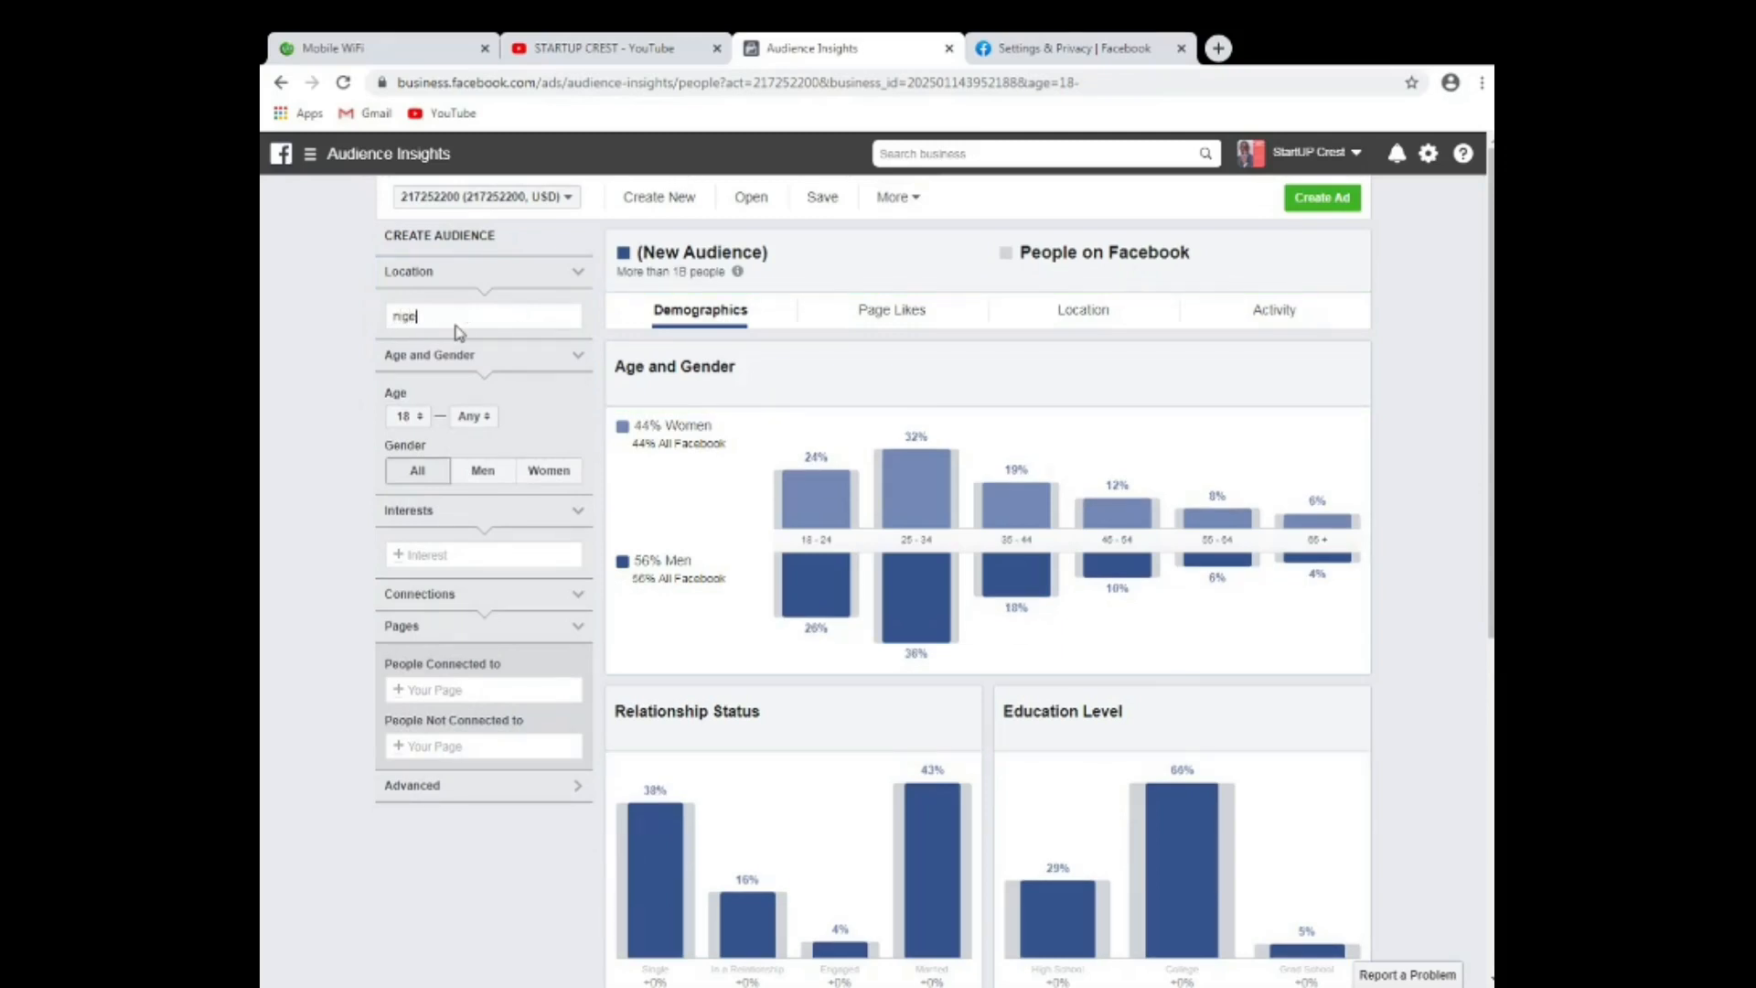
text(ia)
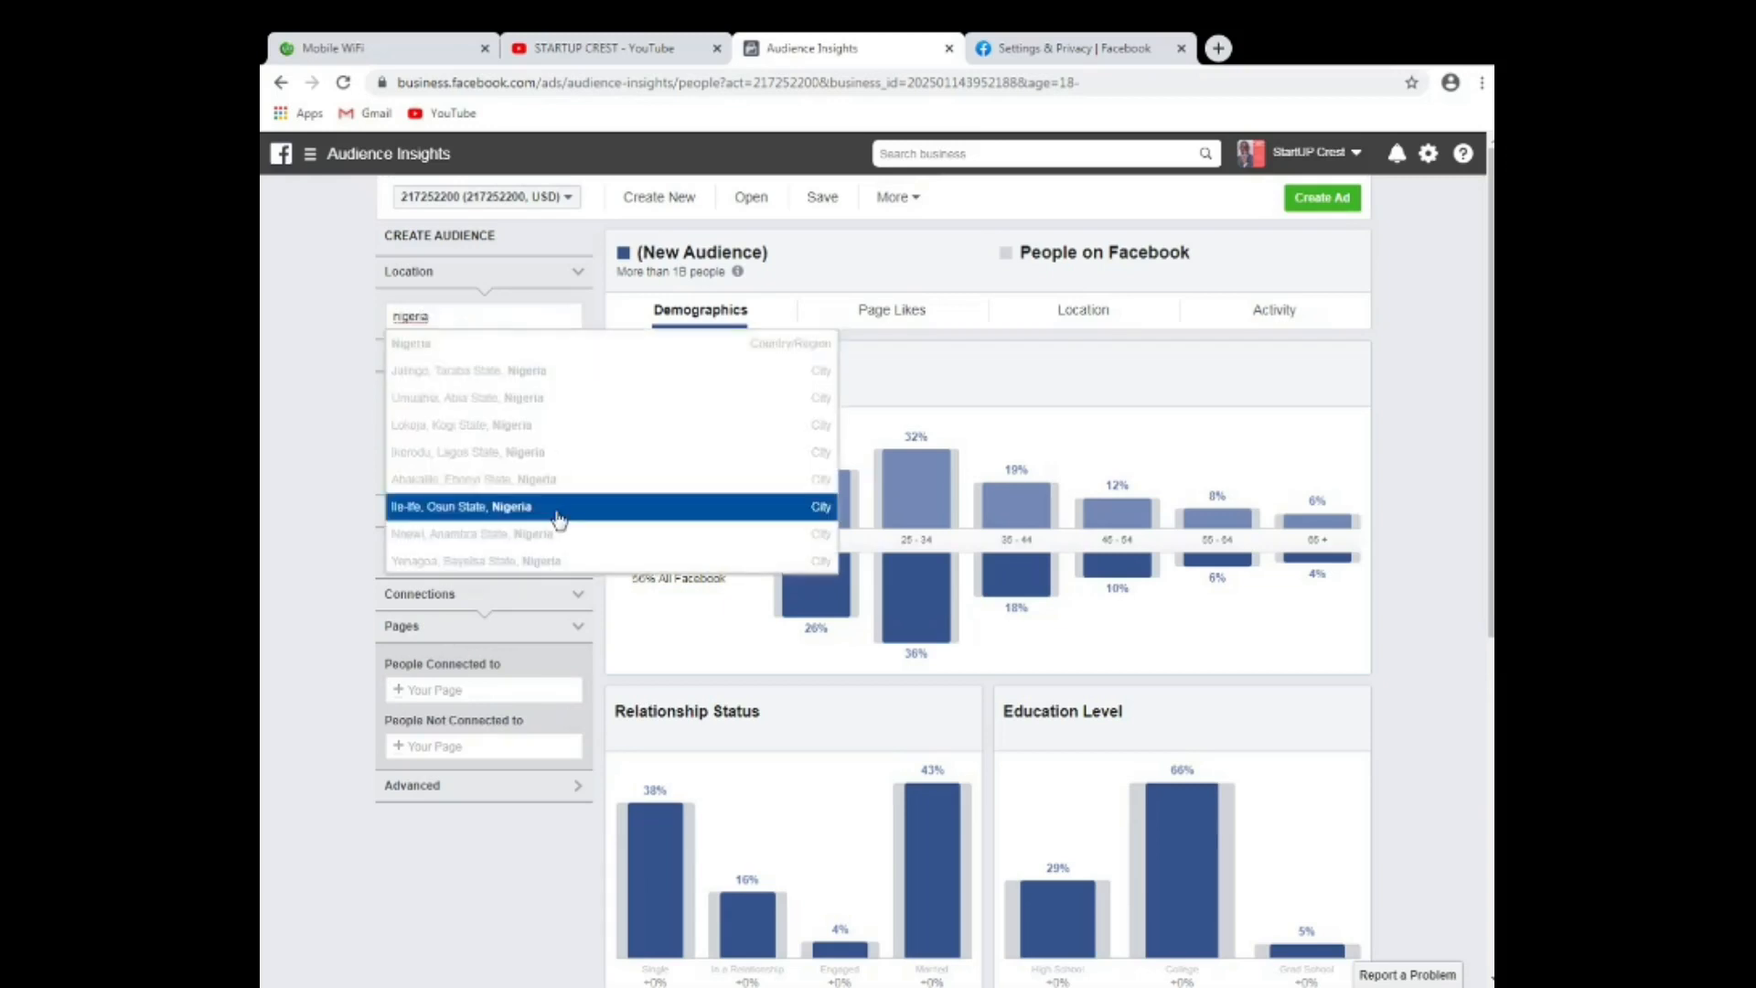
click(448, 346)
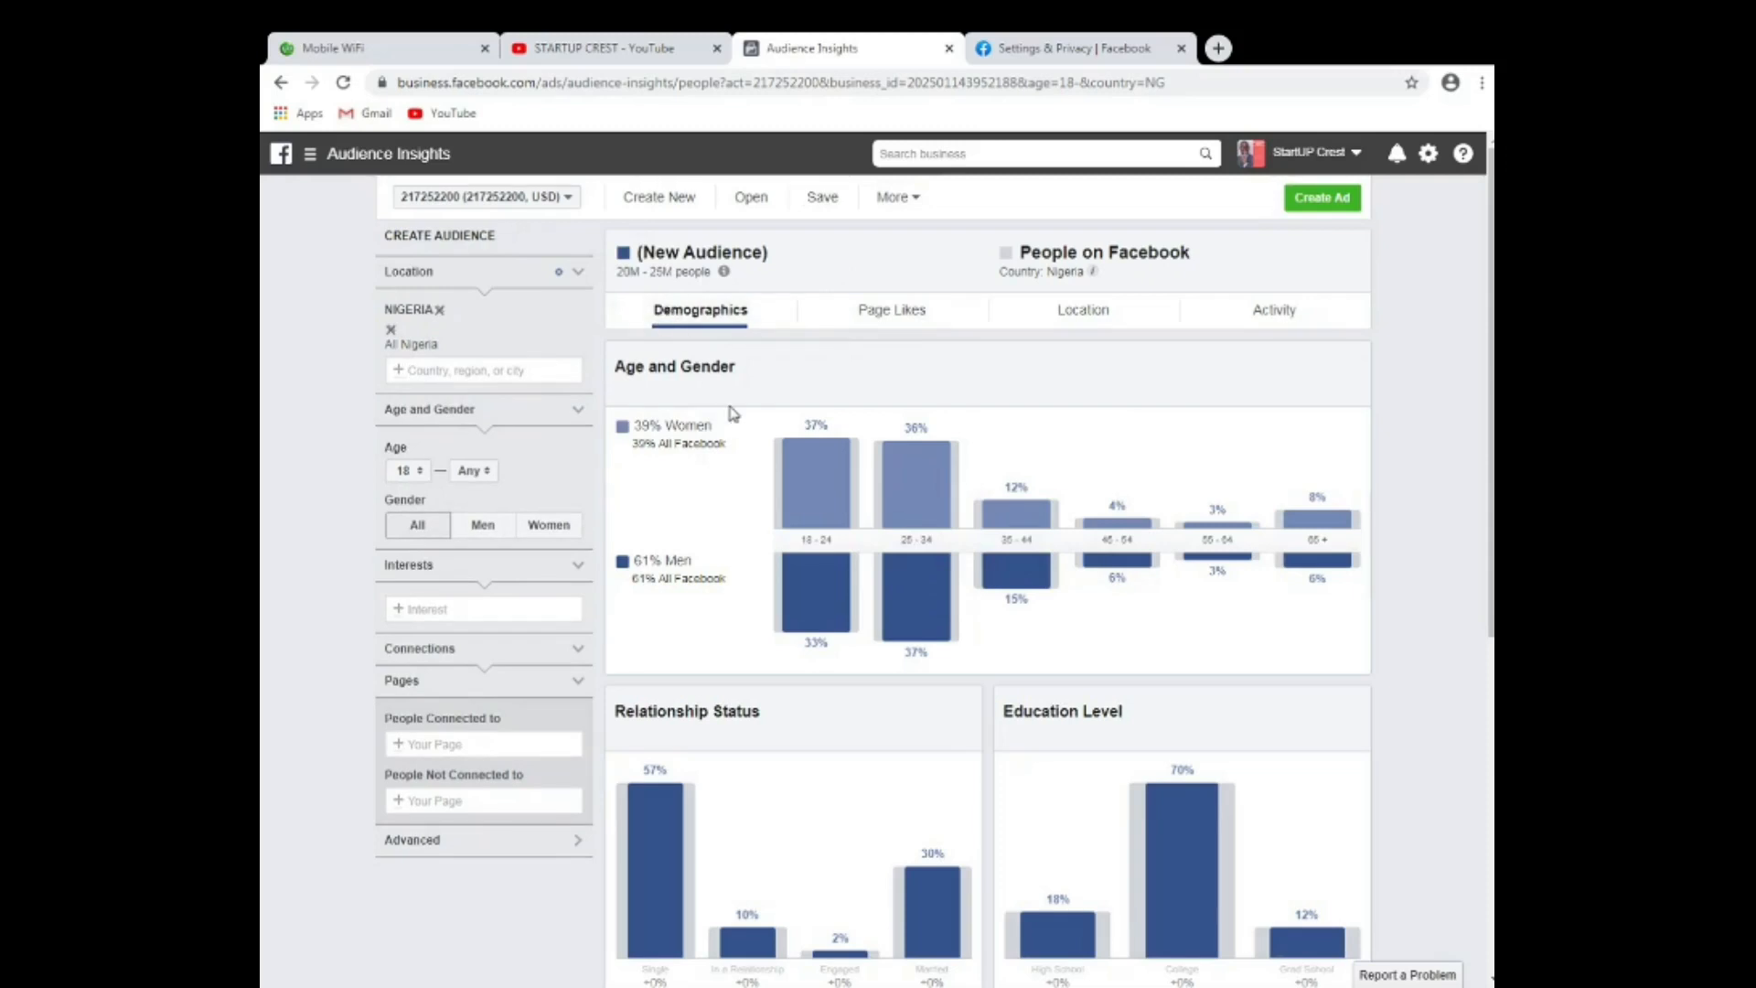
Set the audience's minimum age to 25.
mouse_move(721, 278)
click(472, 419)
click(471, 419)
click(419, 472)
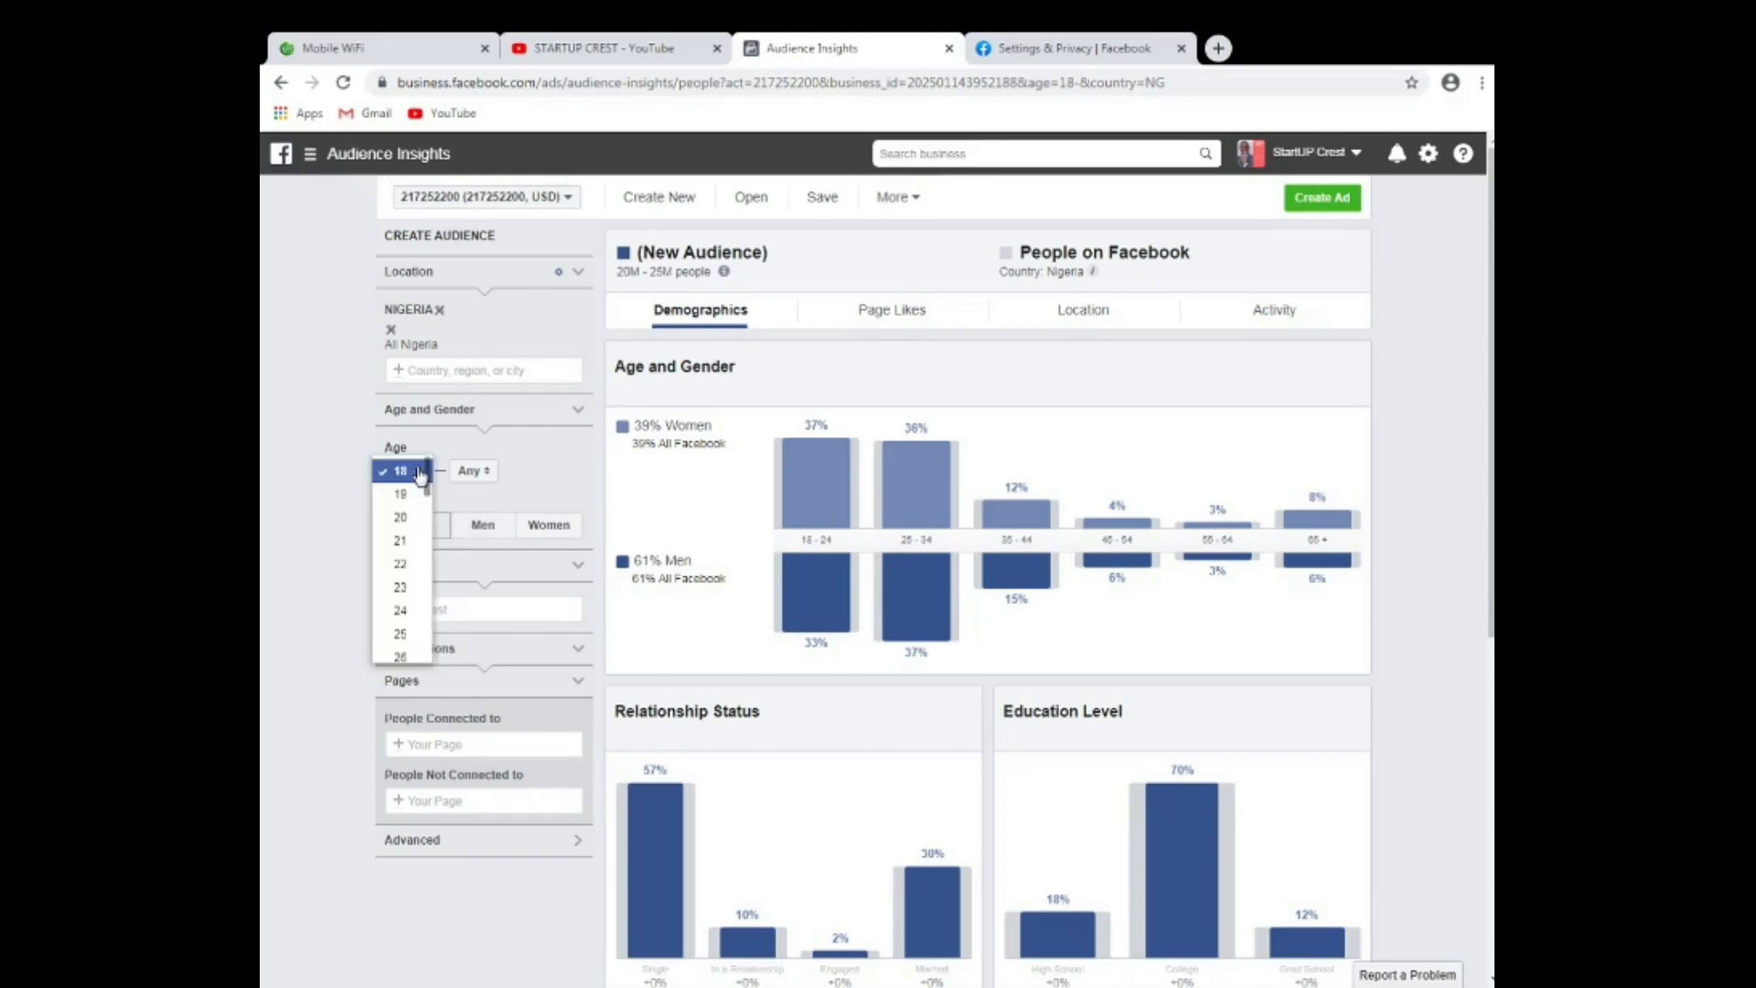
click(402, 633)
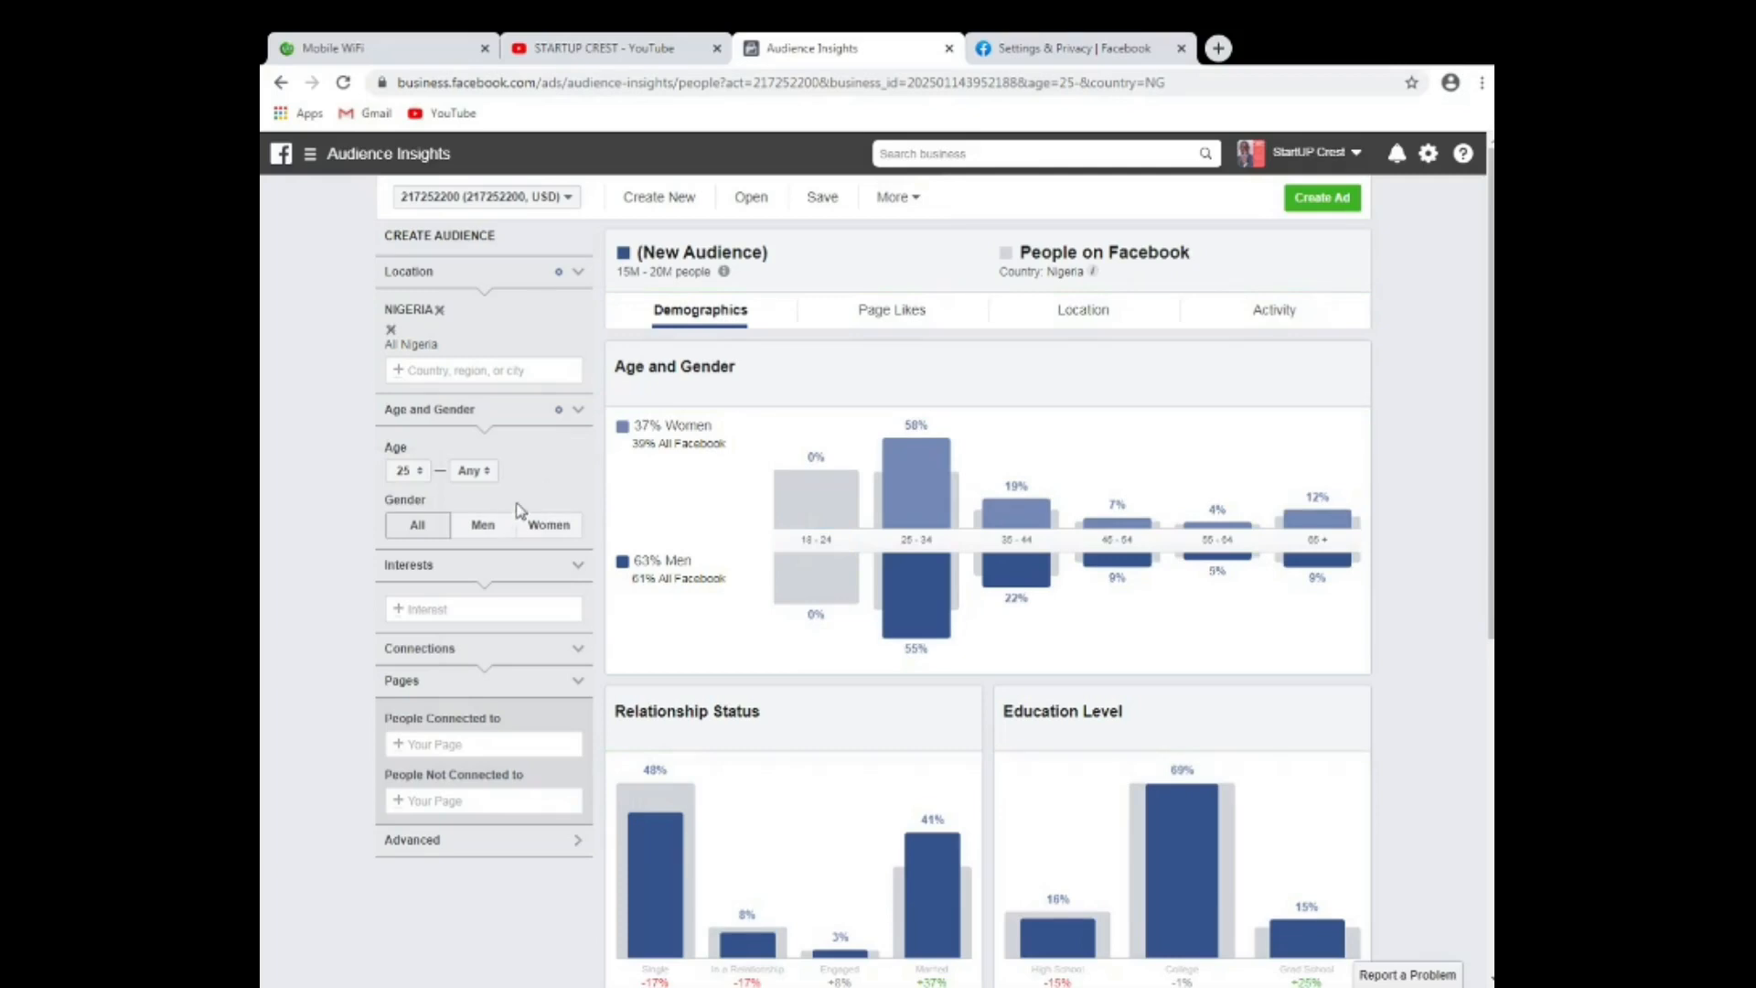
Add ACCA and Accounting as interests for the audience.
click(464, 608)
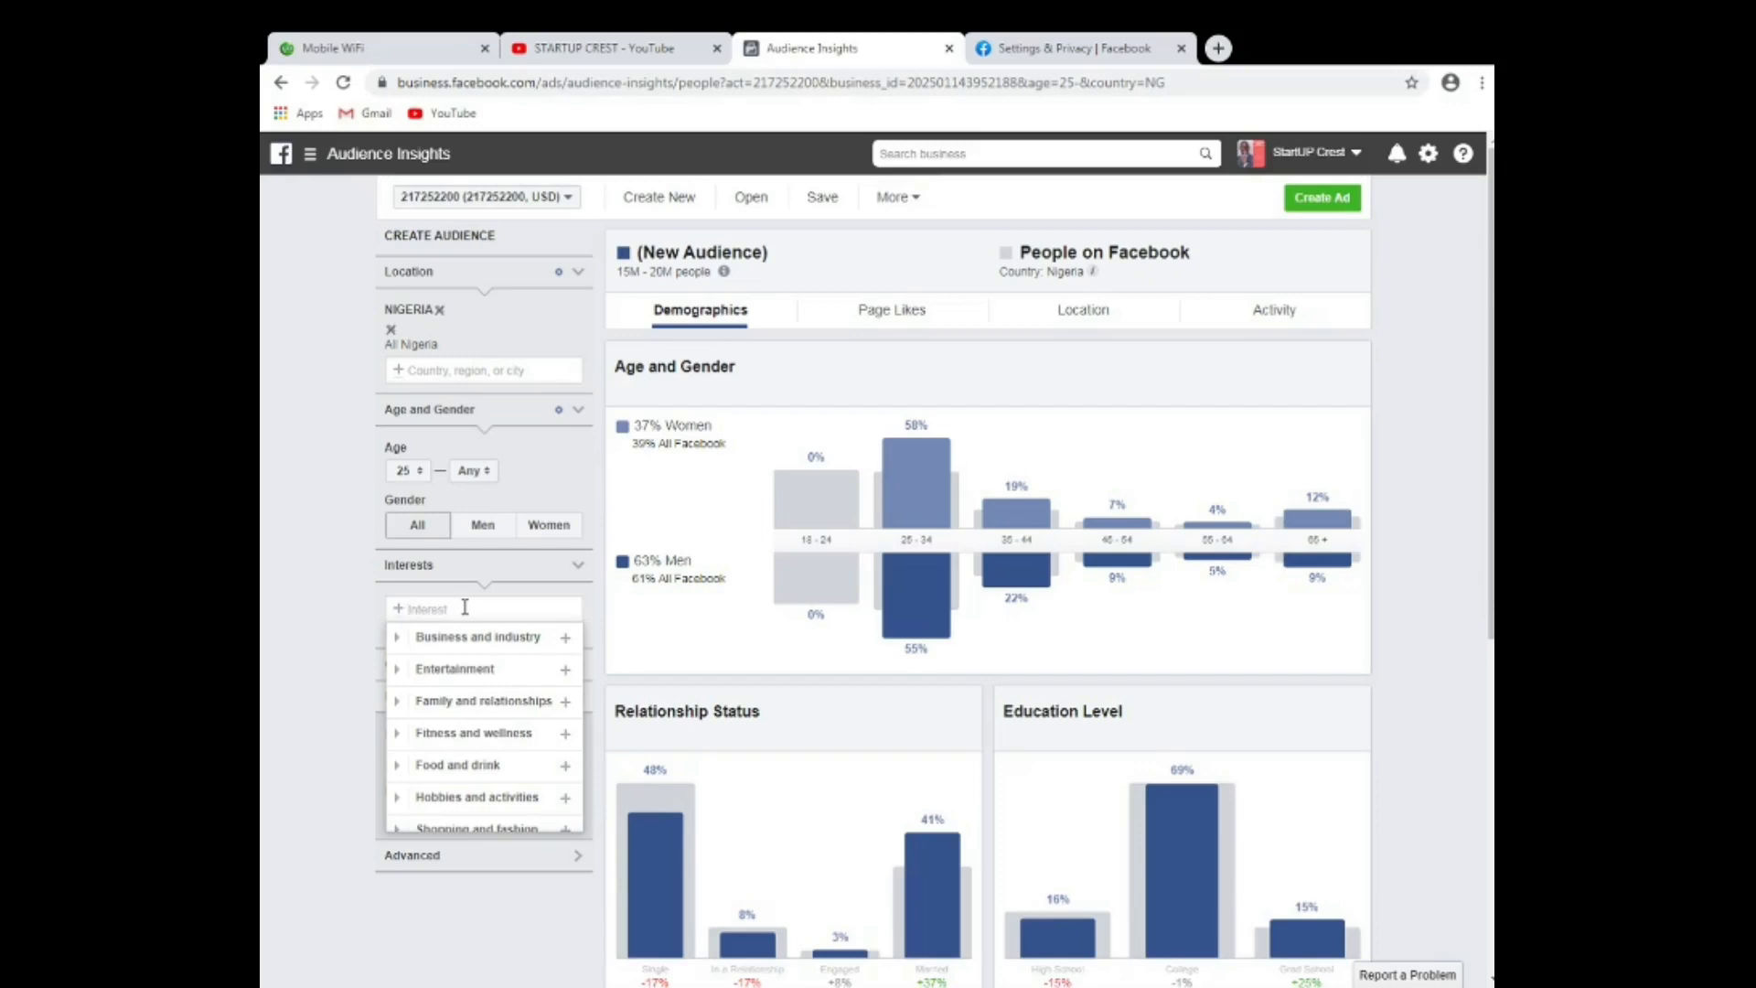
text(acca)
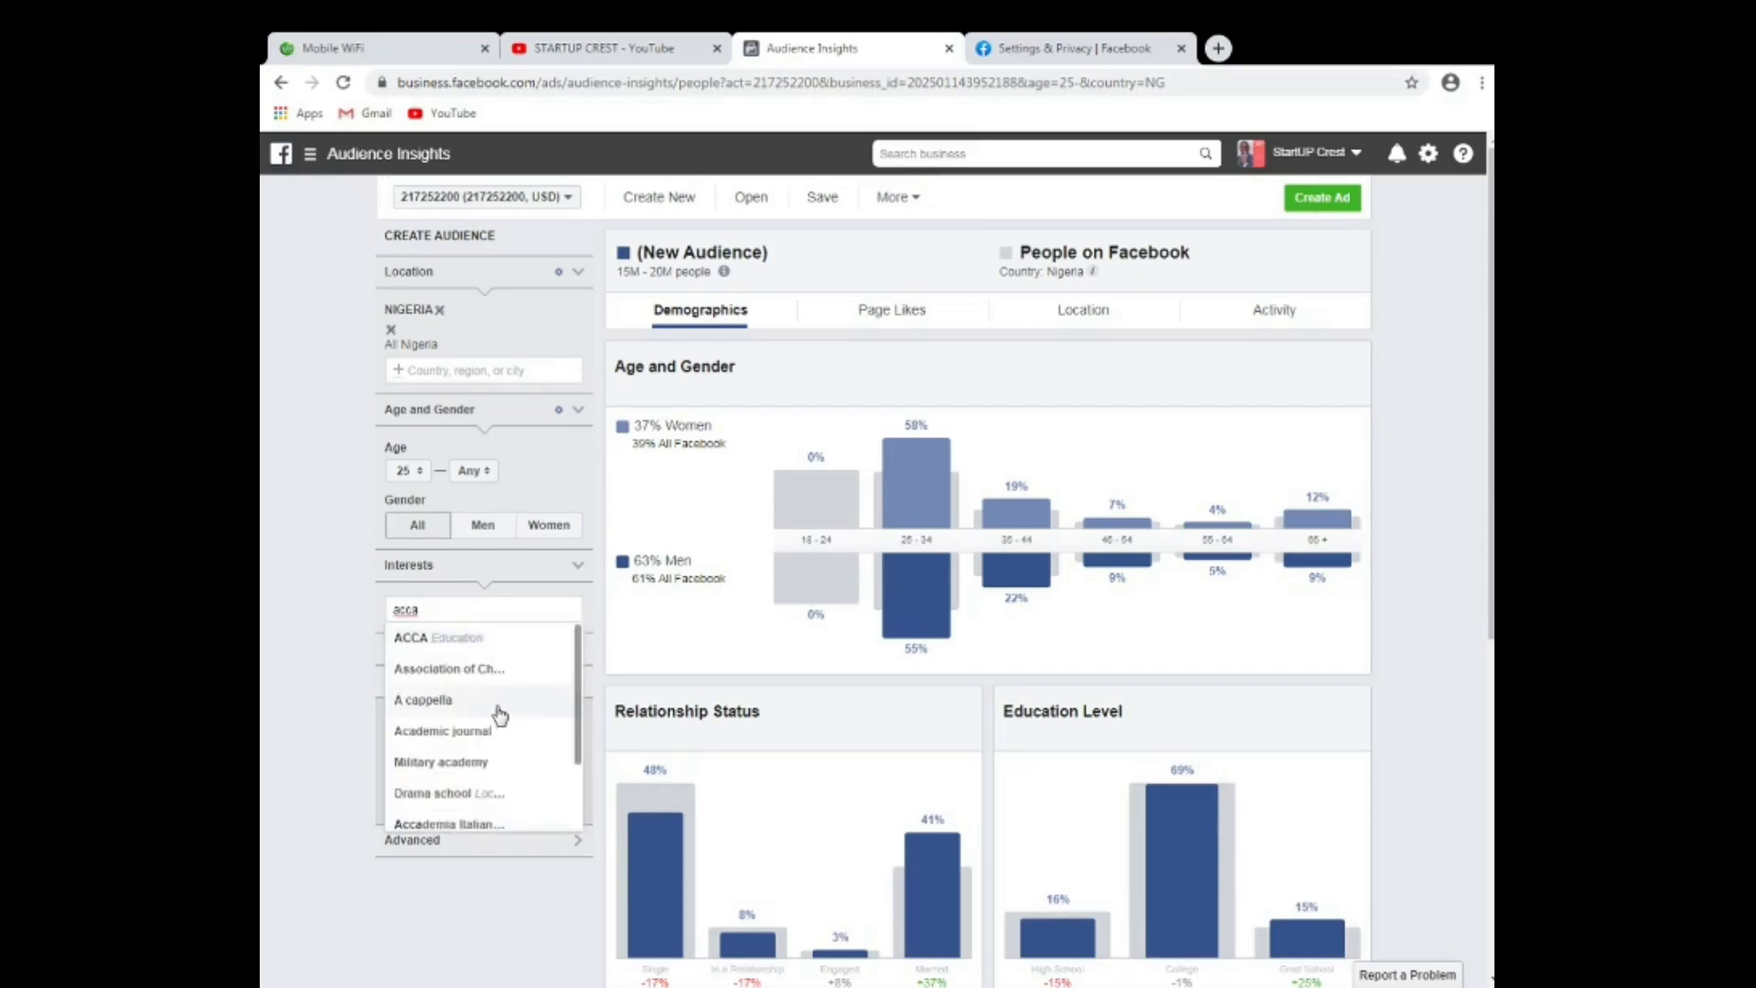
click(456, 644)
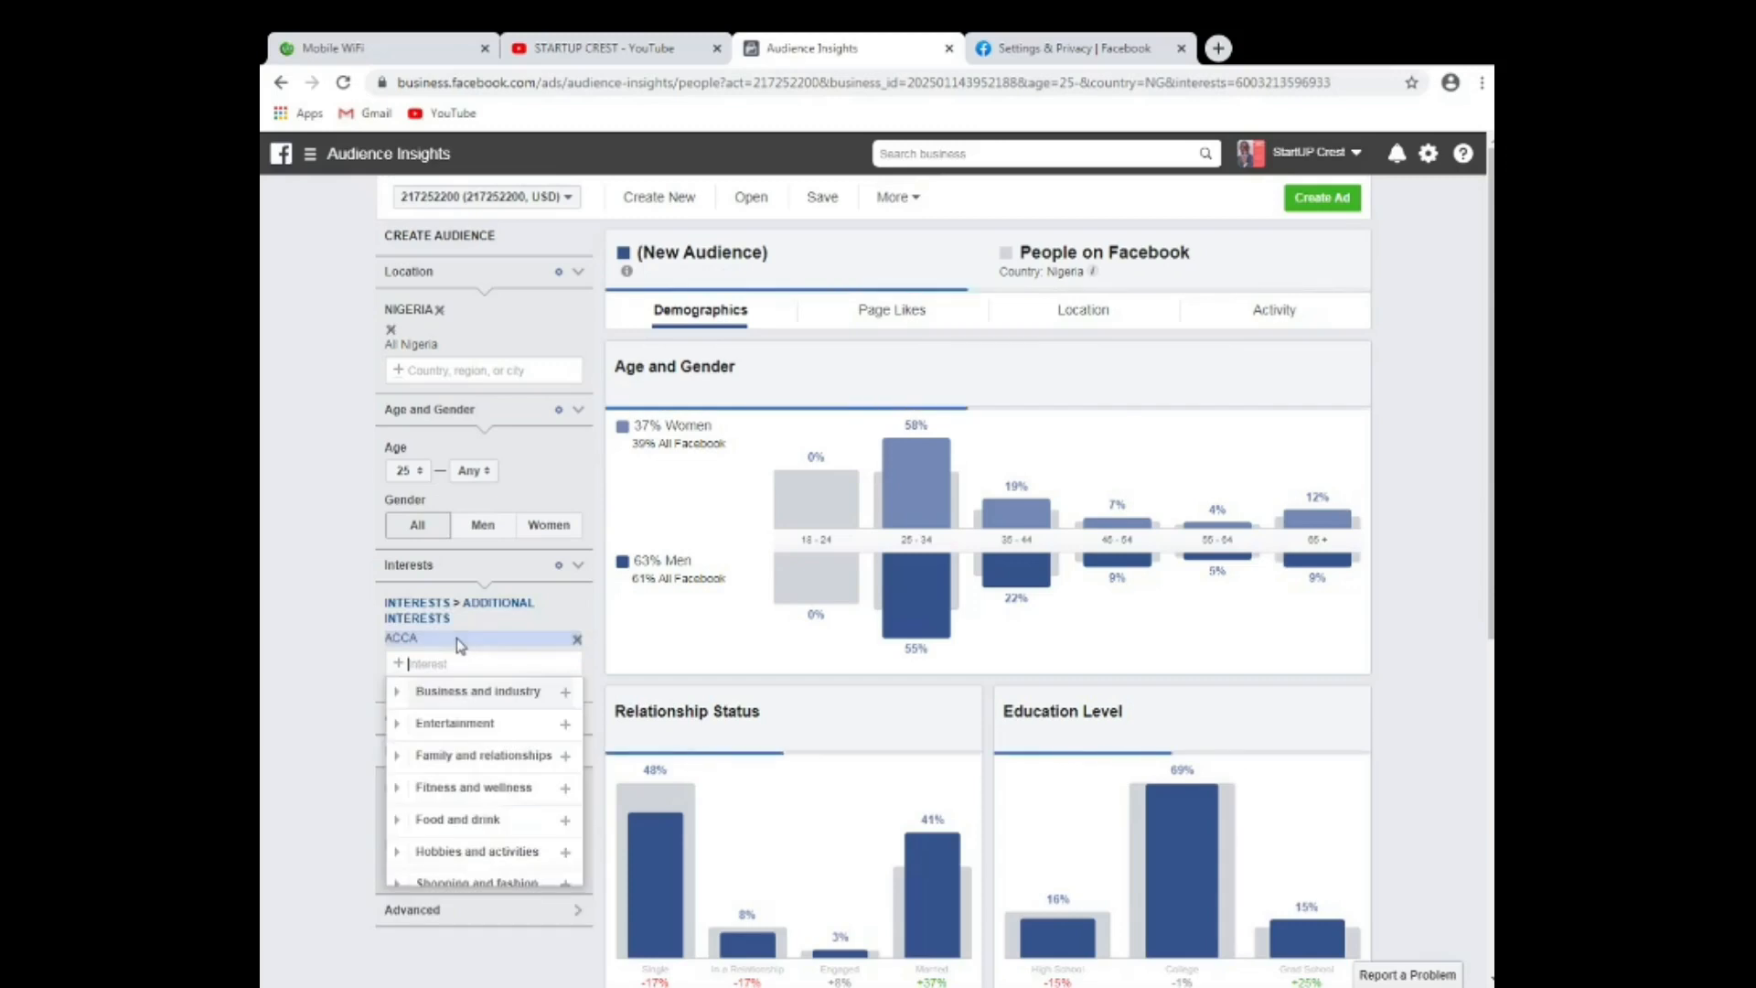
text(a)
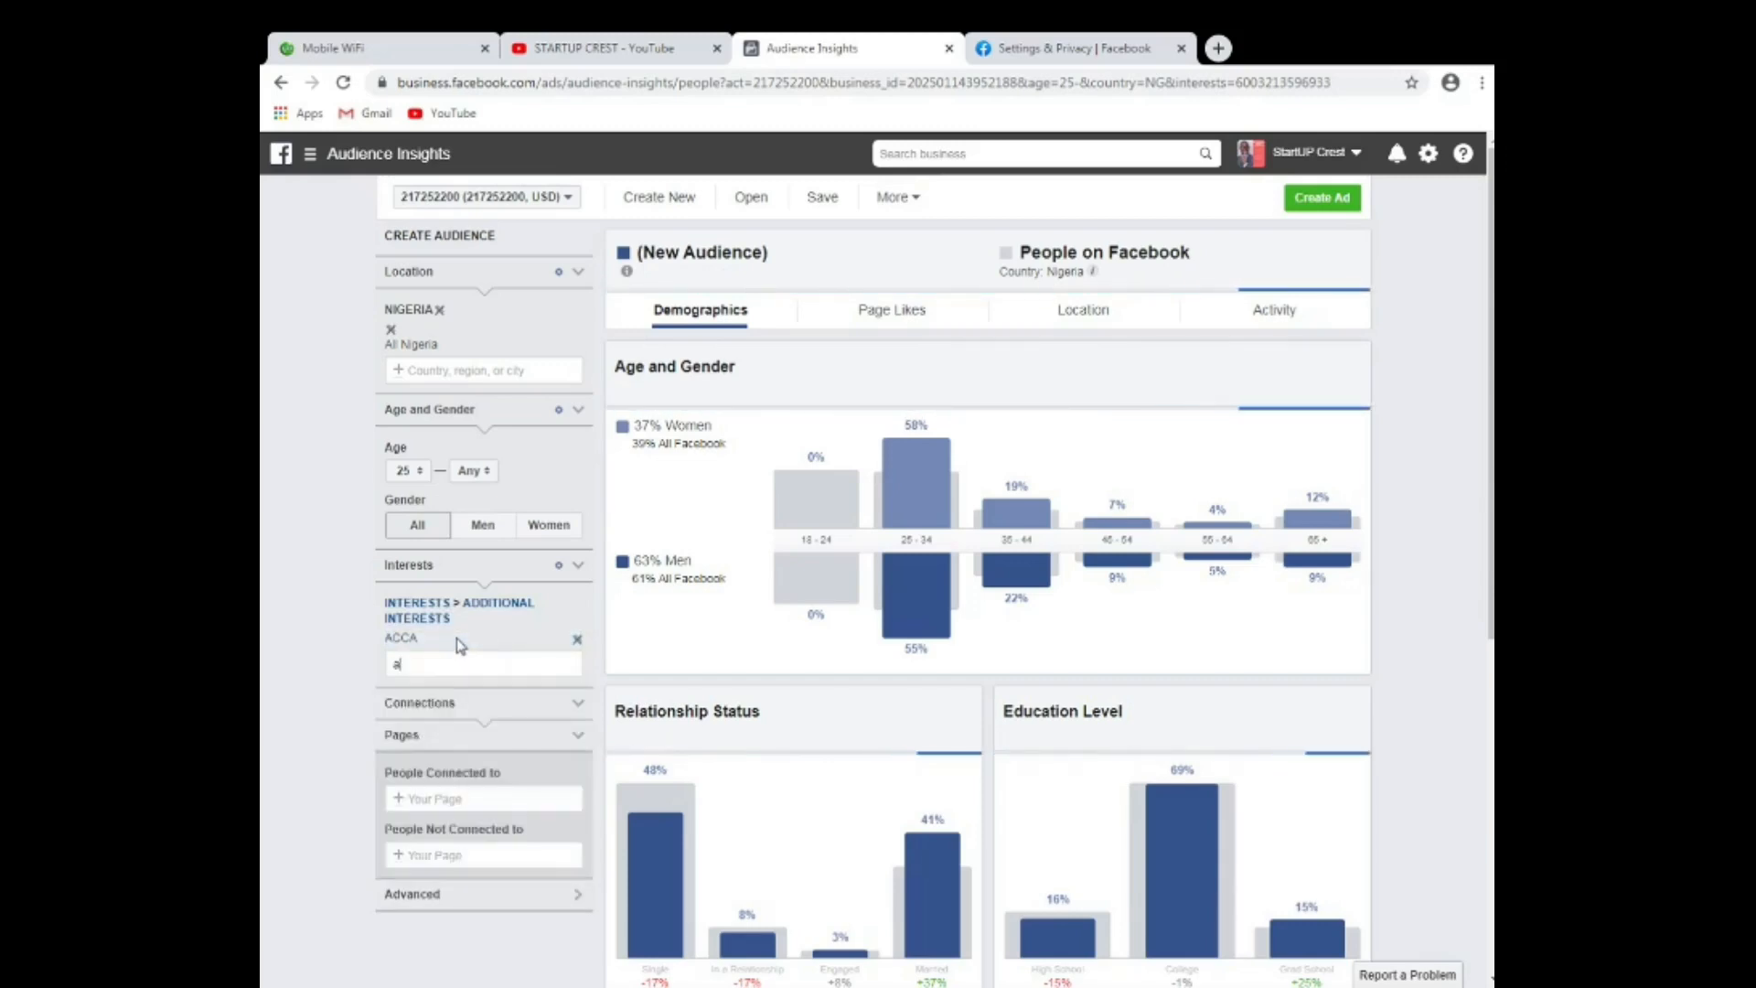
text(ccounting)
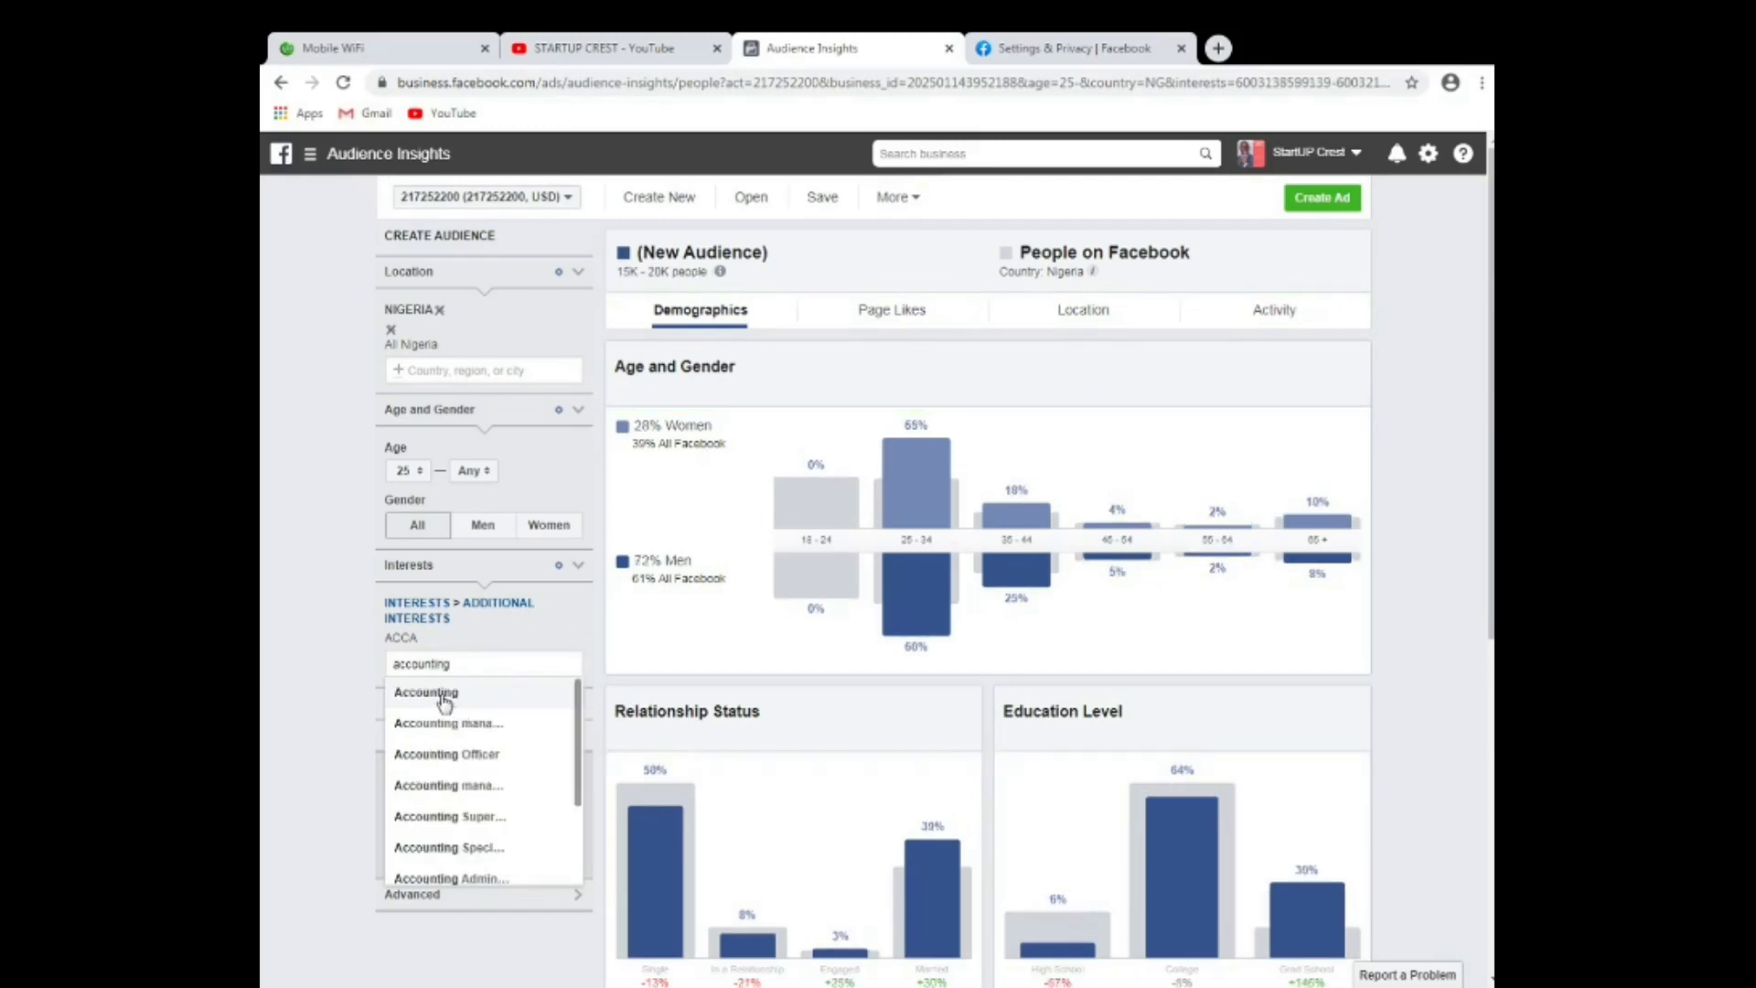
click(443, 697)
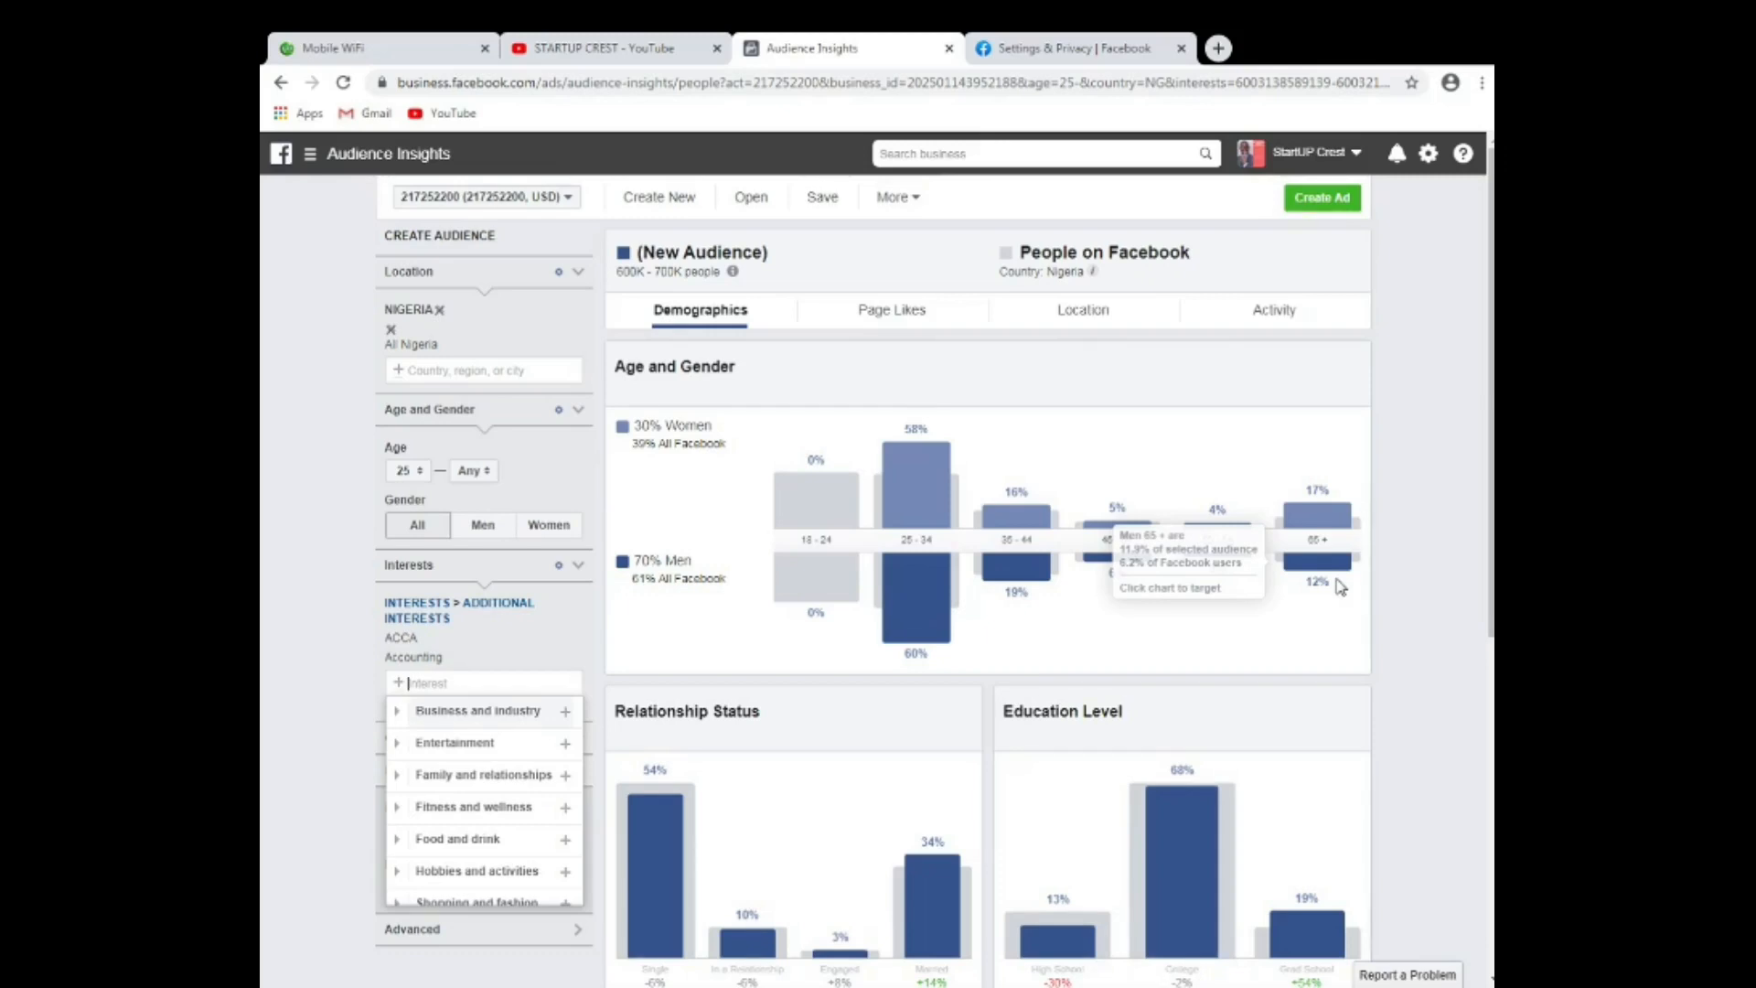
click(1434, 568)
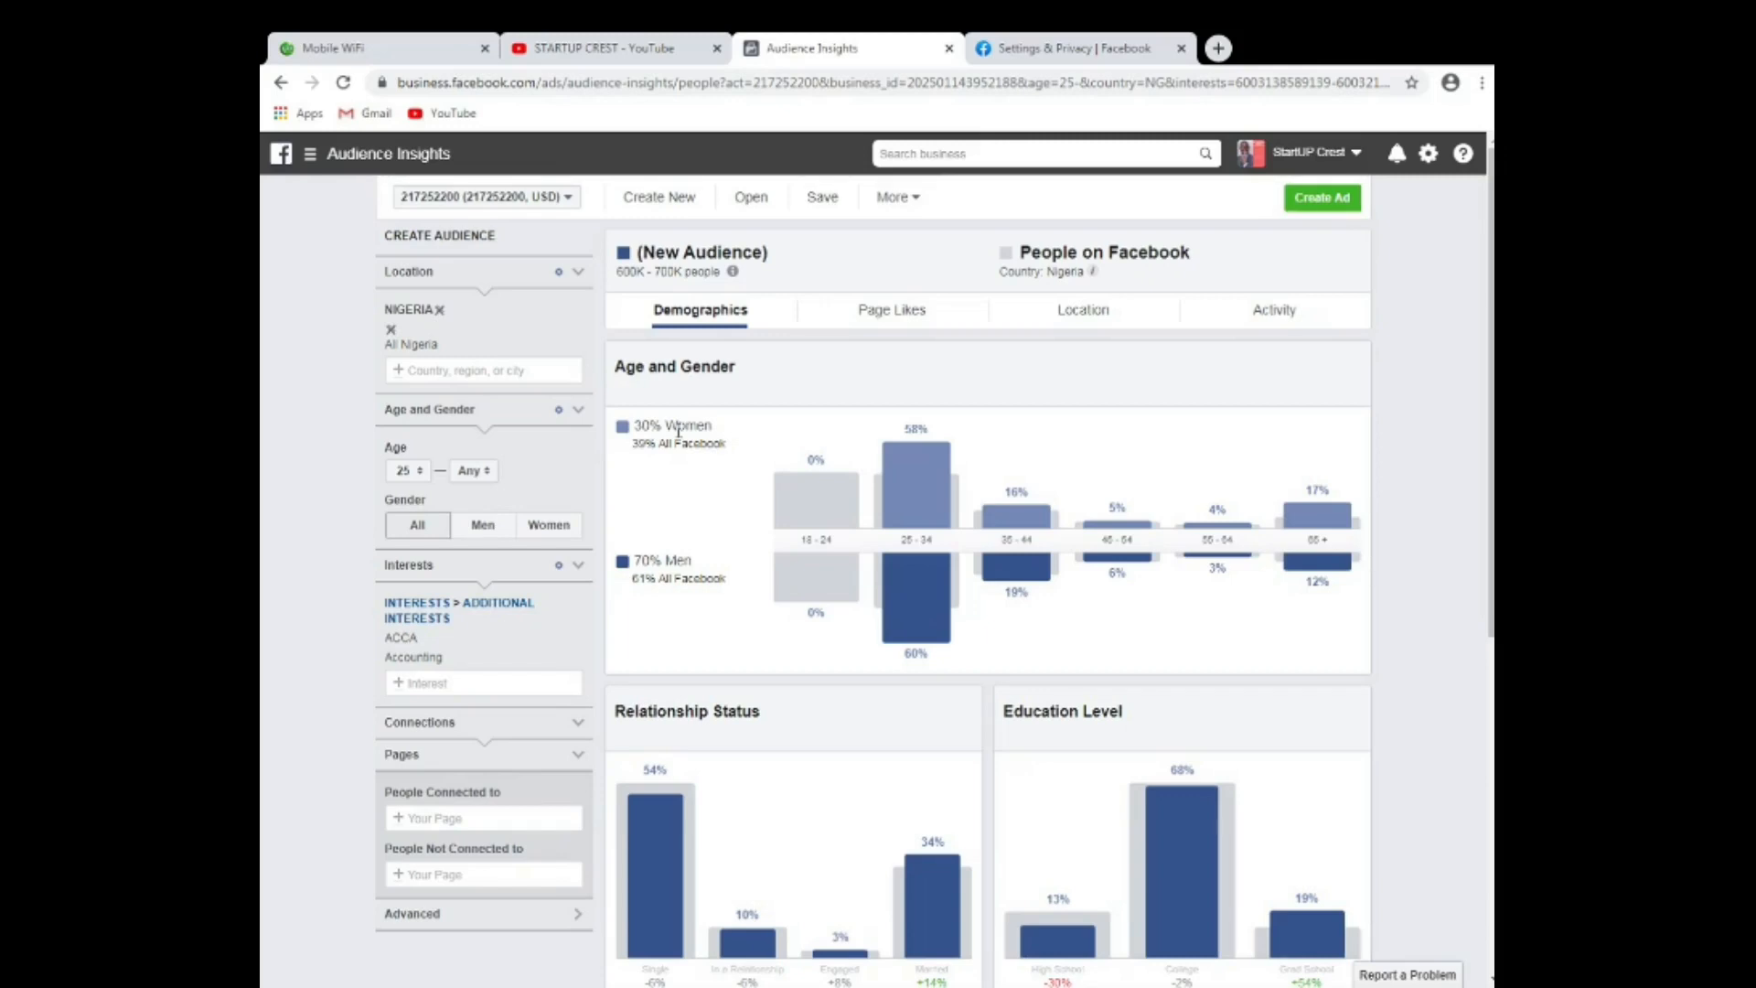
Examine the audience's age and gender, relationship status and education level charts.
mouse_move(915, 627)
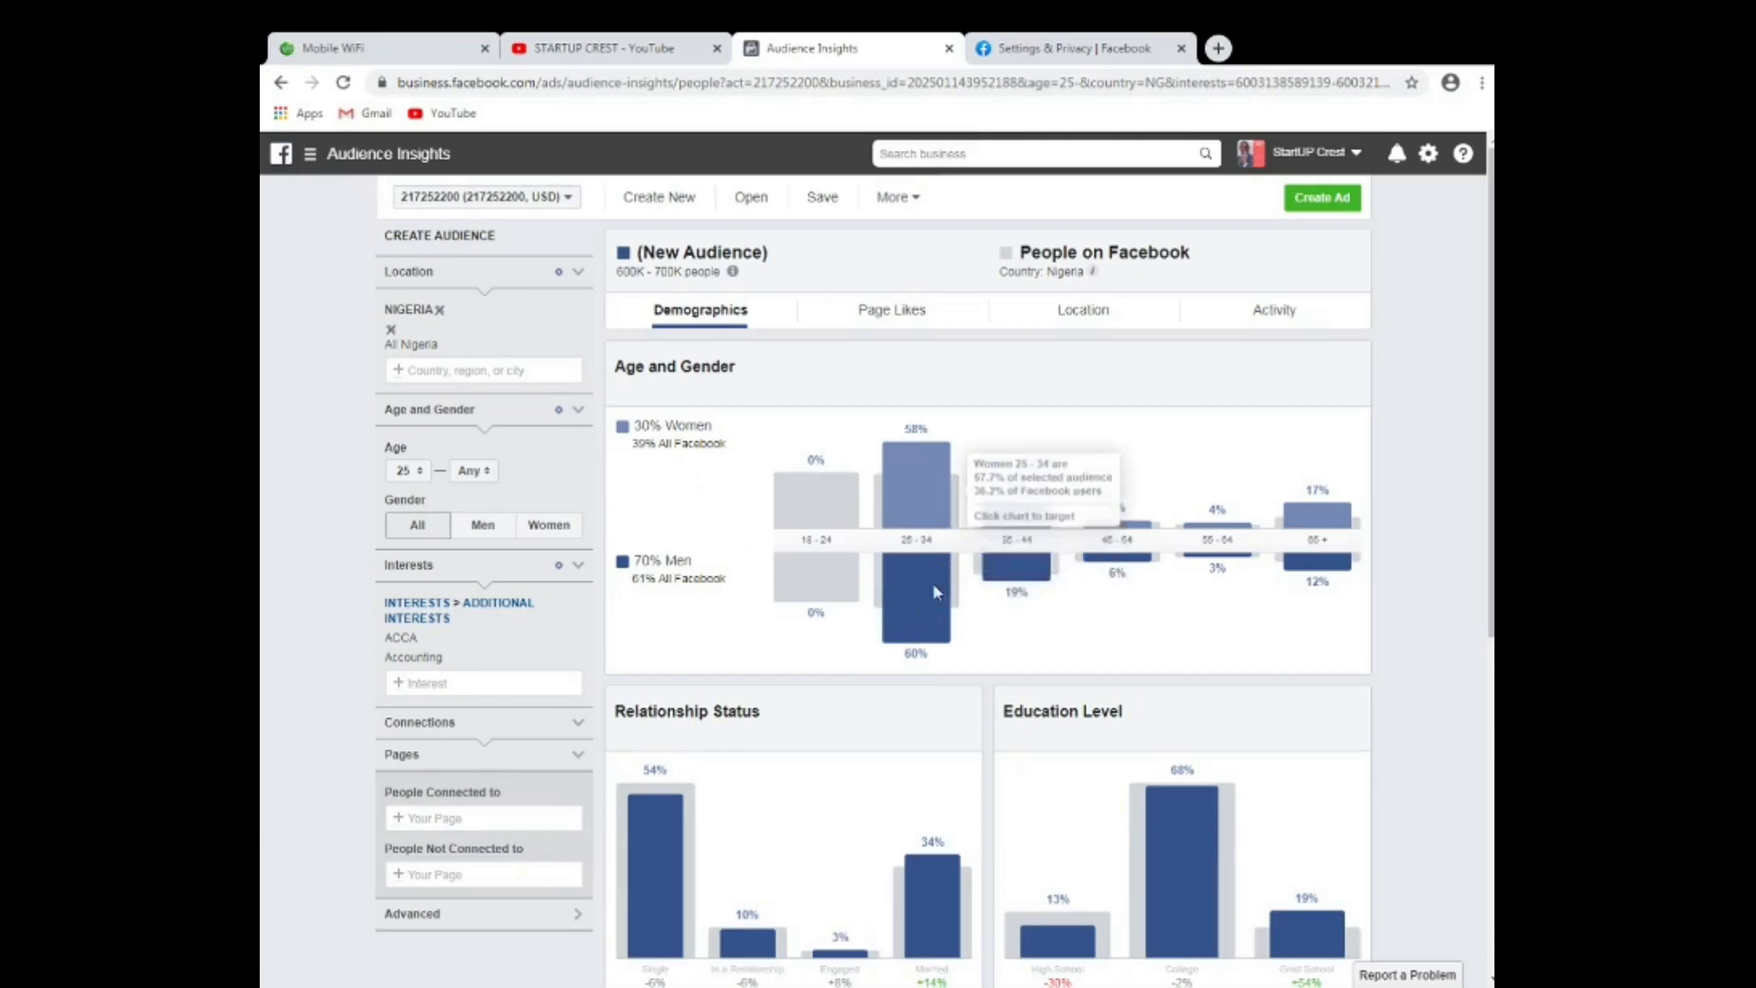
mouse_move(915, 462)
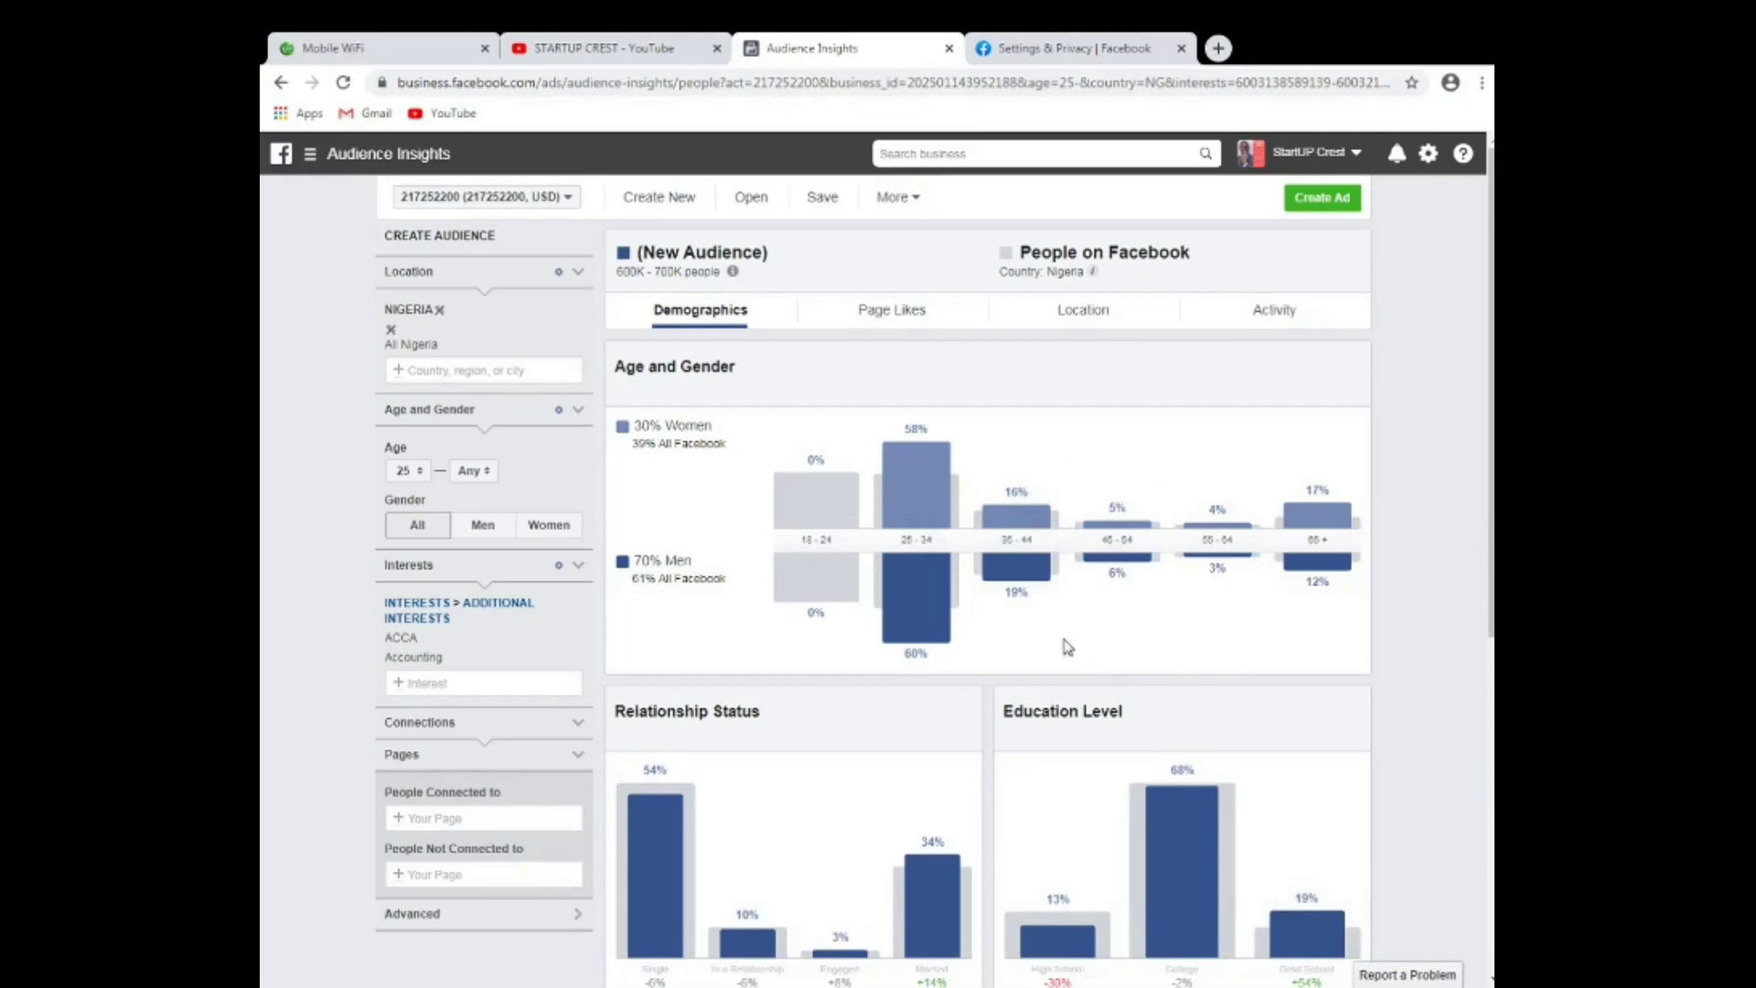
mouse_move(1052, 524)
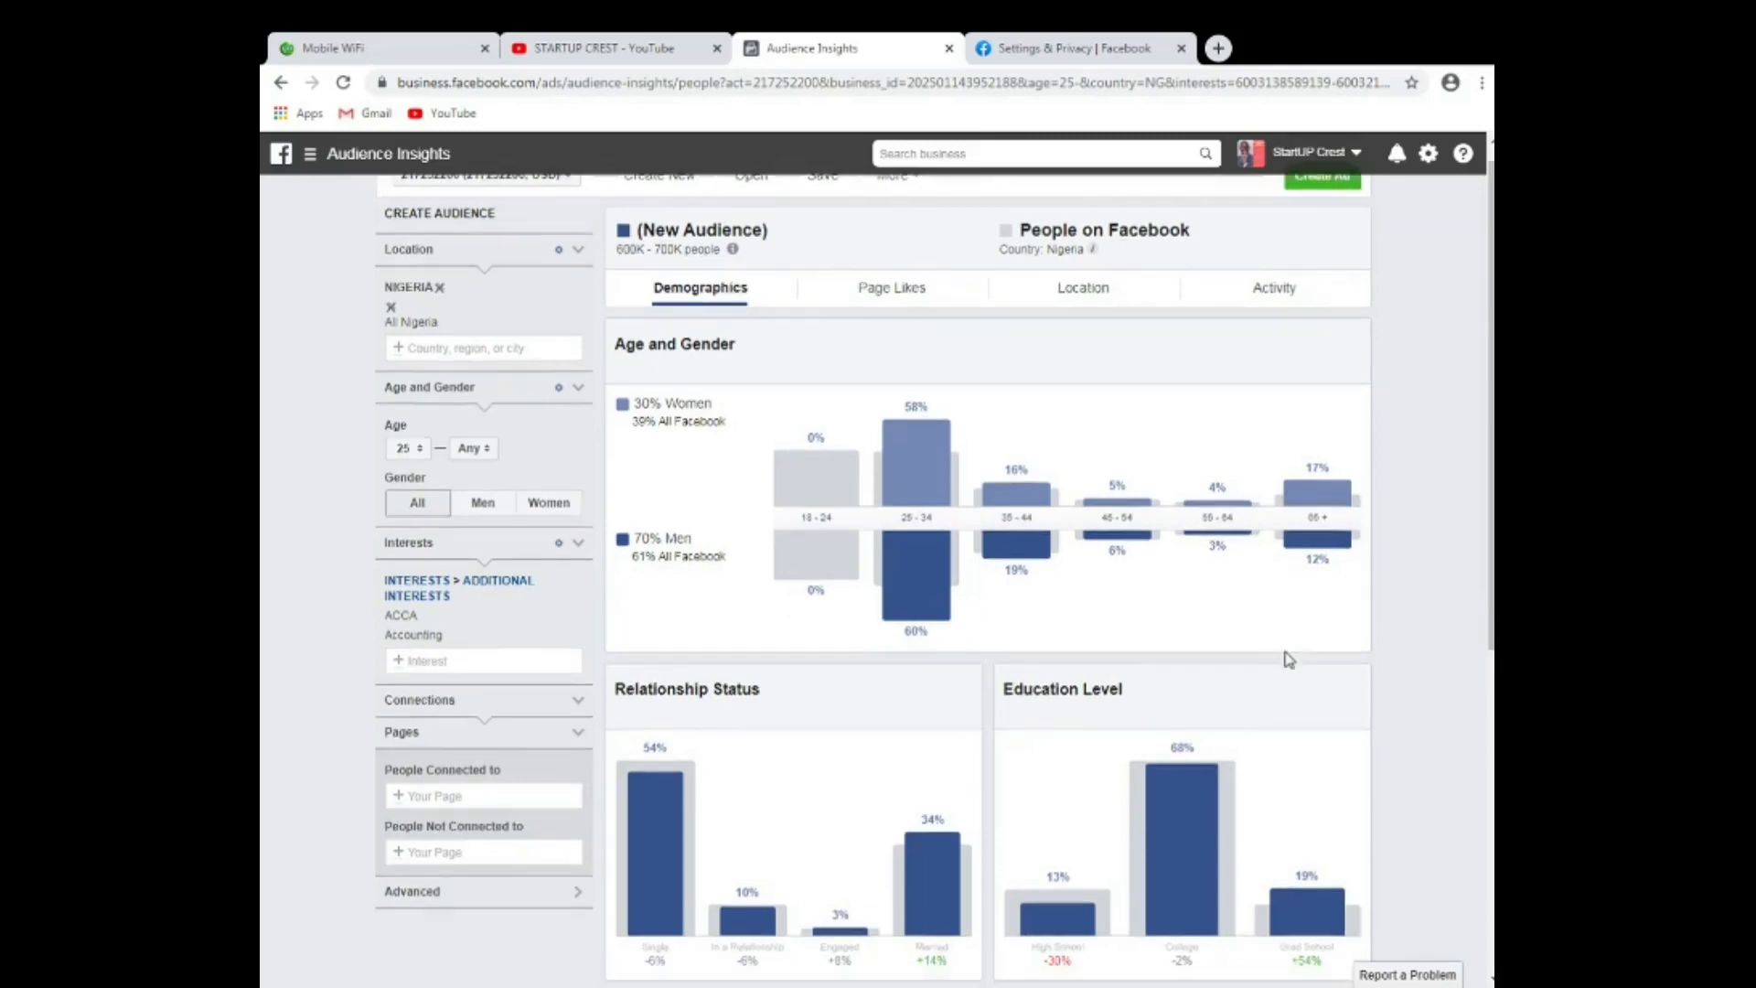
scroll(1287, 658, down, 2)
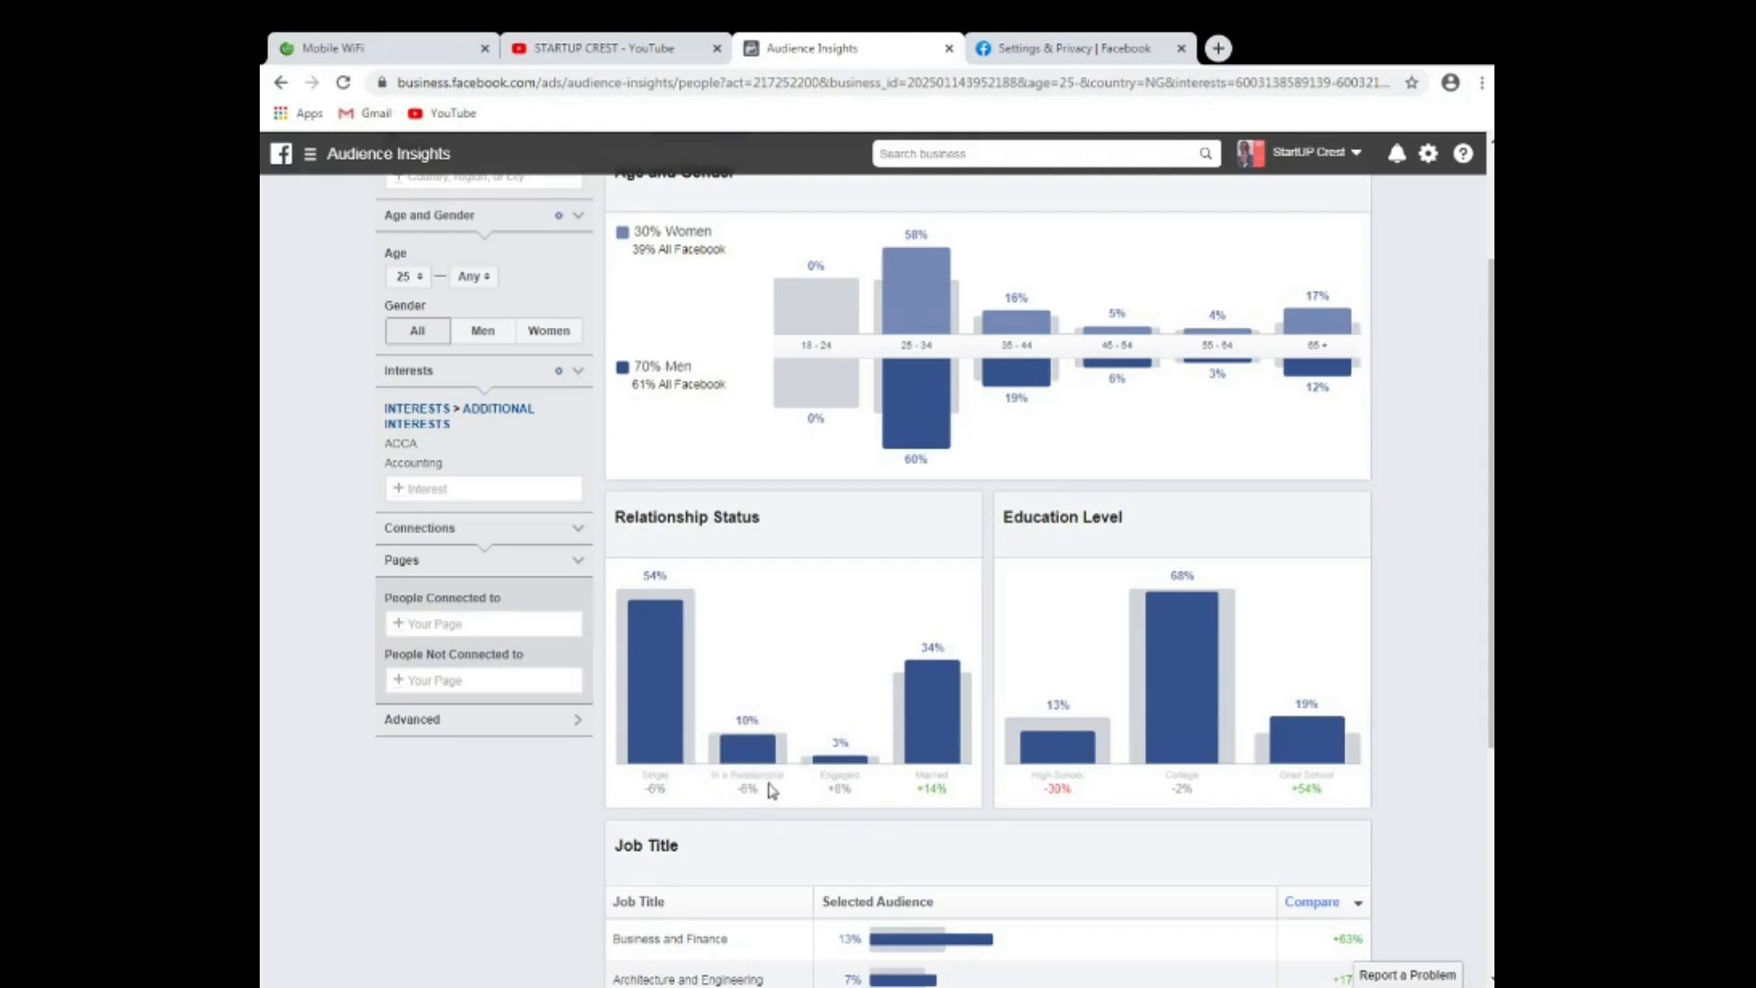
mouse_move(777, 750)
mouse_move(939, 682)
mouse_move(645, 677)
mouse_move(931, 366)
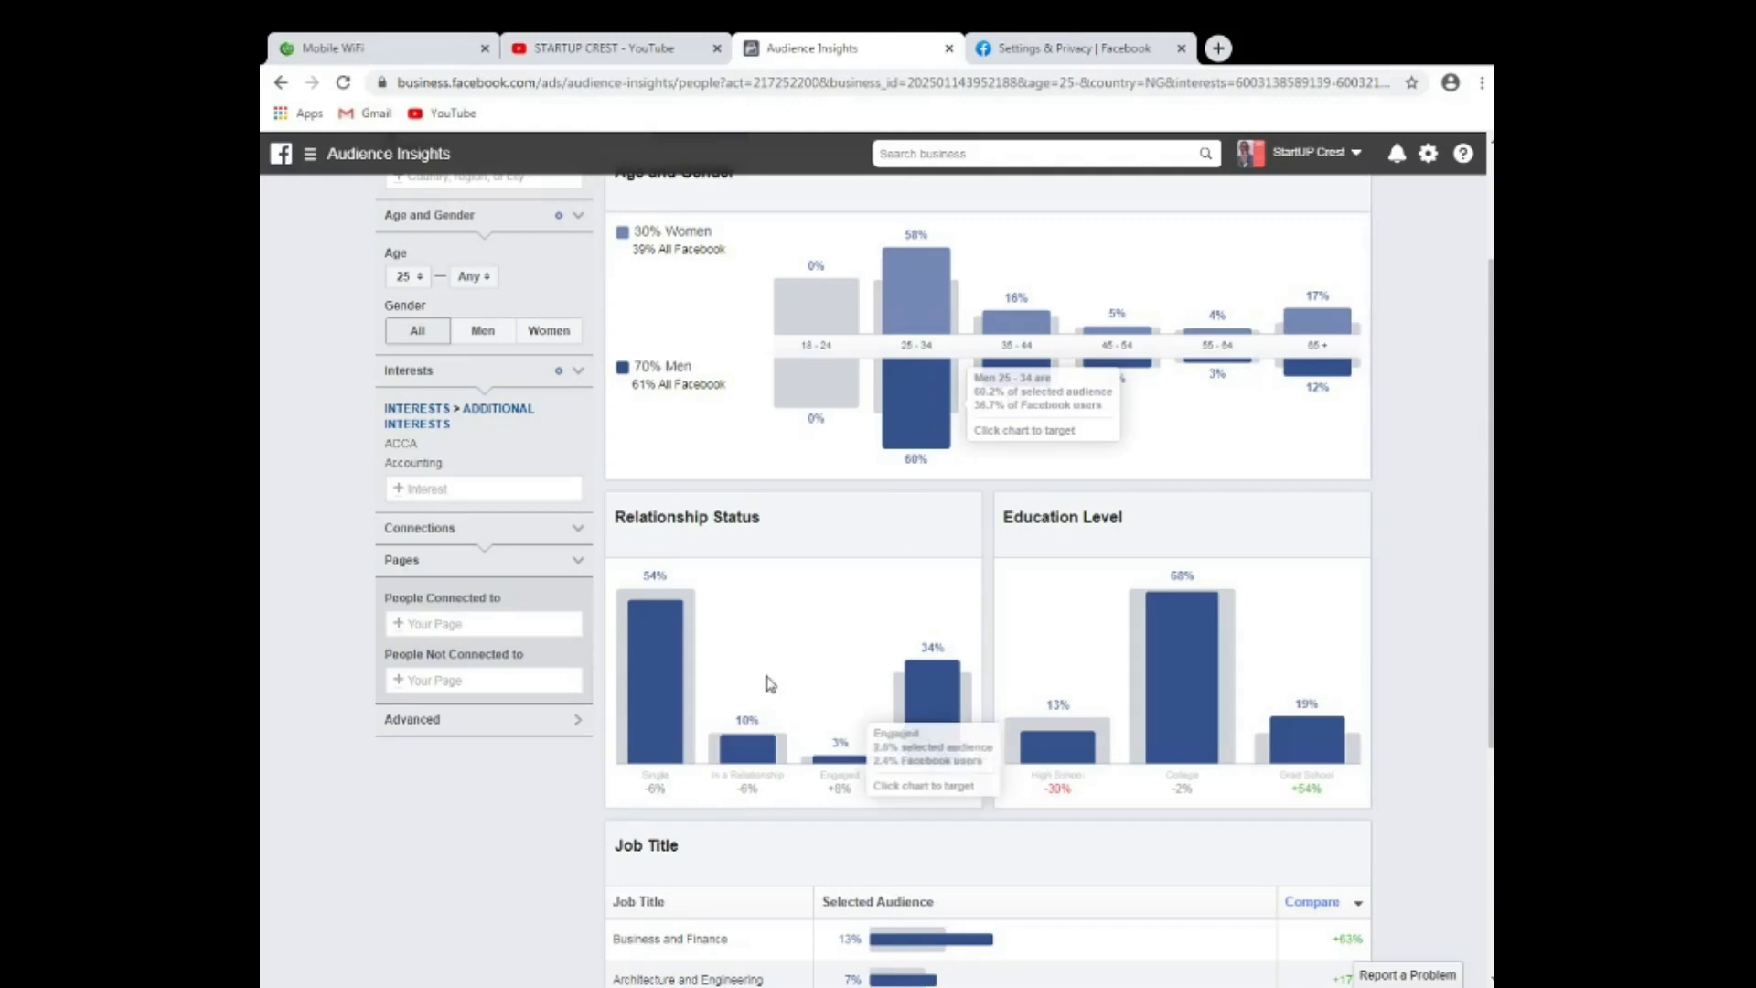
mouse_move(651, 761)
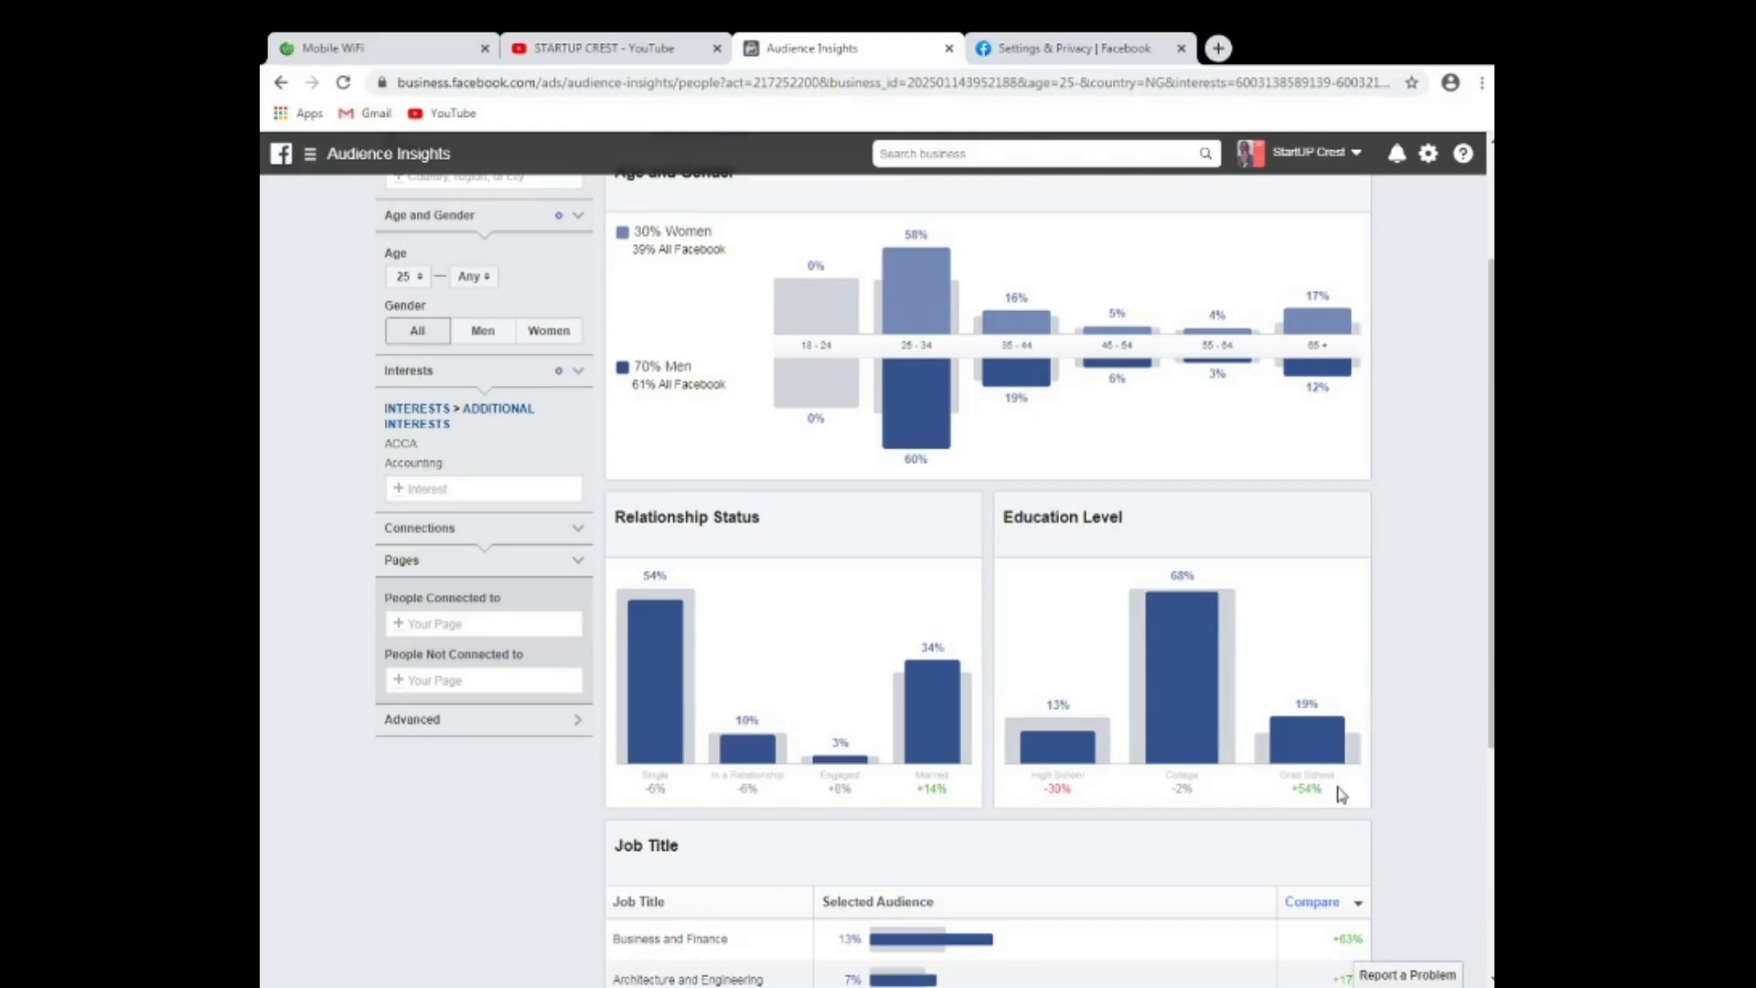
Sort the Job Title table by Selected Audience and inspect its leading job categories.
scroll(1057, 886, down, 4)
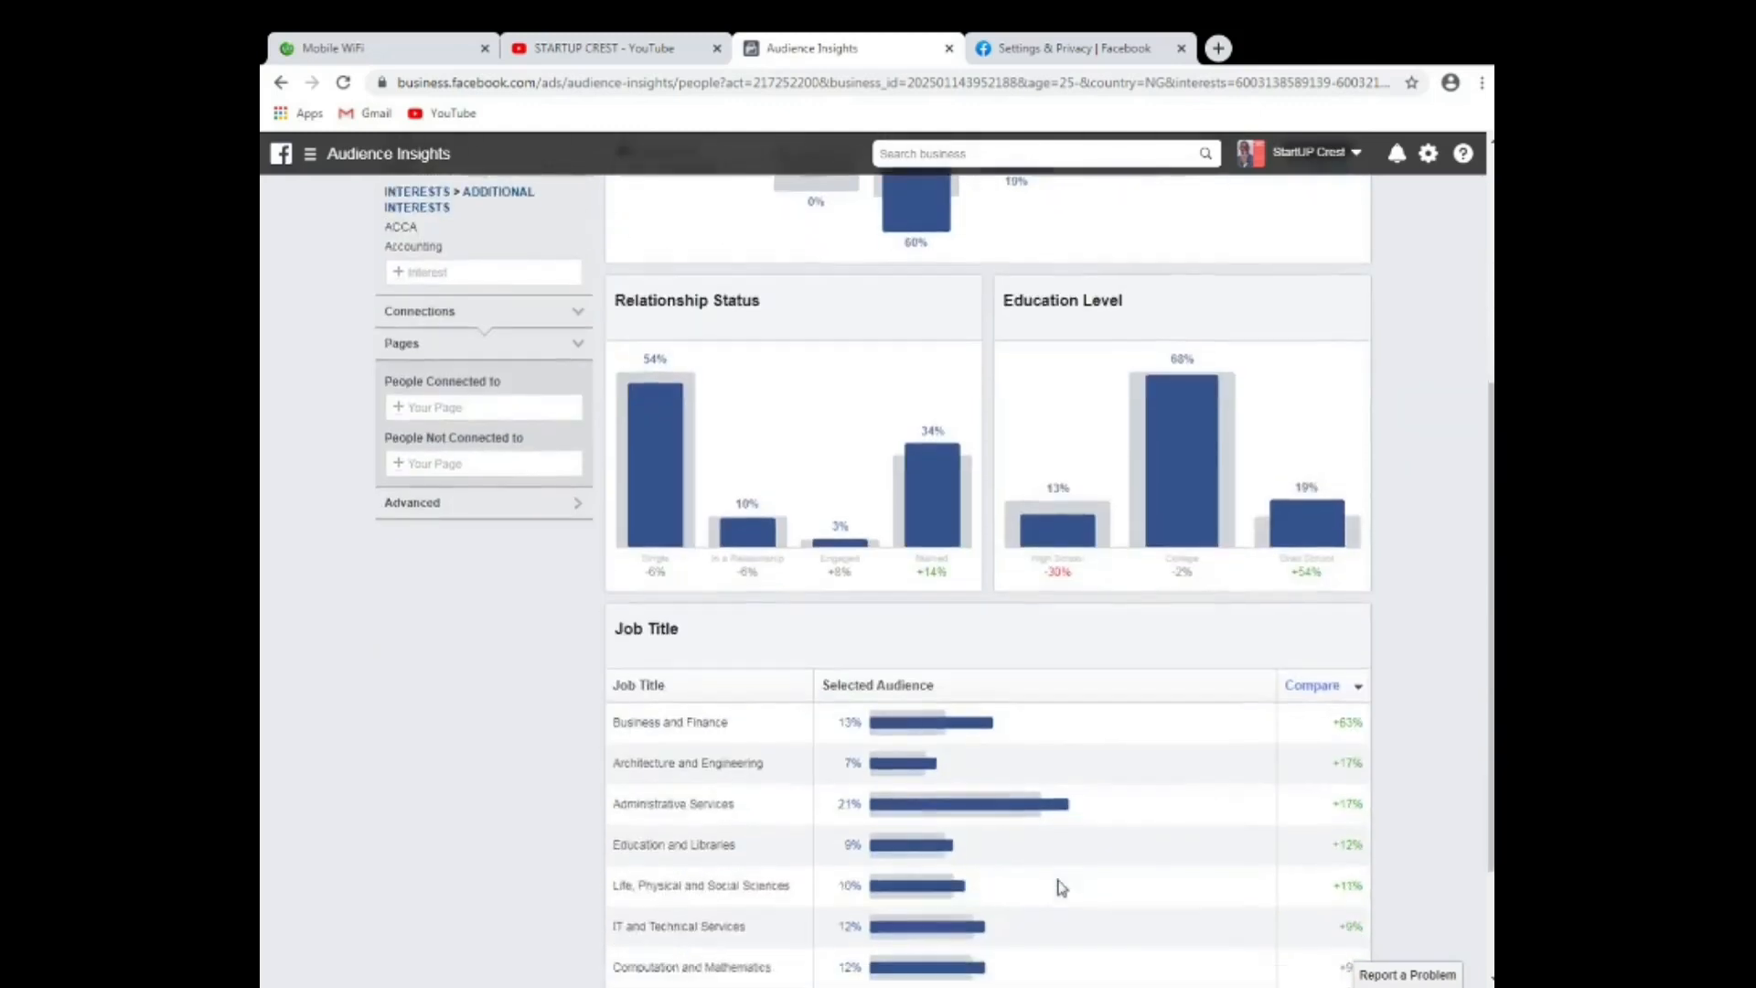
mouse_move(1059, 885)
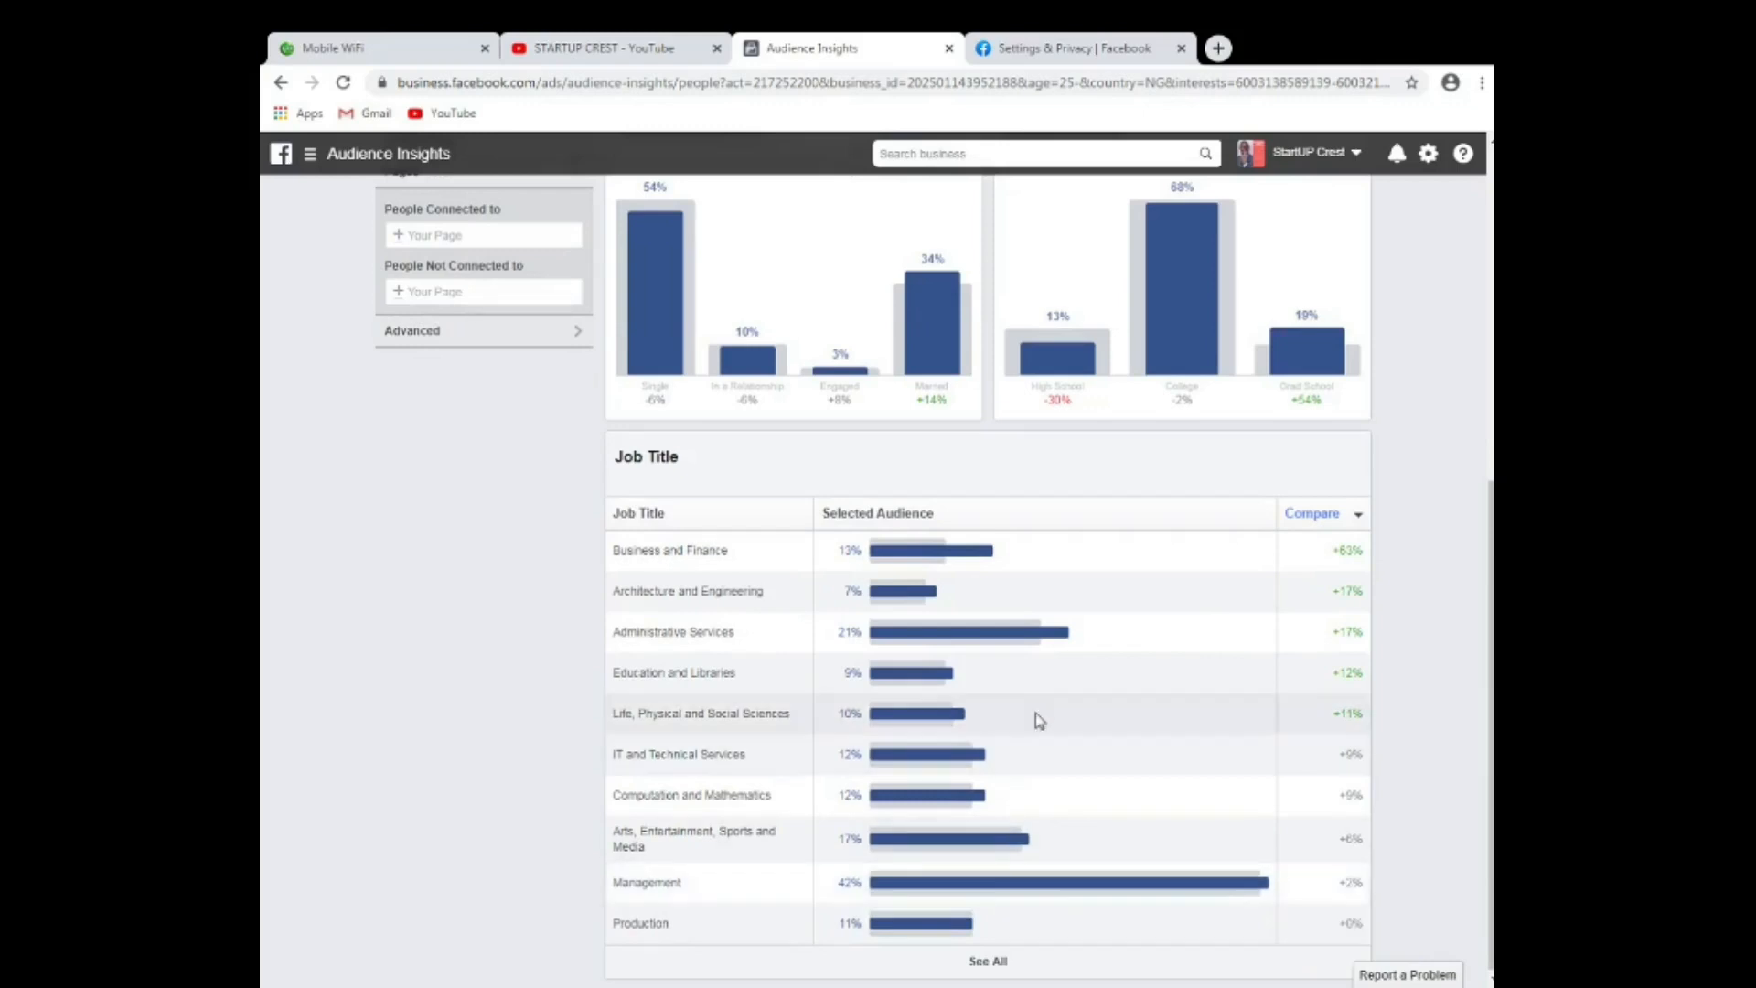
click(907, 522)
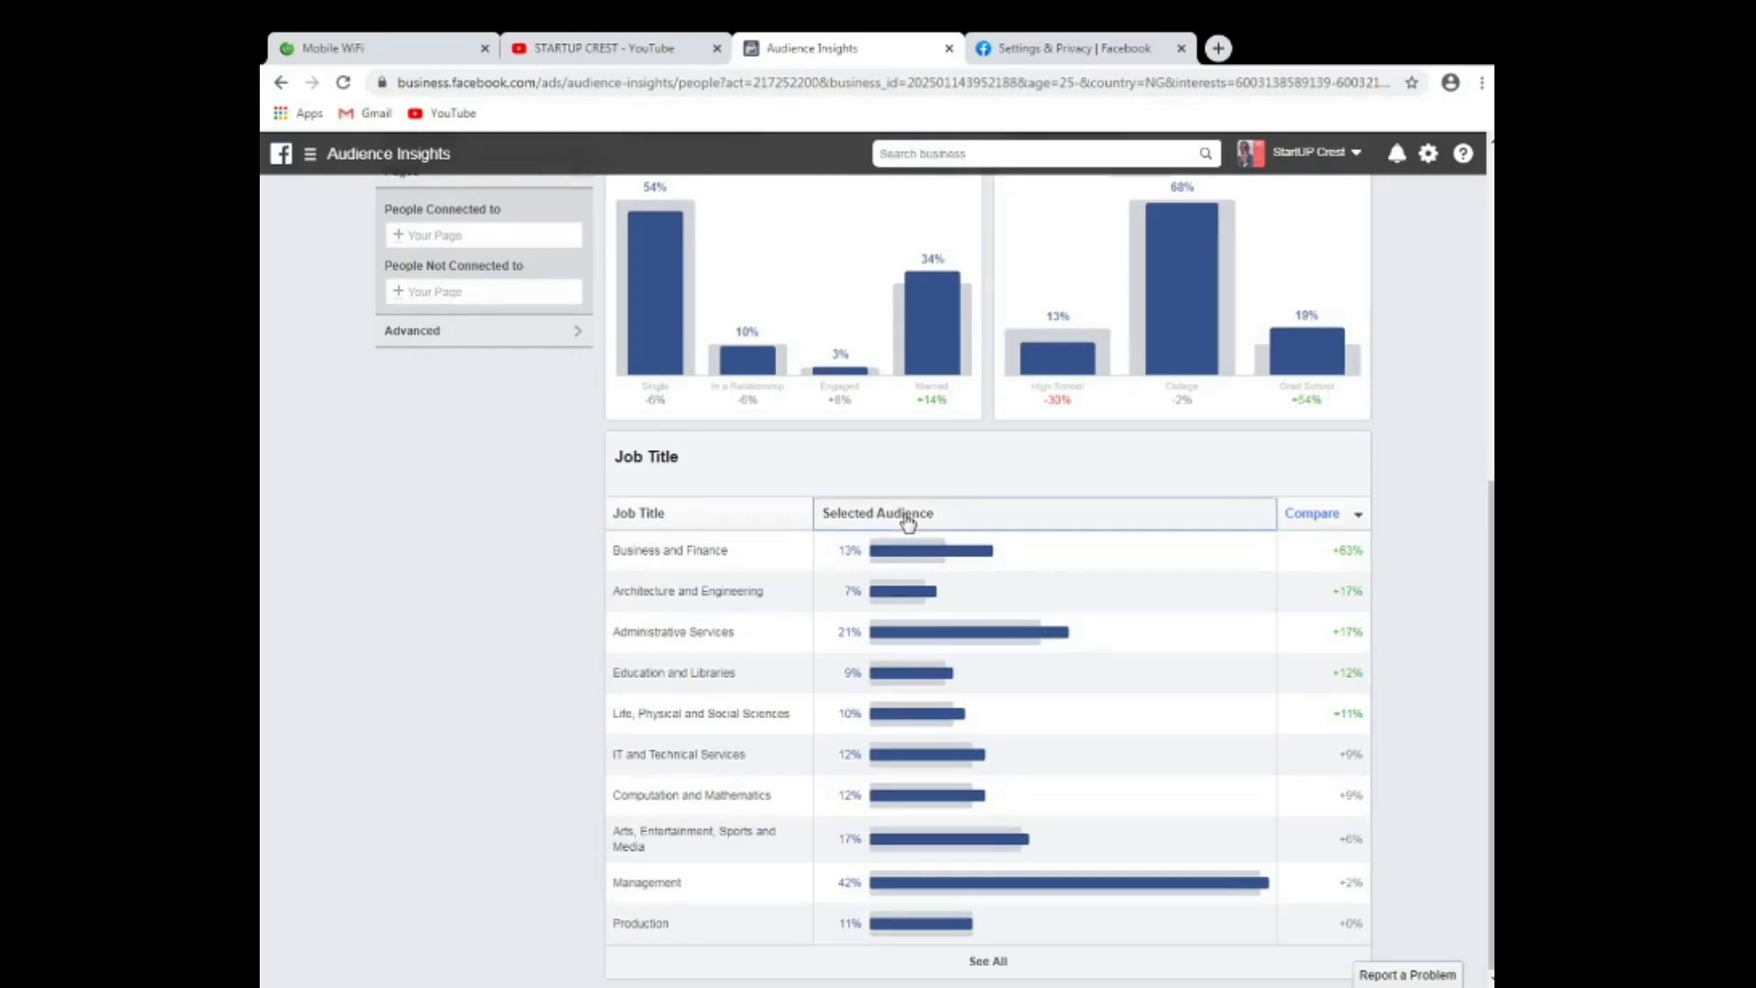
mouse_move(975, 691)
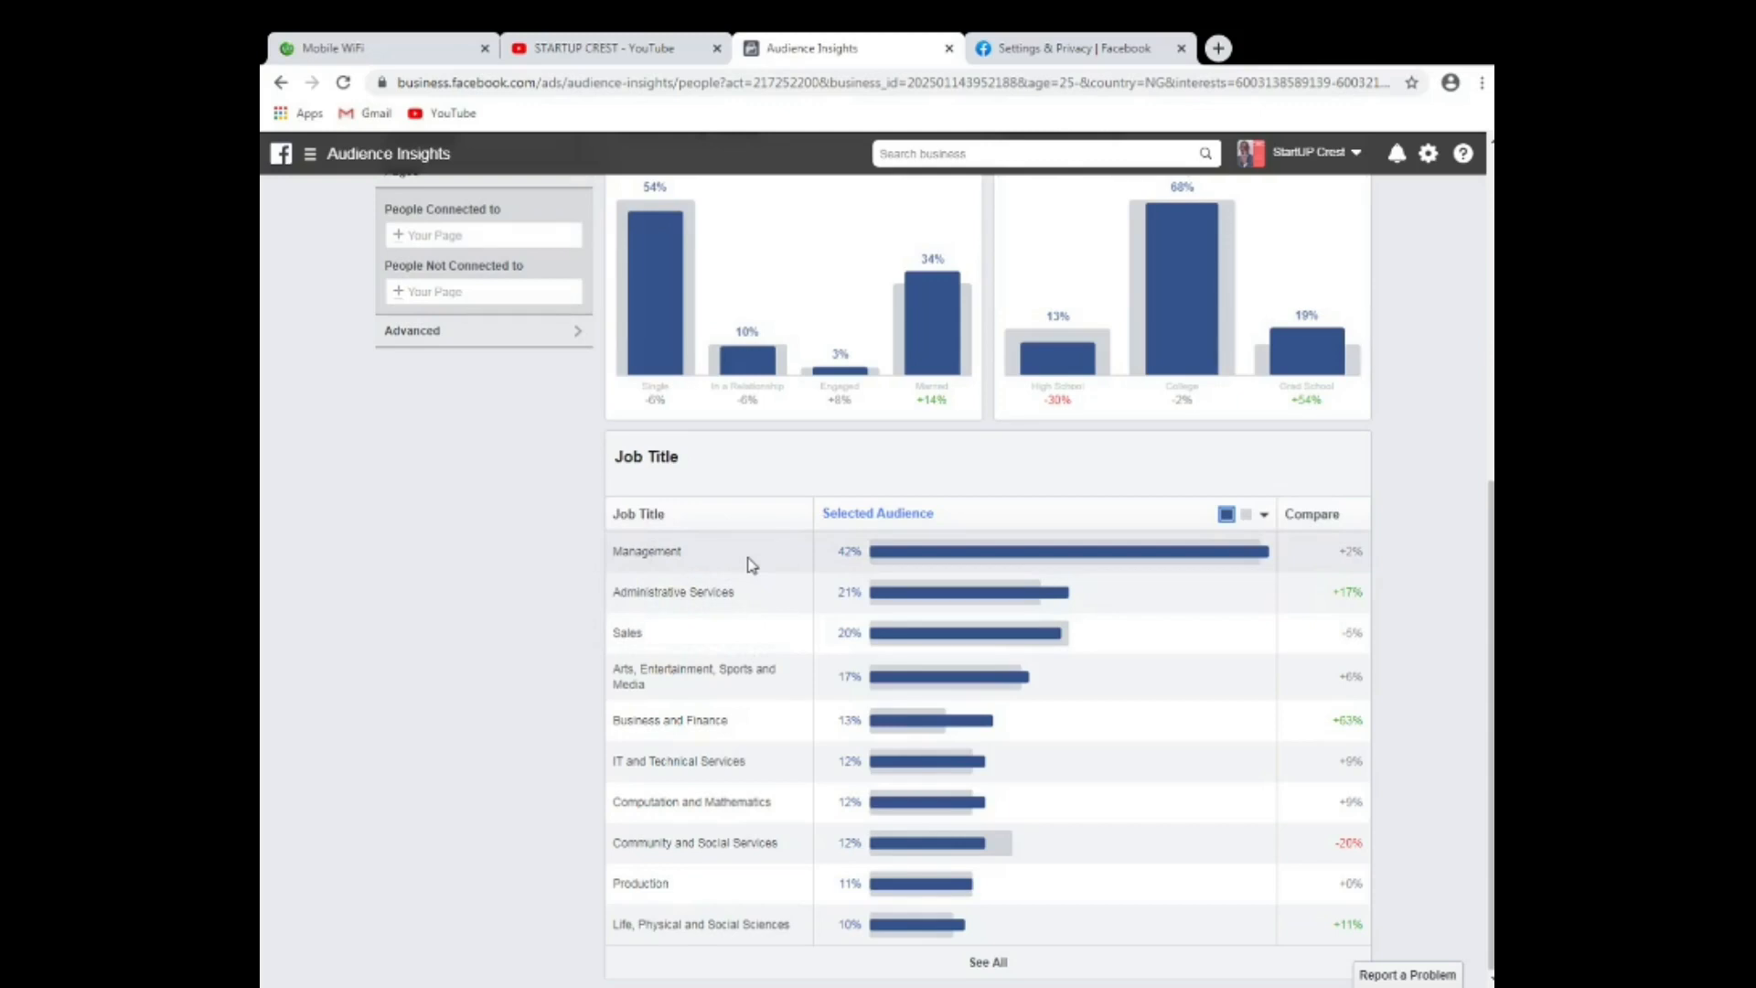
mouse_move(1080, 548)
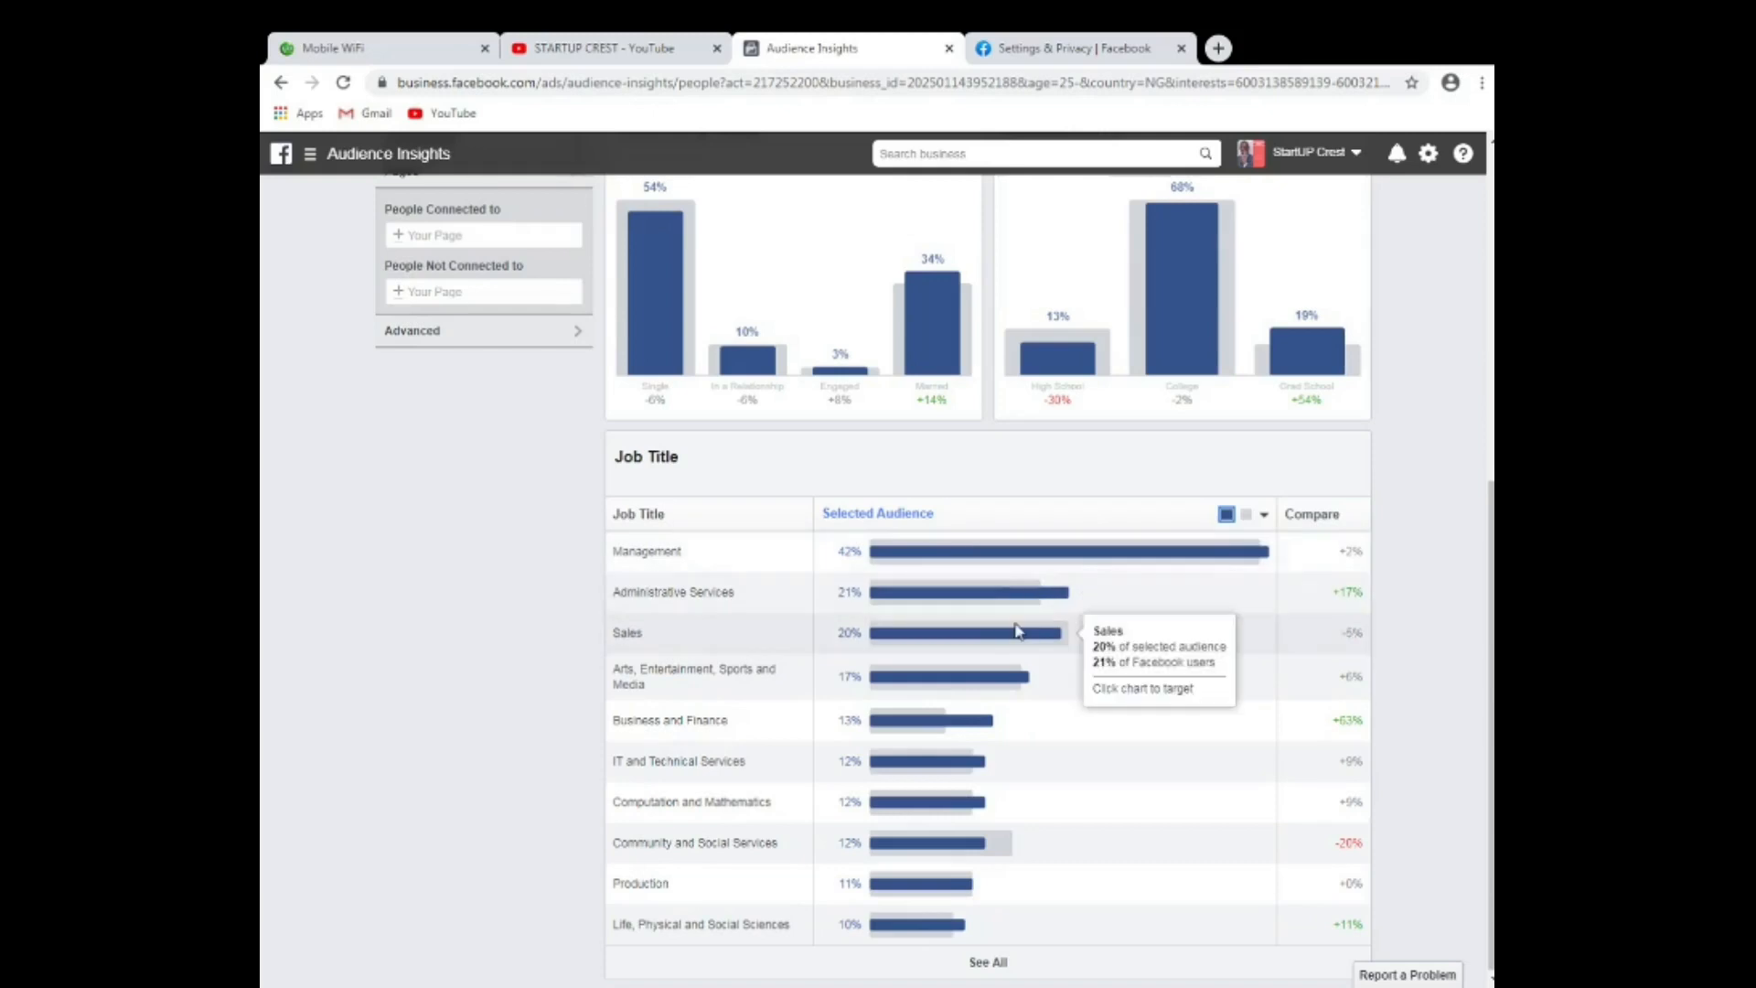
Examine the top categories and the ranked list of liked pages in the audience's Page Likes insights.
scroll(1034, 707, up, 4)
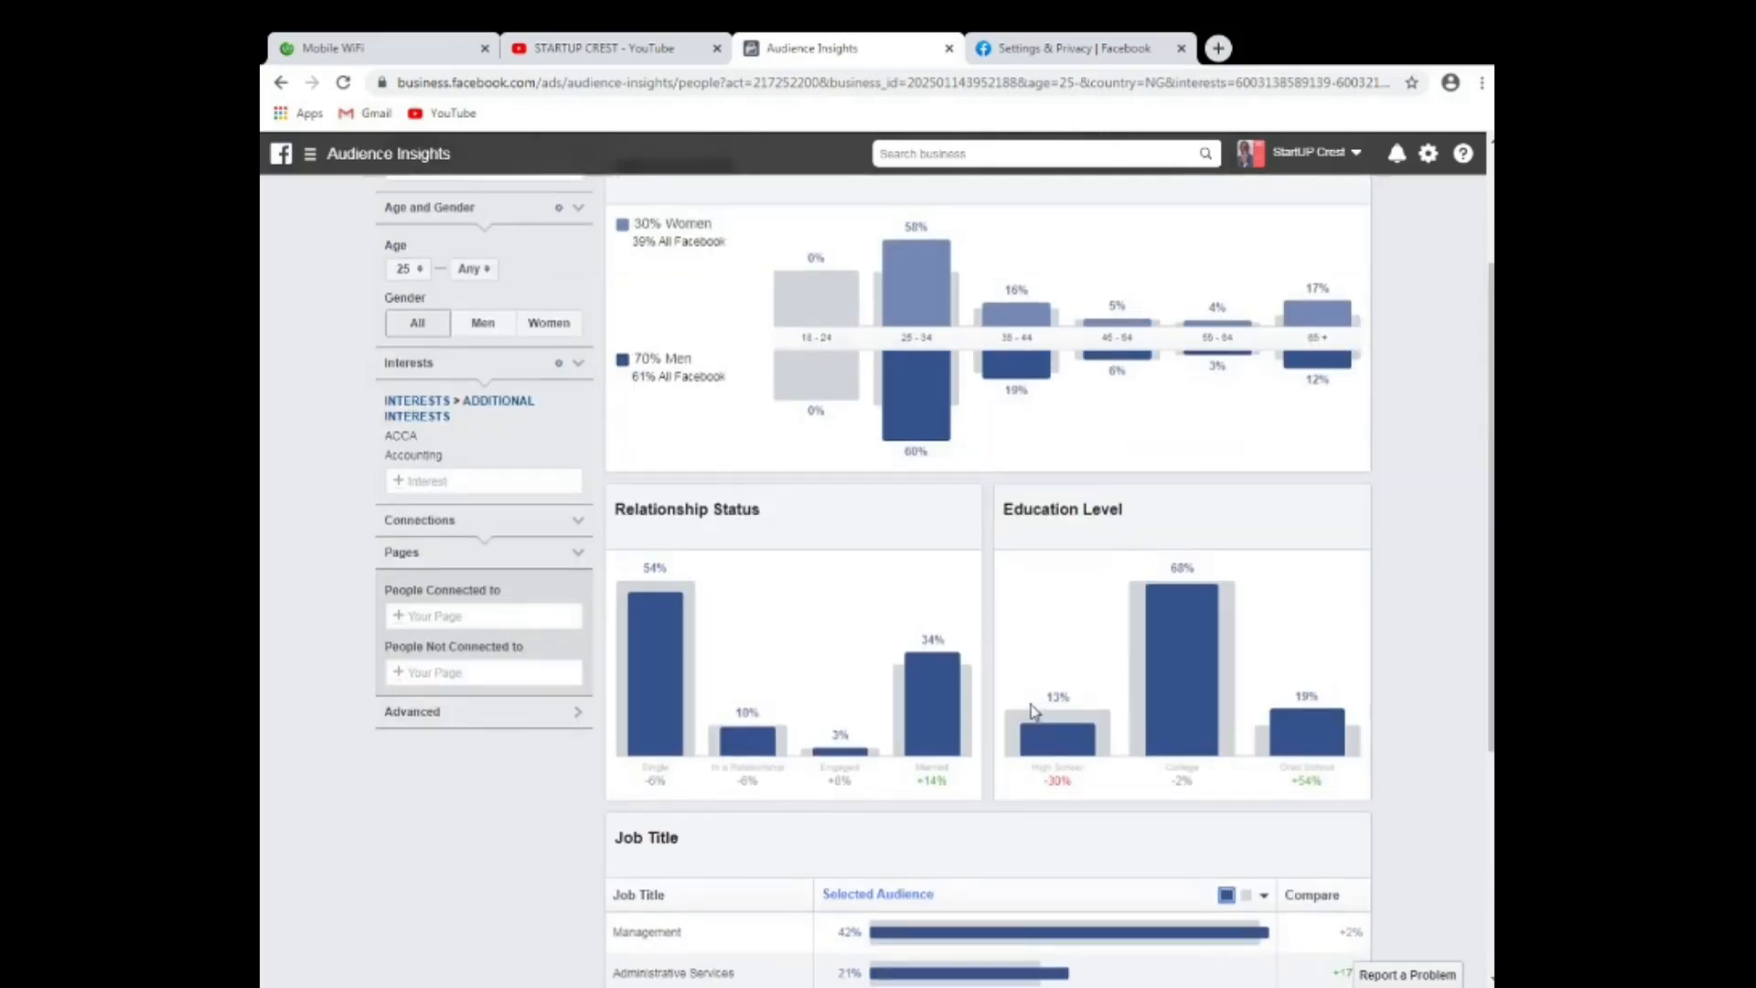
scroll(1031, 710, down, 4)
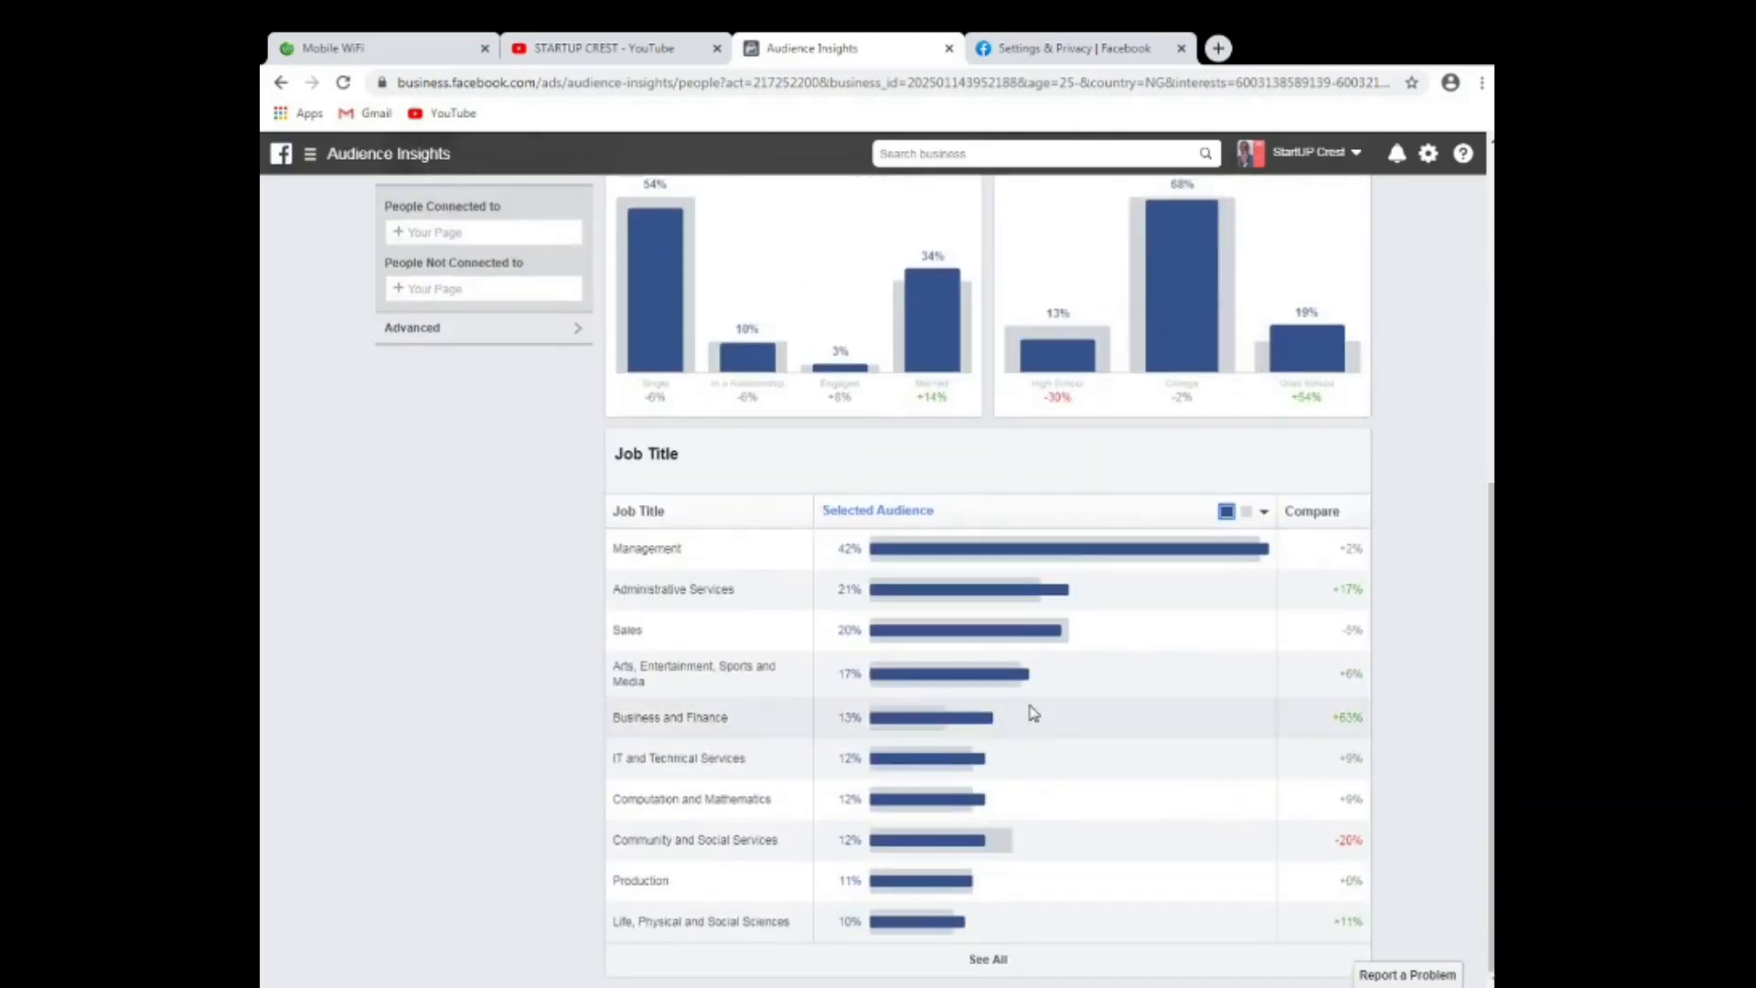
scroll(1034, 713, up, 3)
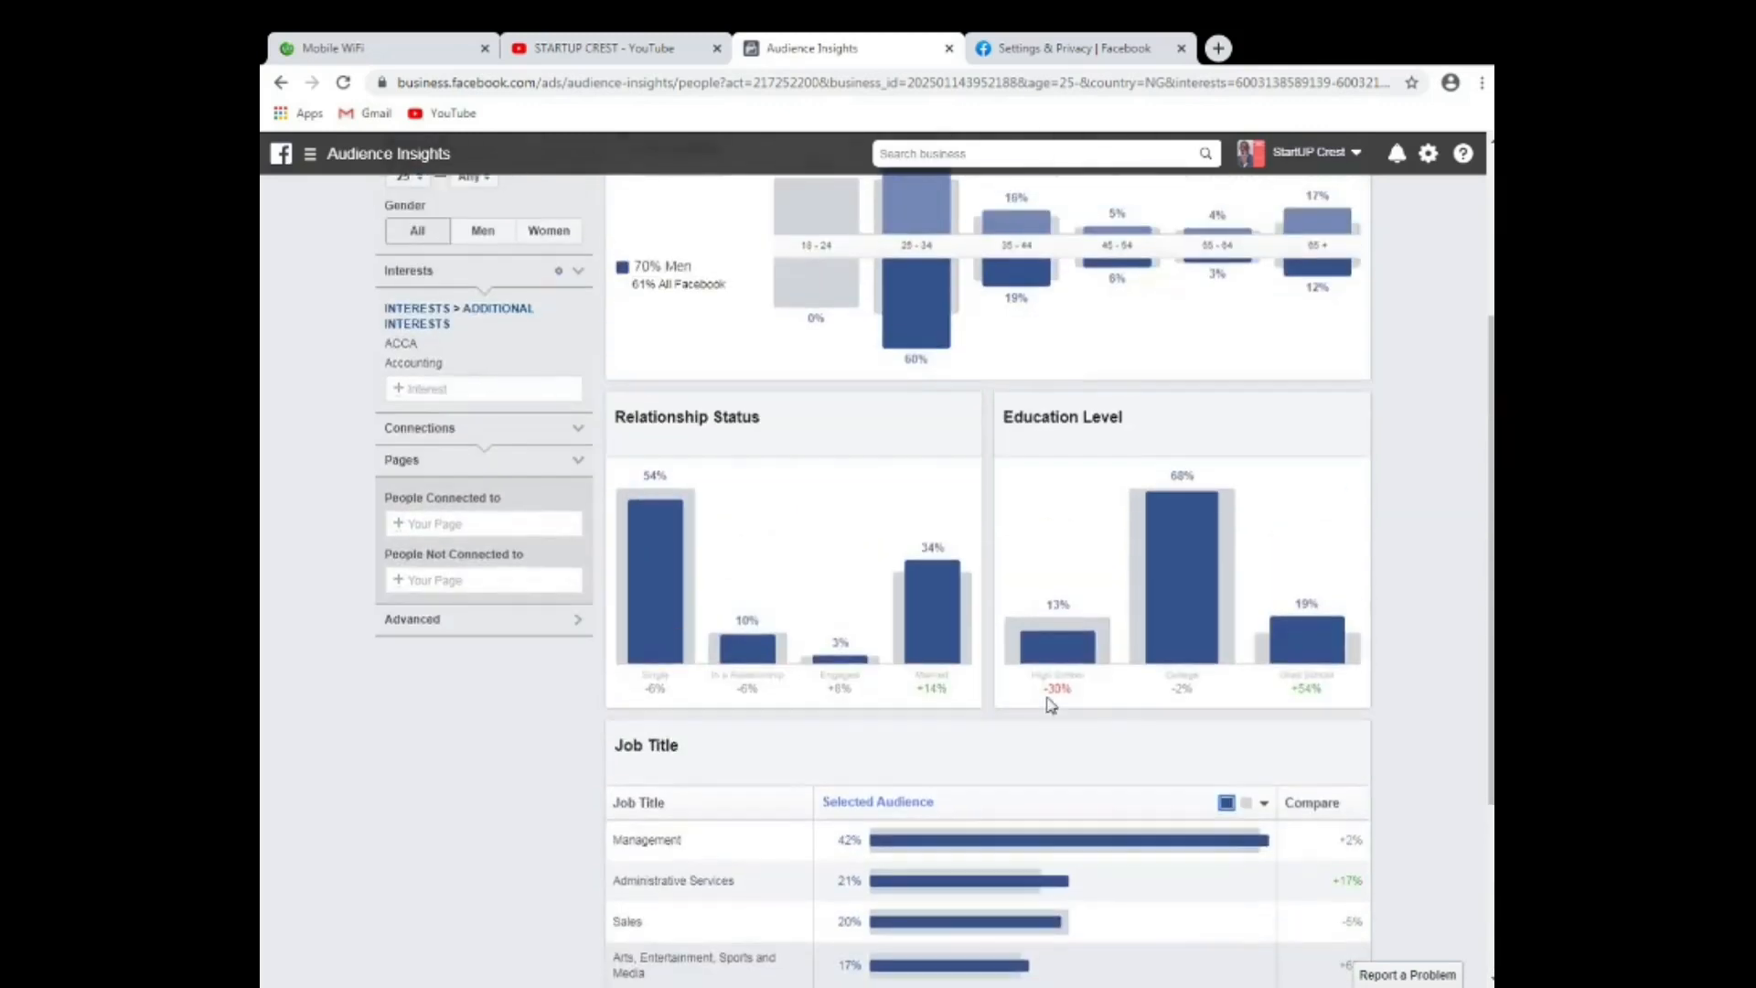
scroll(1048, 707, up, 3)
mouse_move(1027, 611)
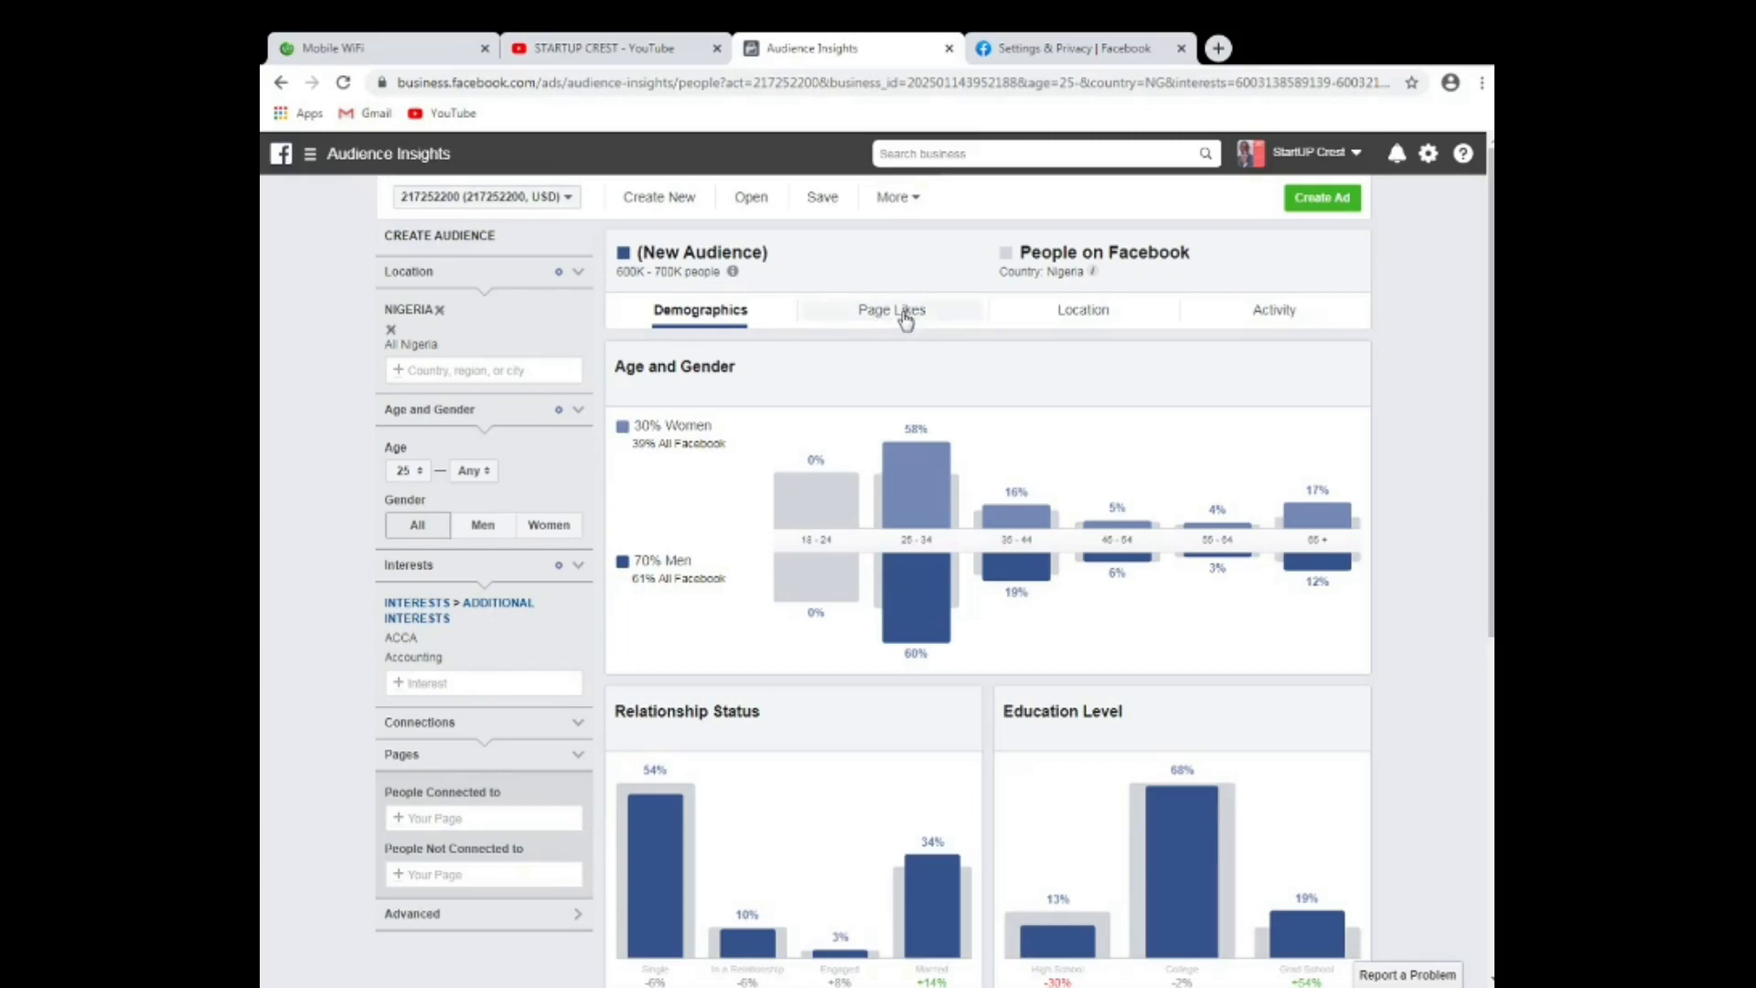
click(905, 319)
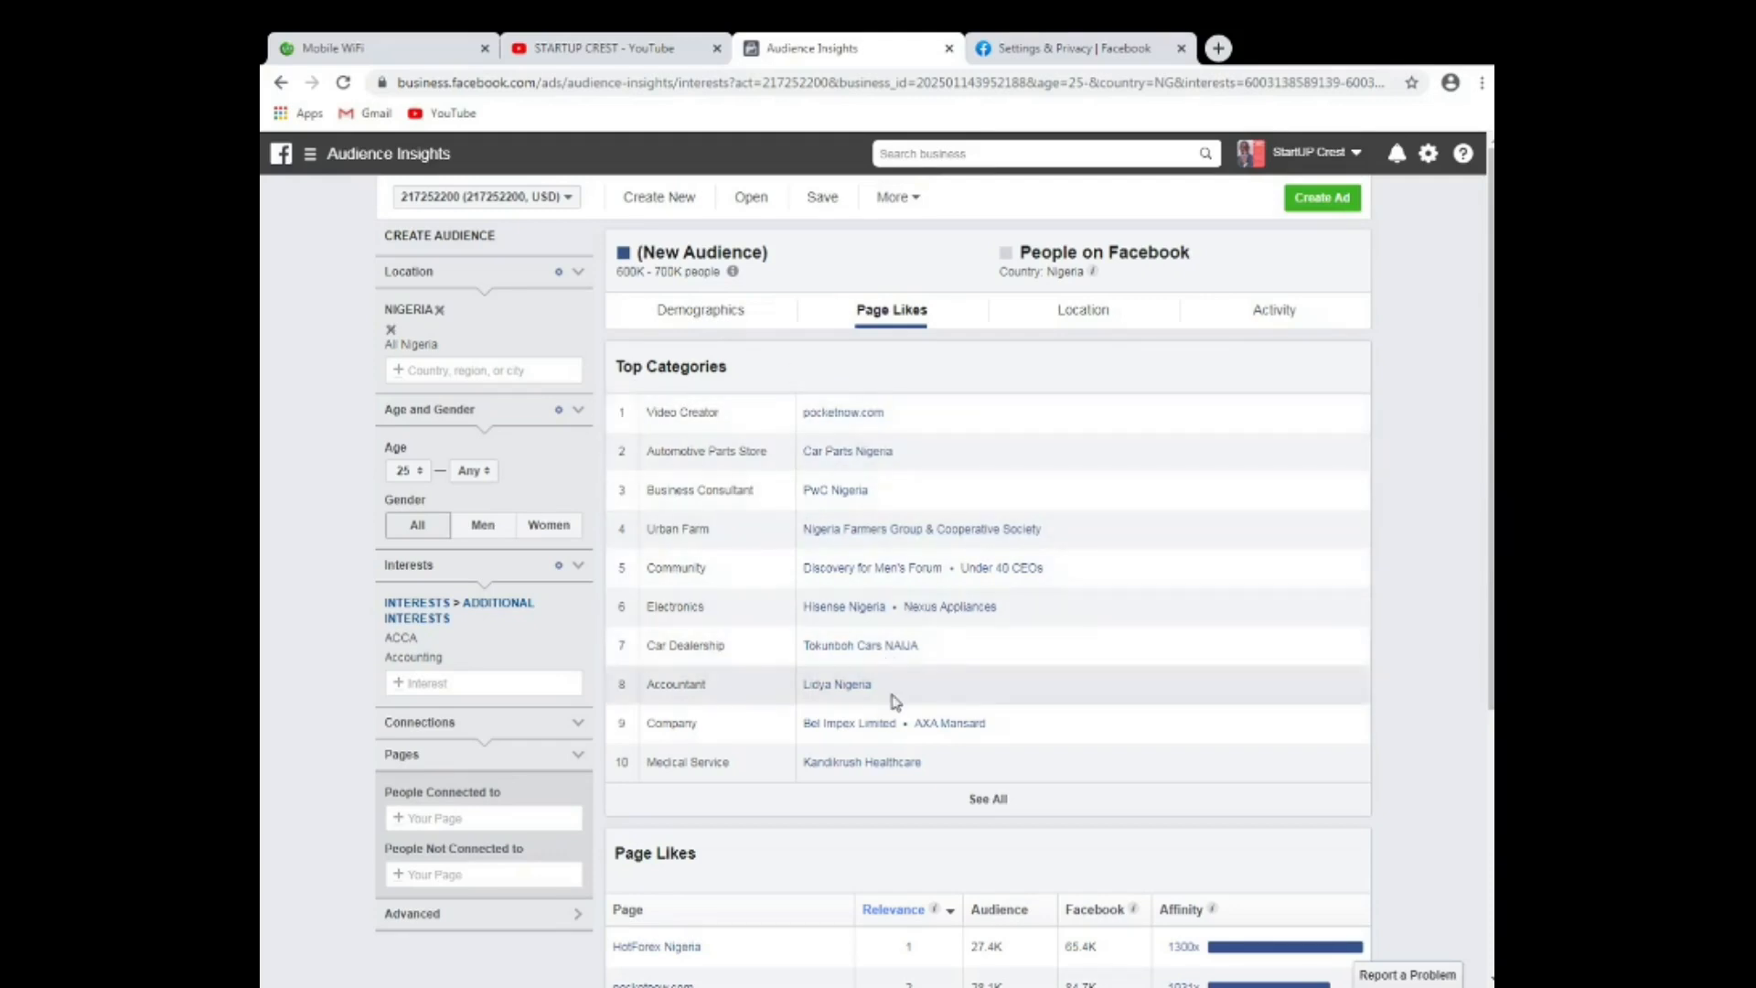
scroll(902, 686, down, 5)
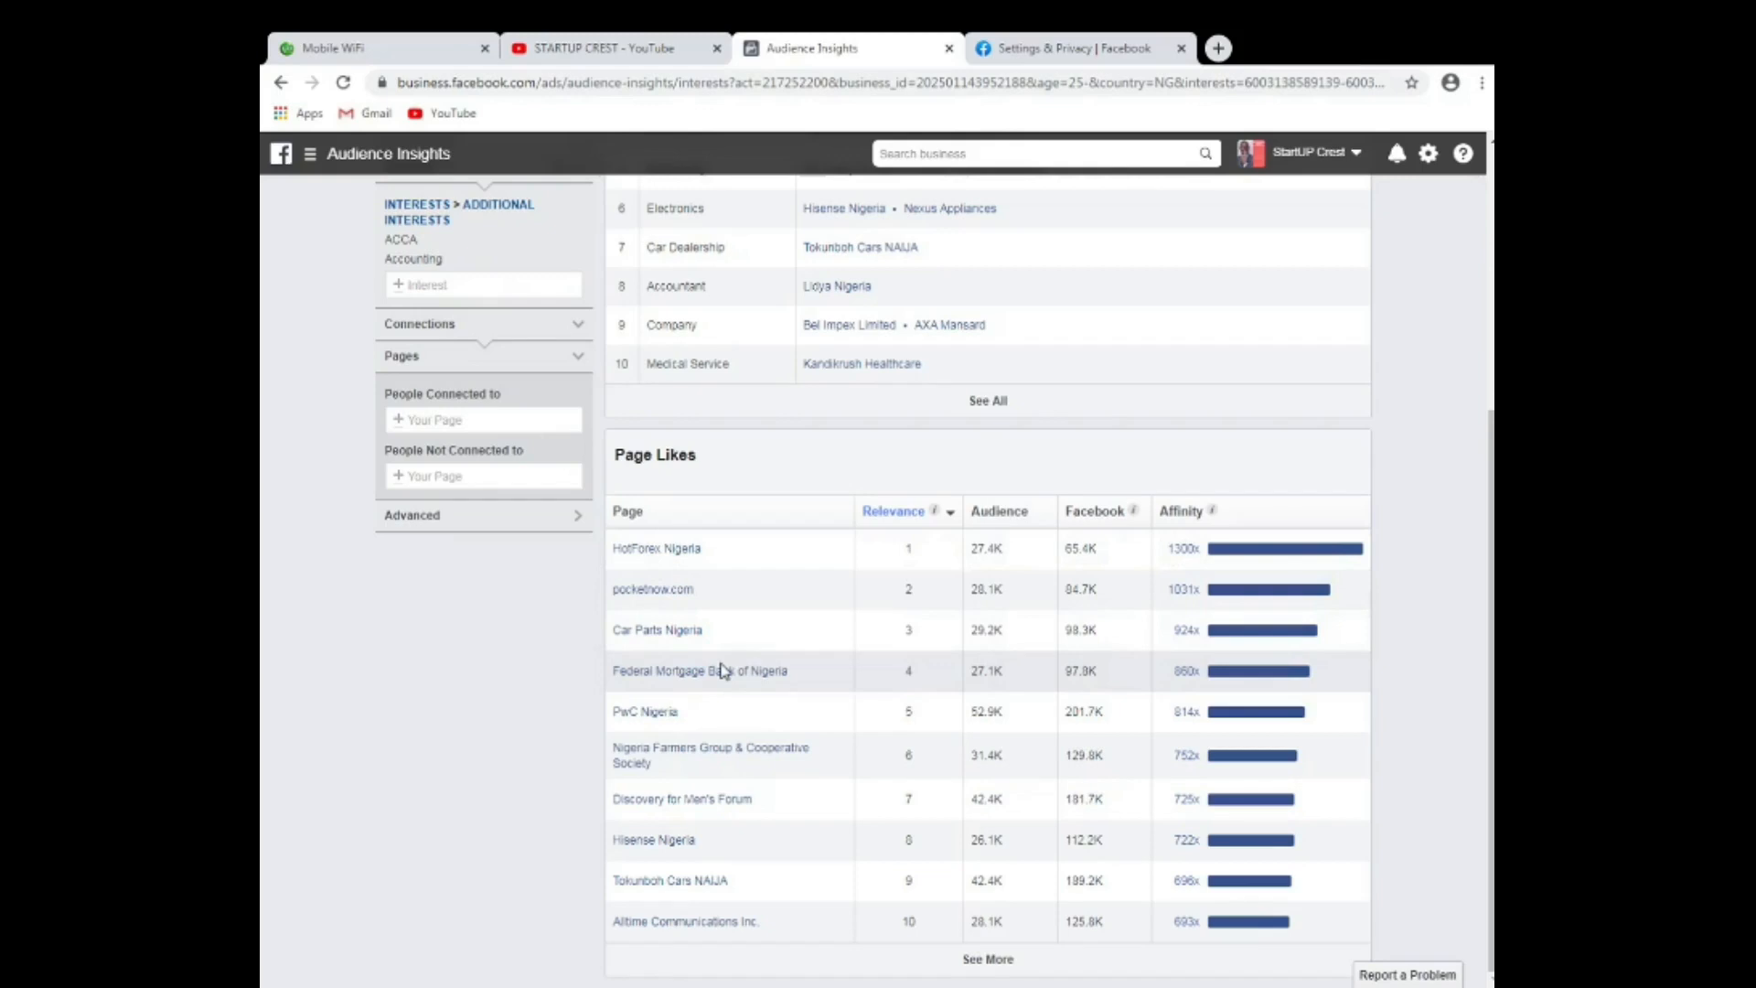
Open the HotForex Nigeria and pocketnow.com pages from the Page Likes list in separate browser tabs.
mouse_move(640, 549)
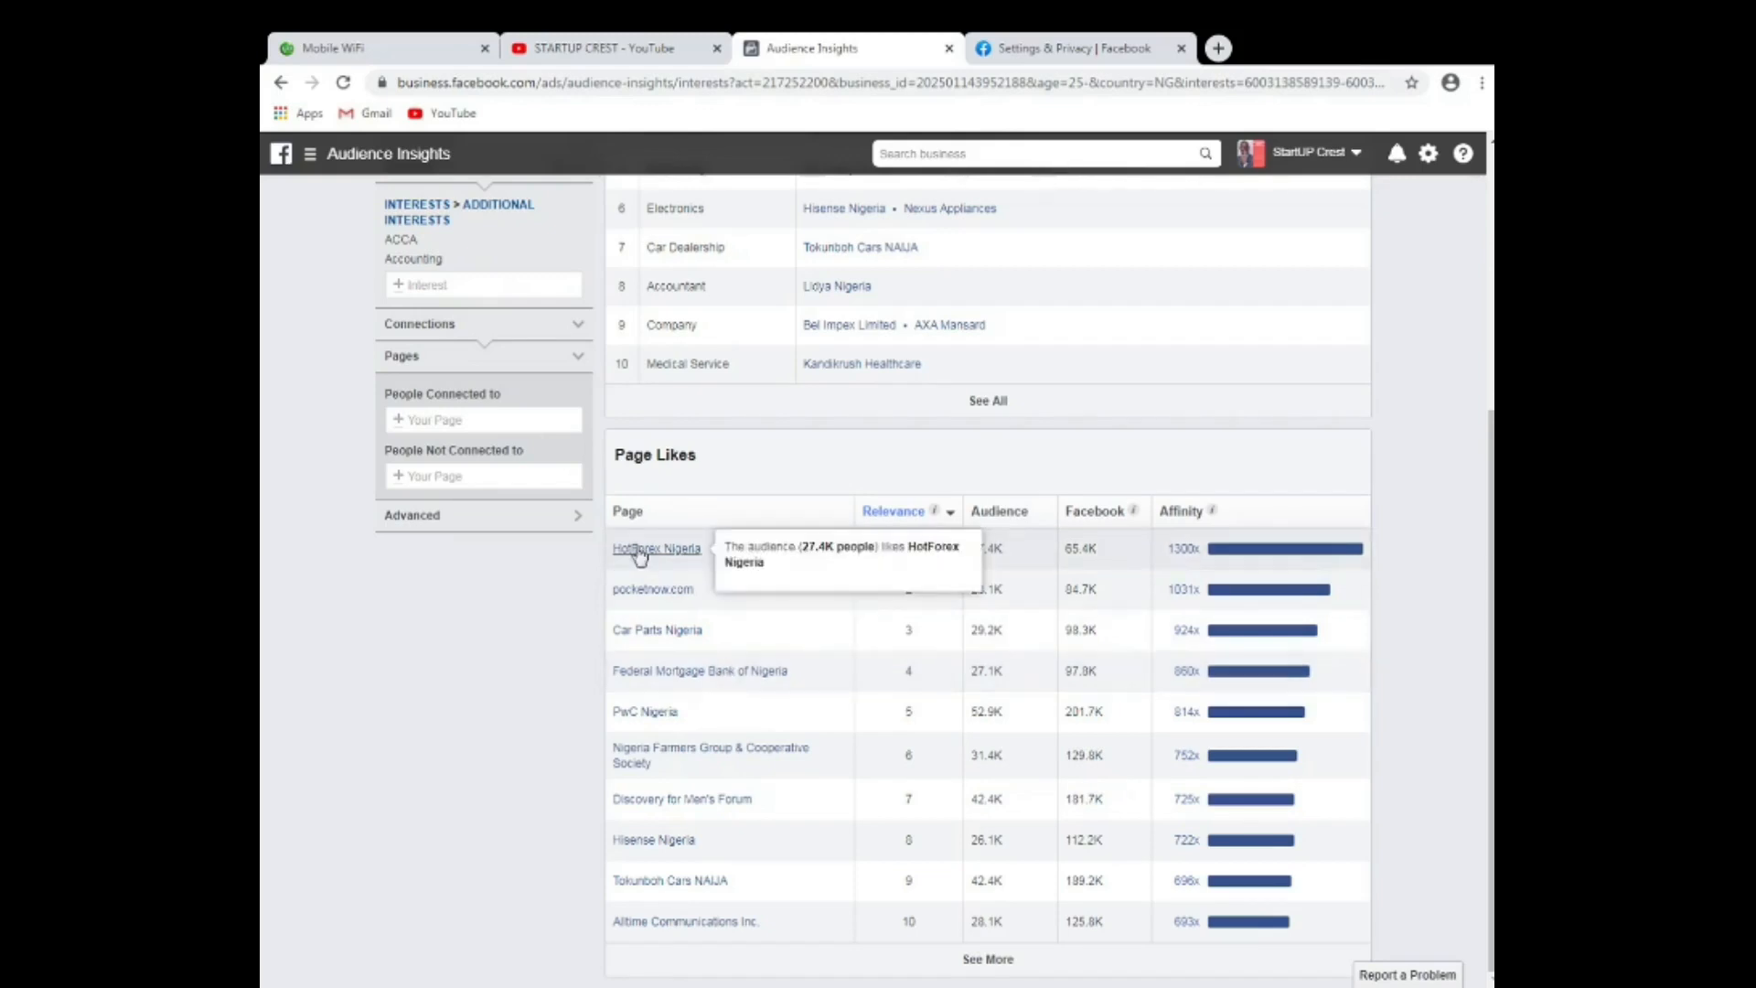
click(717, 565)
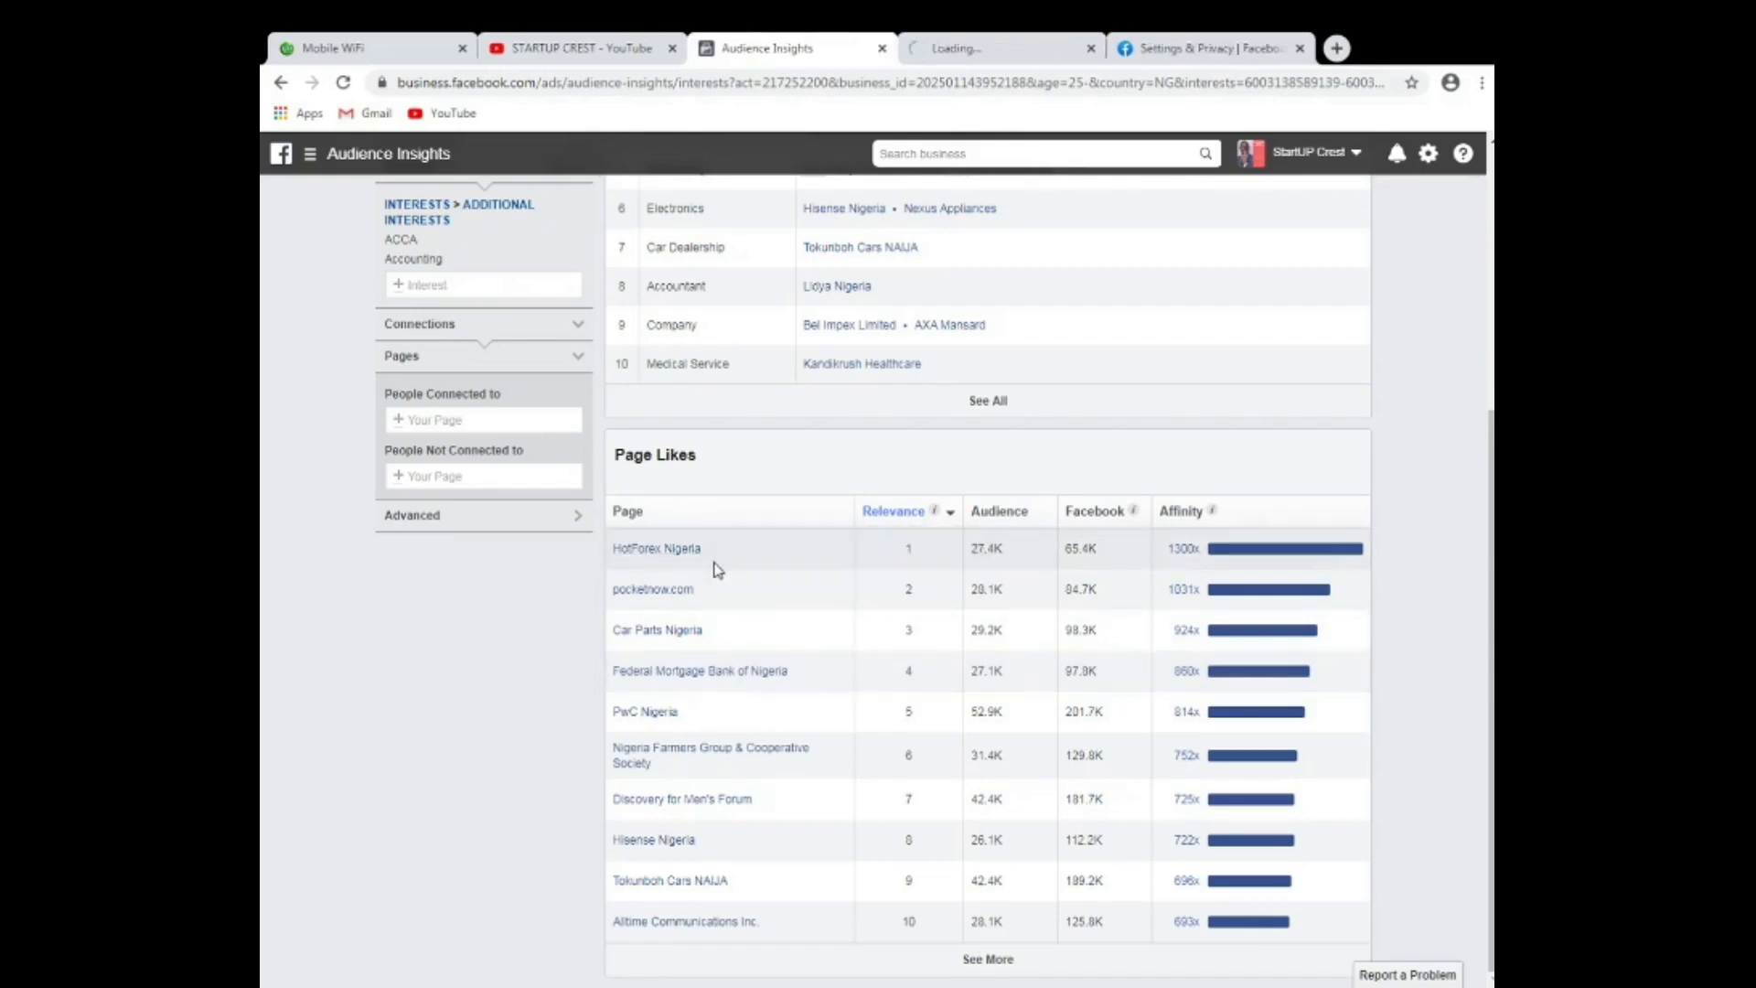
right_click(686, 594)
click(720, 606)
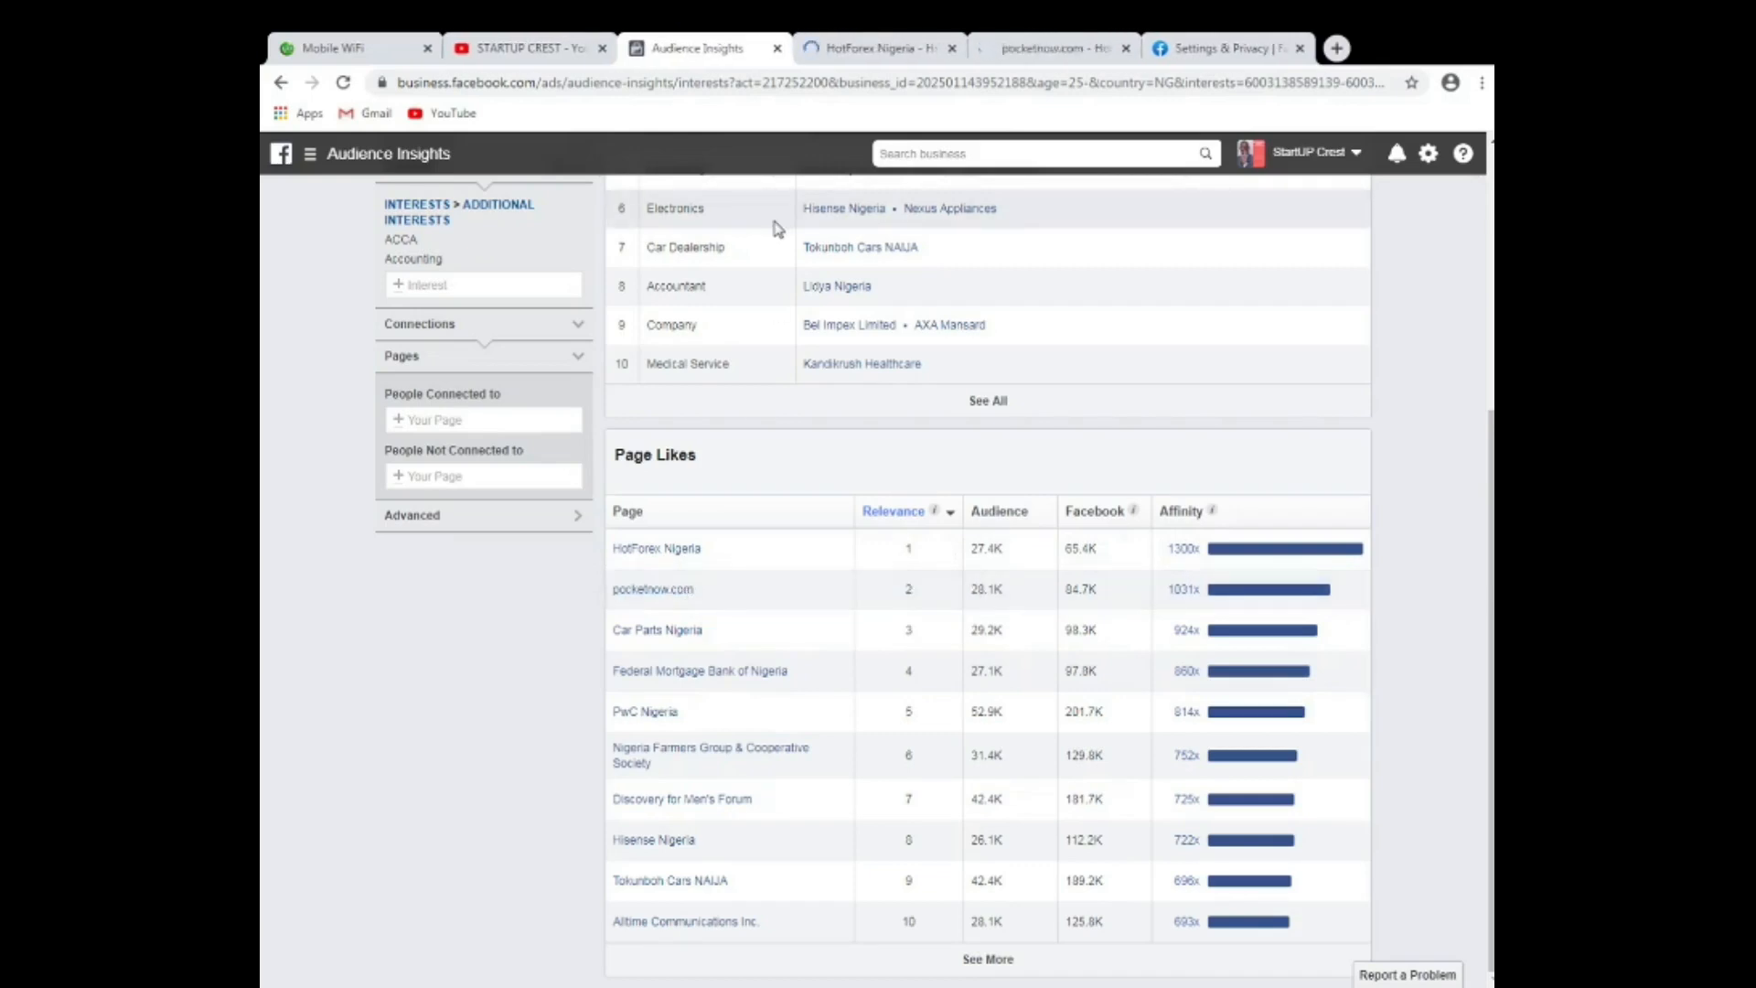
Inspect the HotForex Nigeria page and browse the posts, photos and videos on the pocketnow.com page.
click(861, 55)
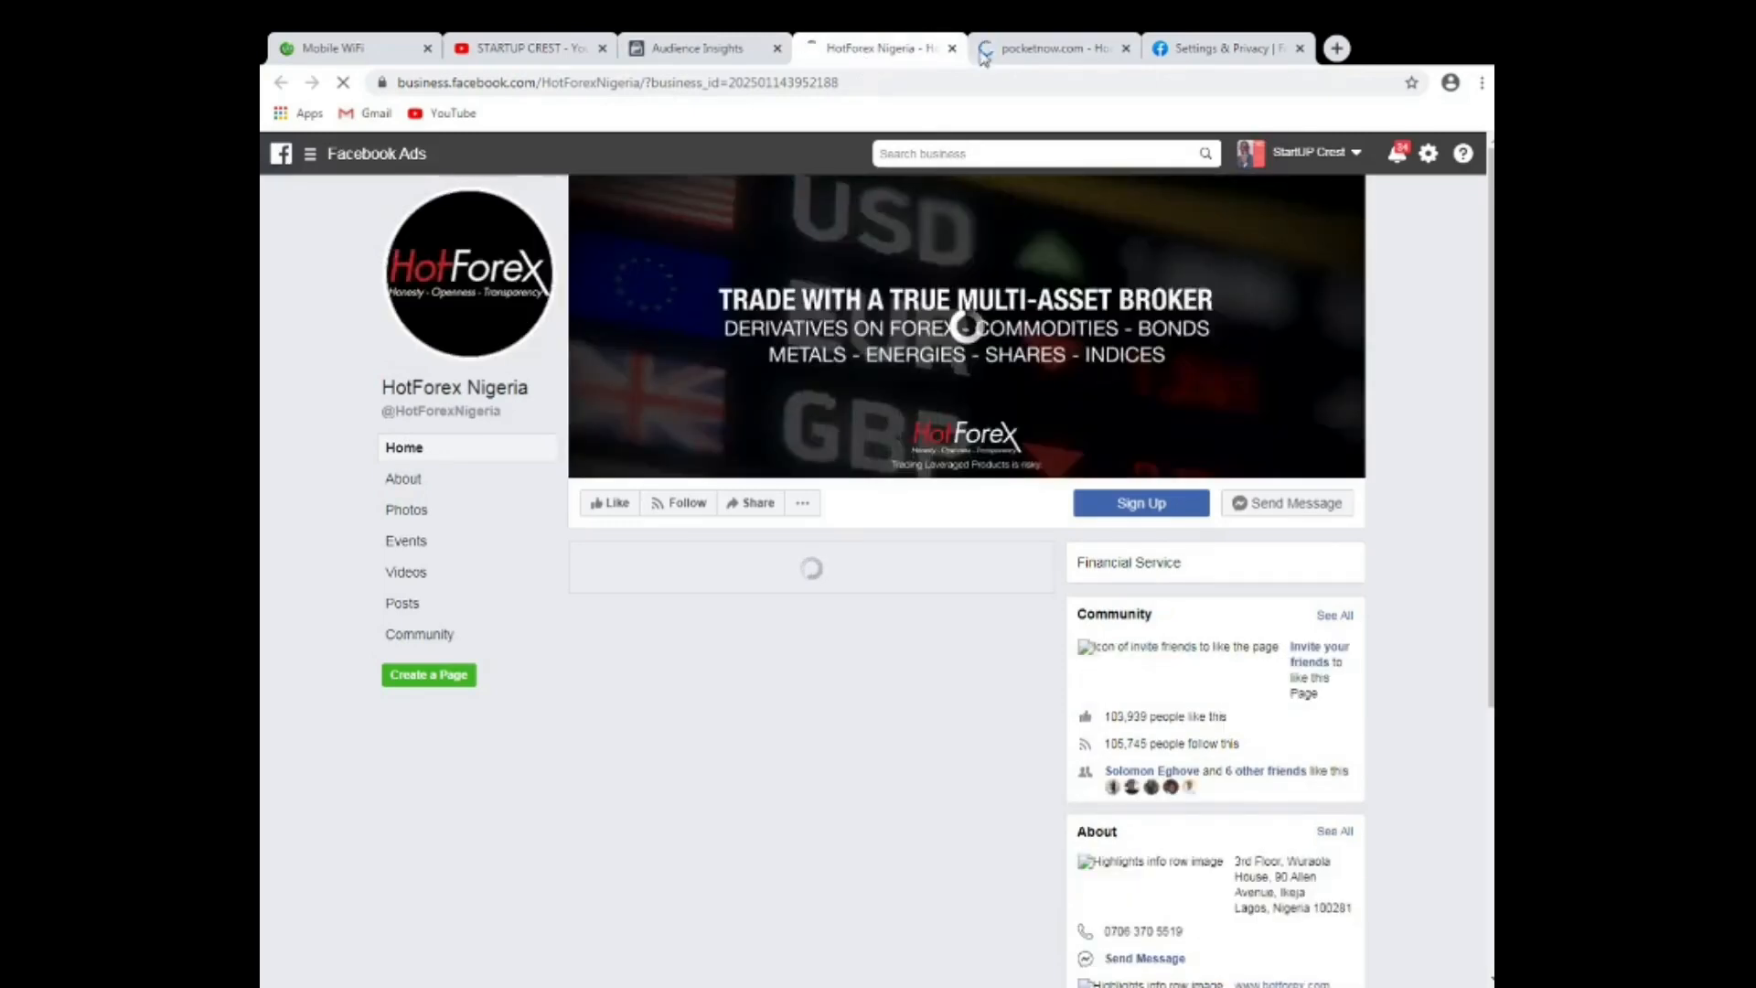
click(1052, 49)
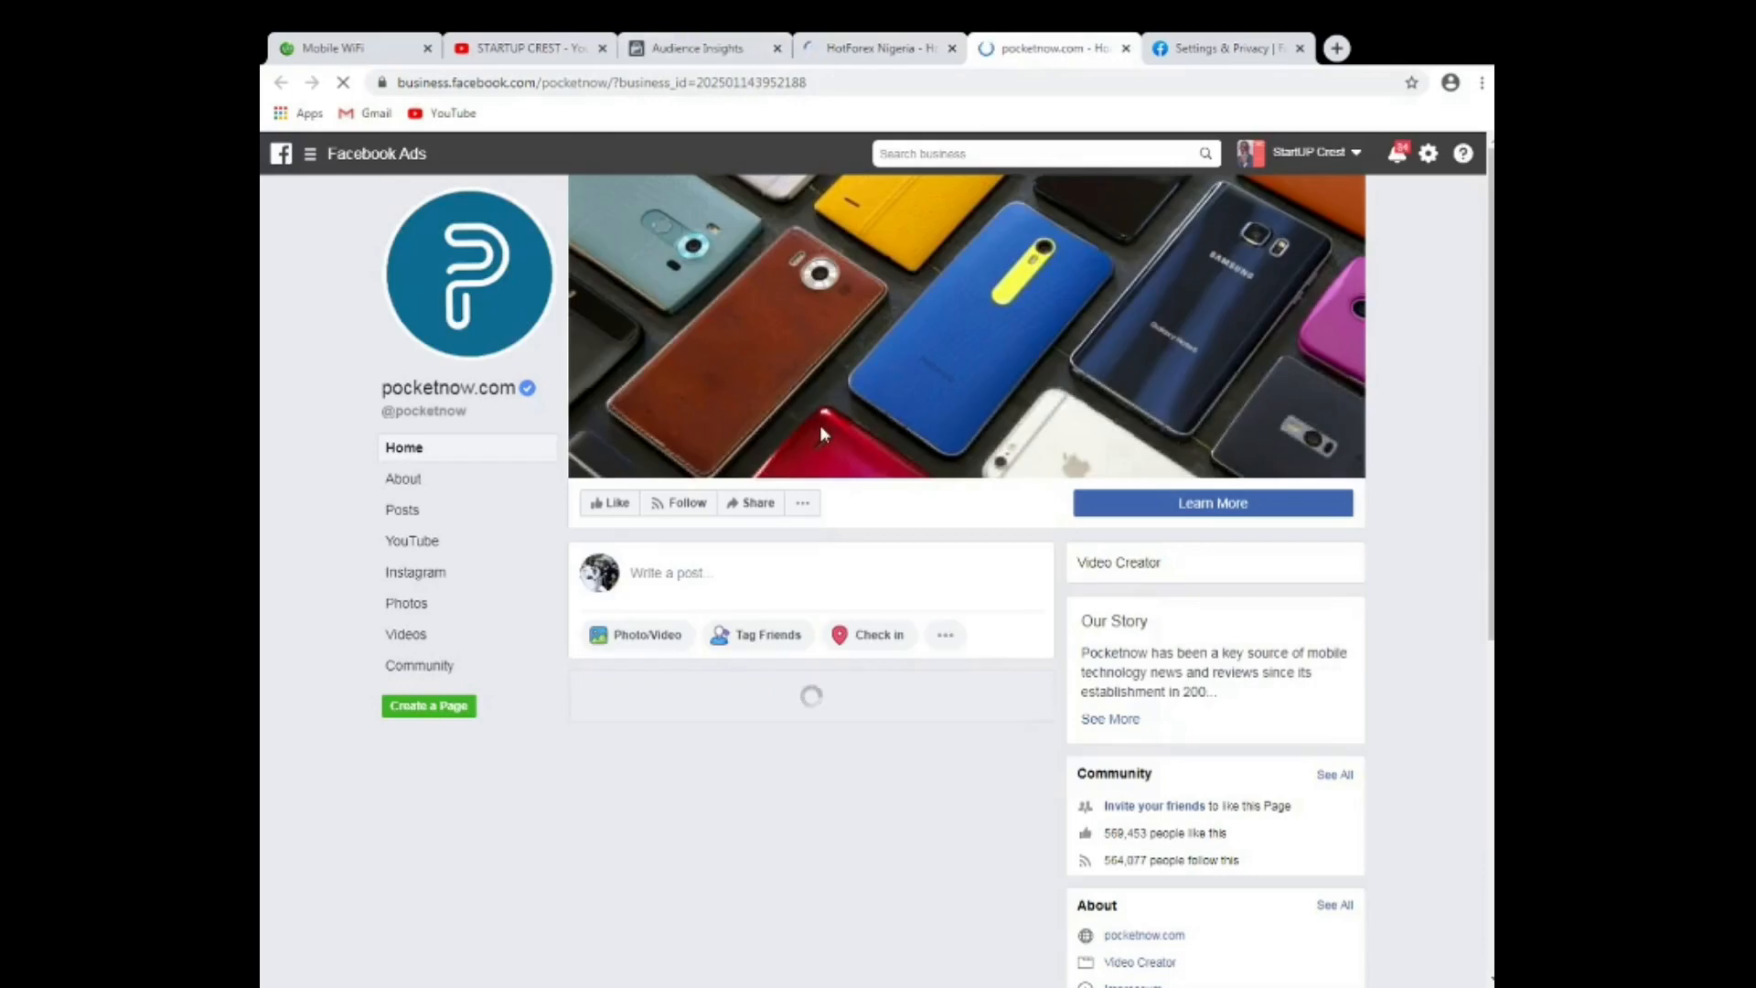
scroll(809, 553, down, 5)
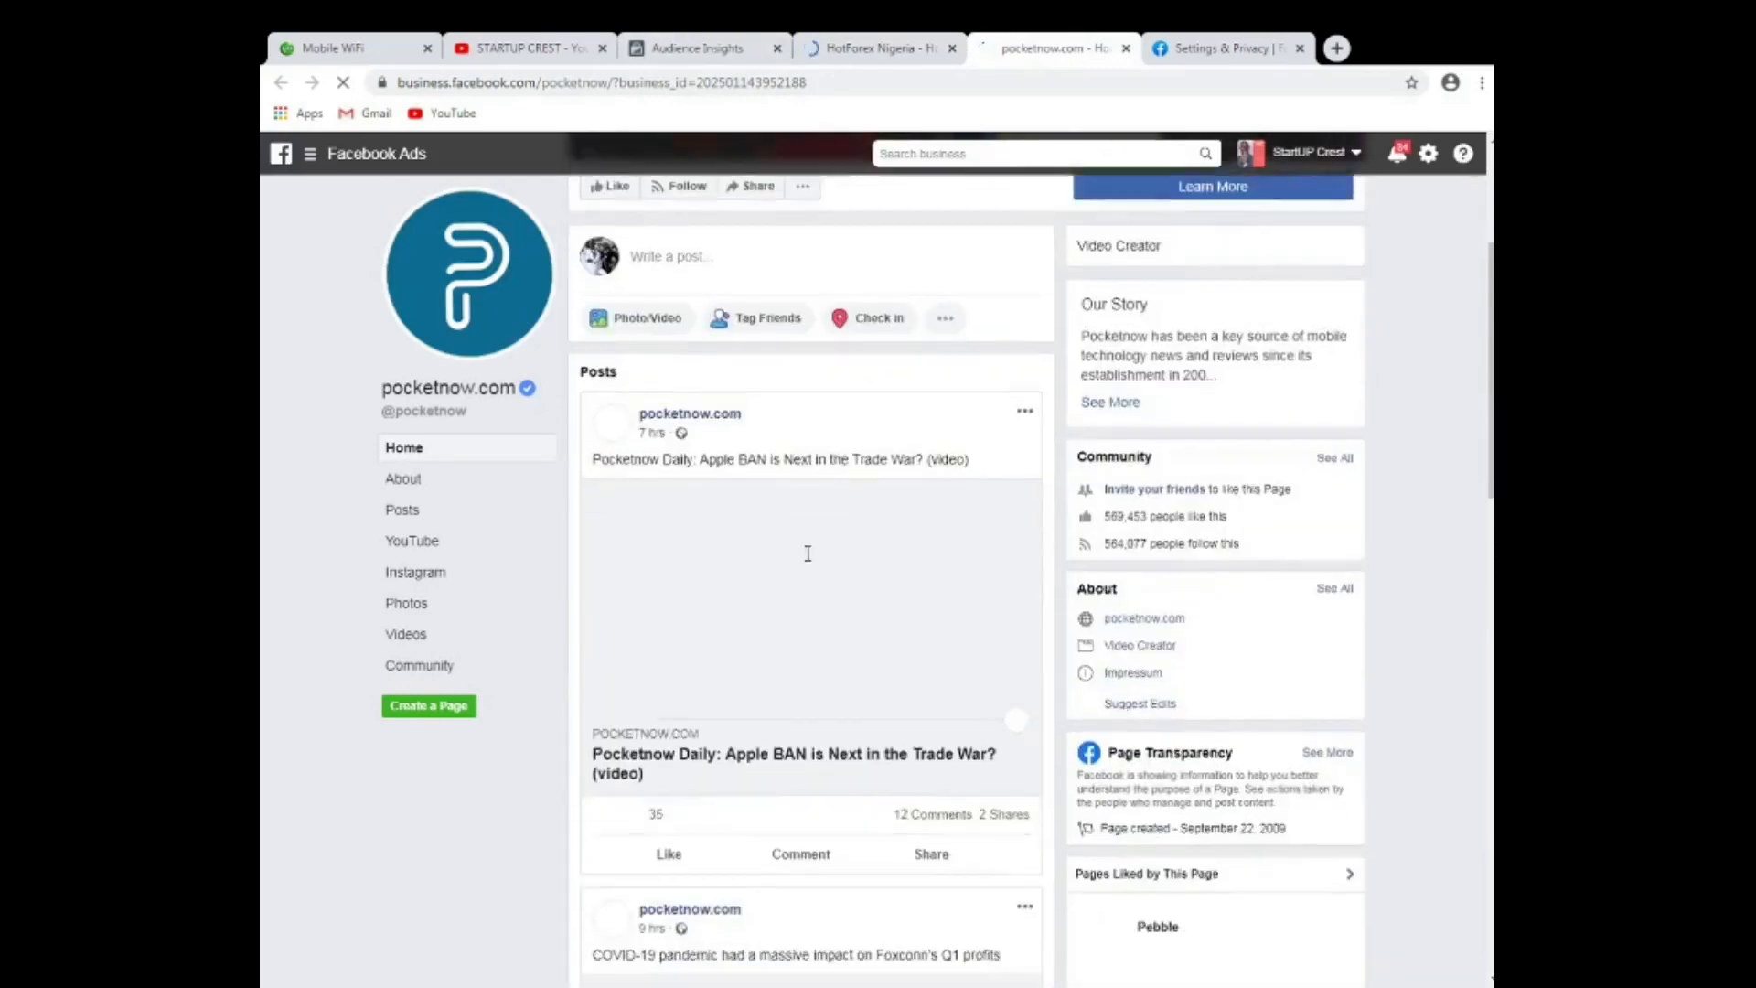
scroll(912, 564, down, 8)
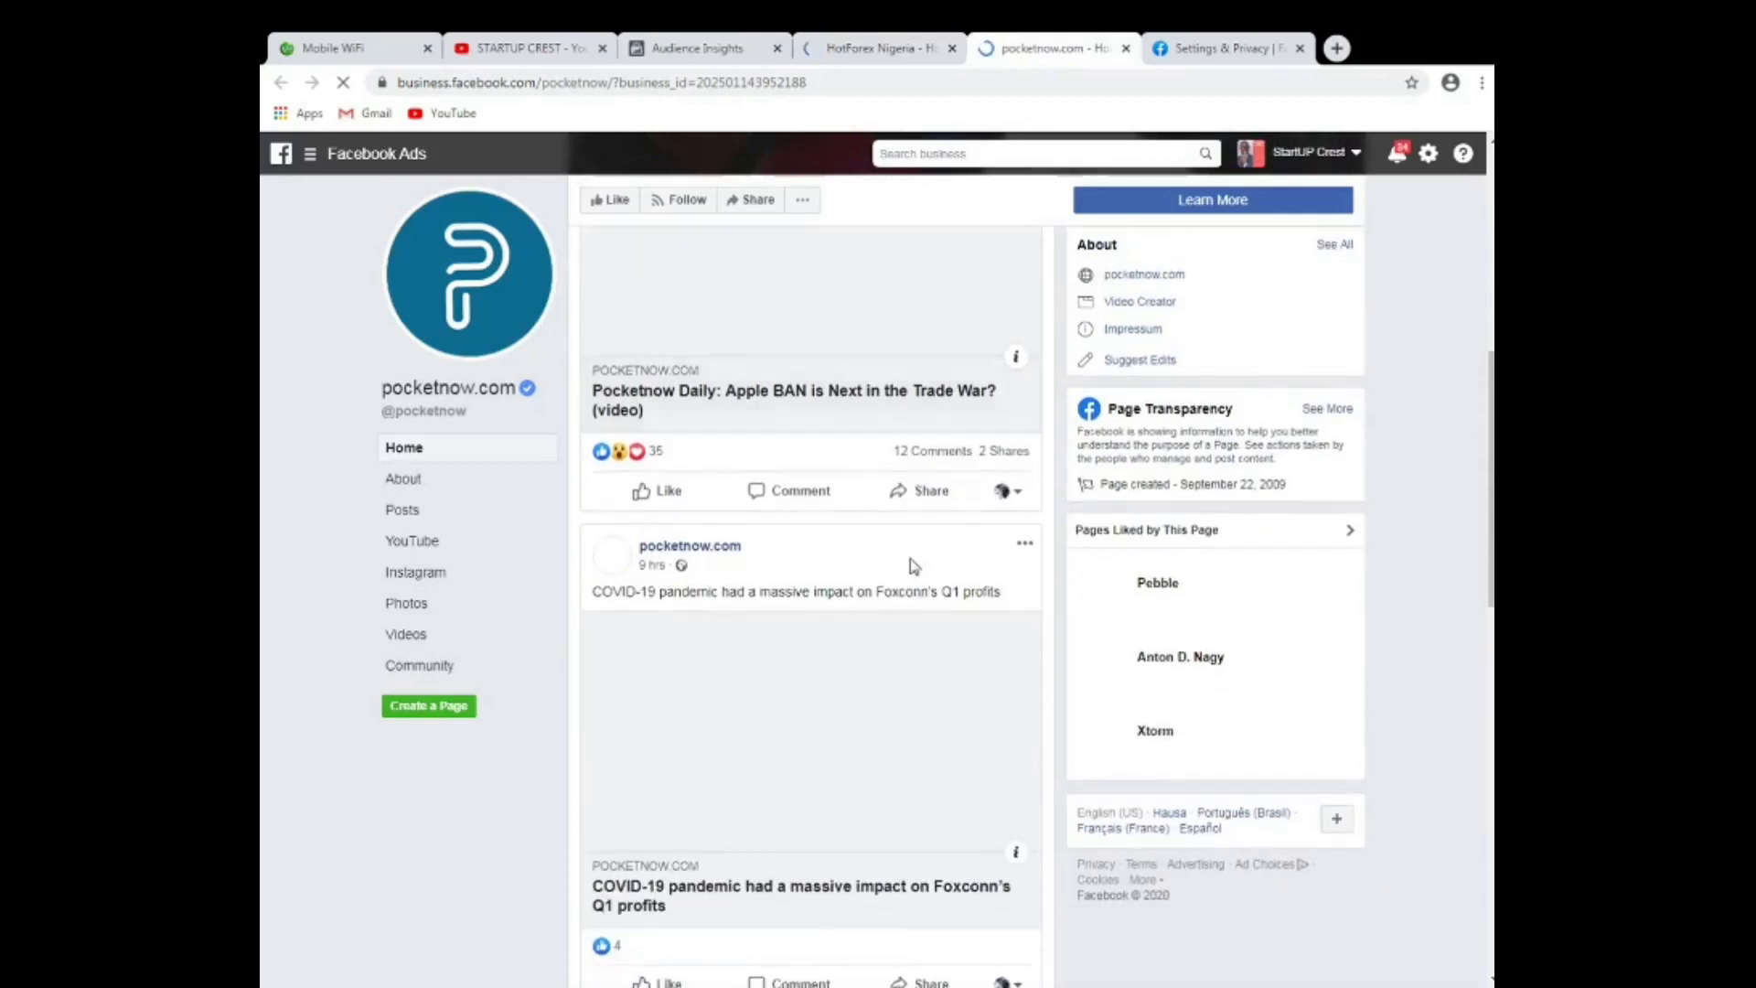
scroll(912, 569, down, 6)
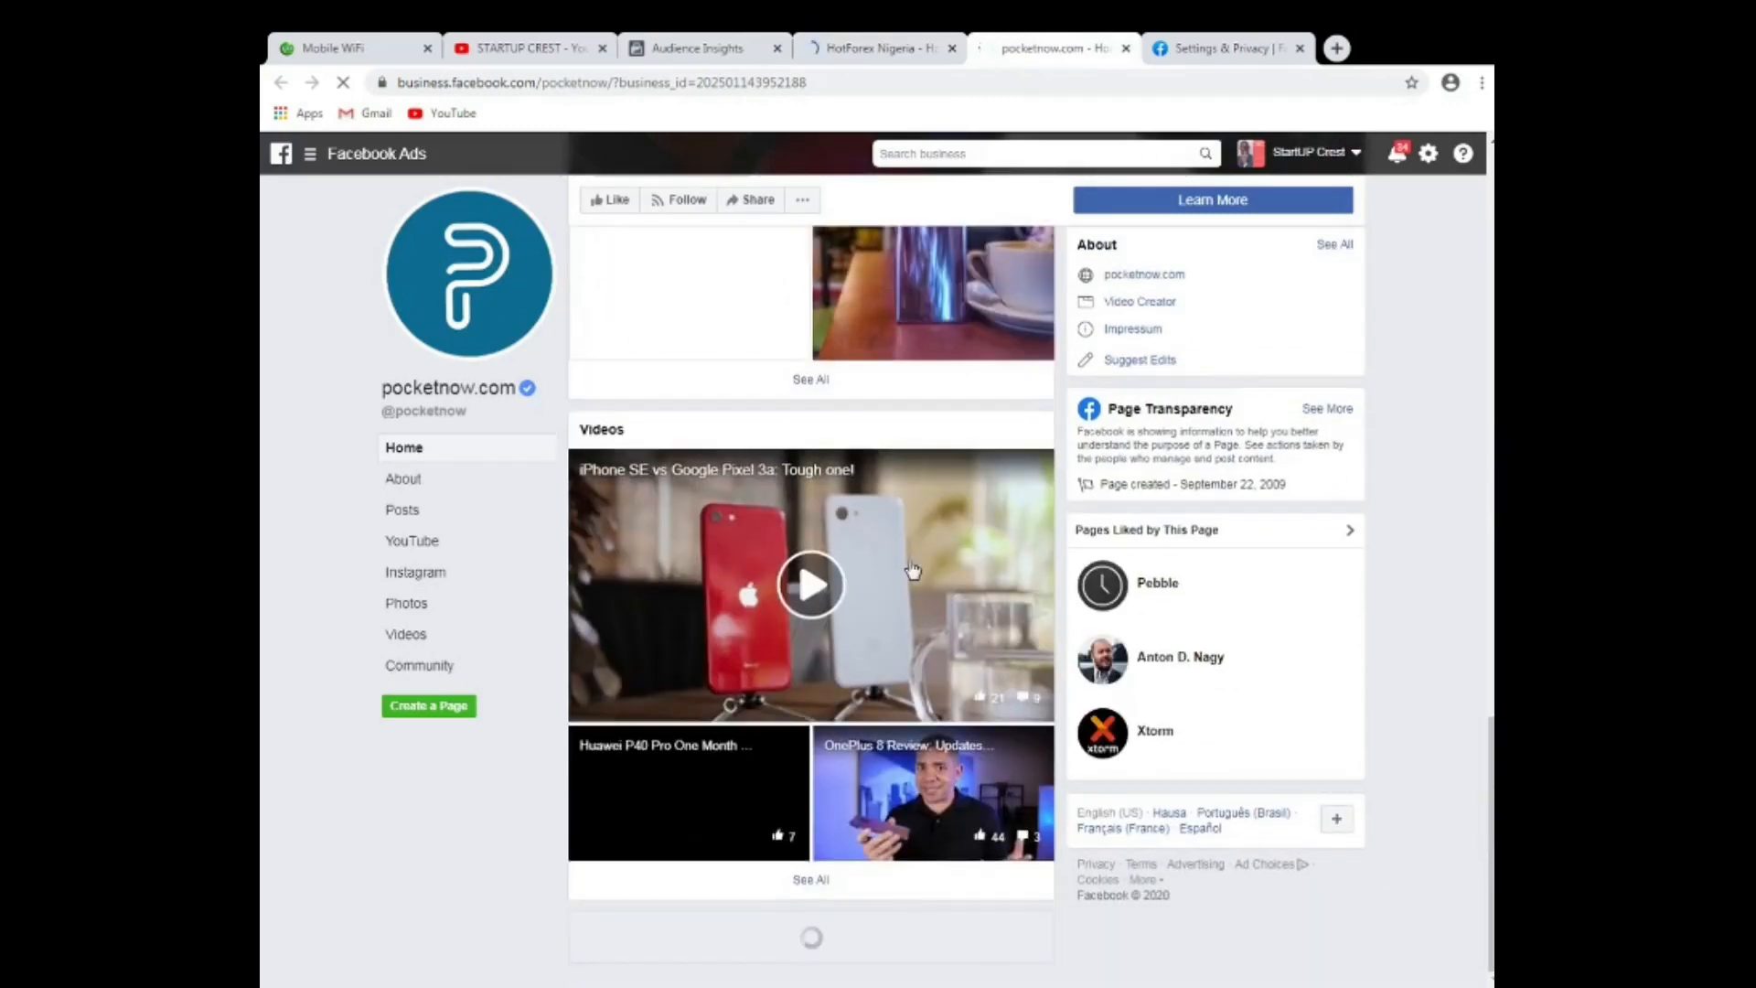
scroll(839, 455, up, 12)
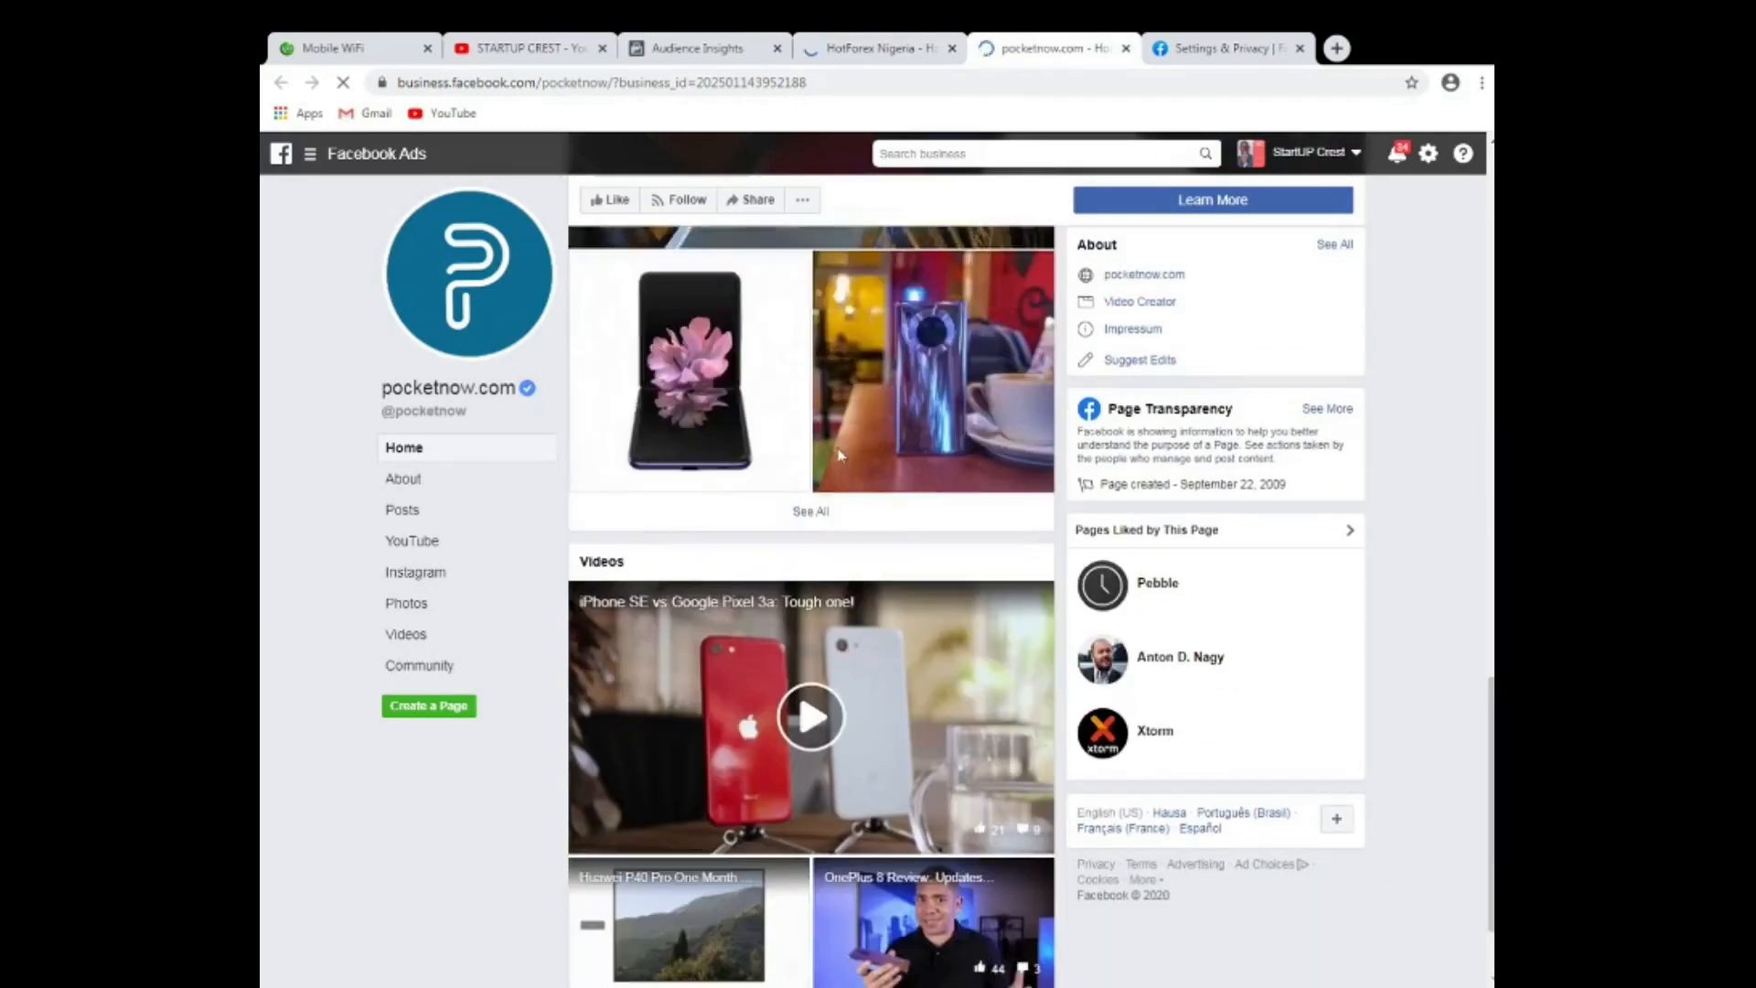
scroll(838, 455, up, 3)
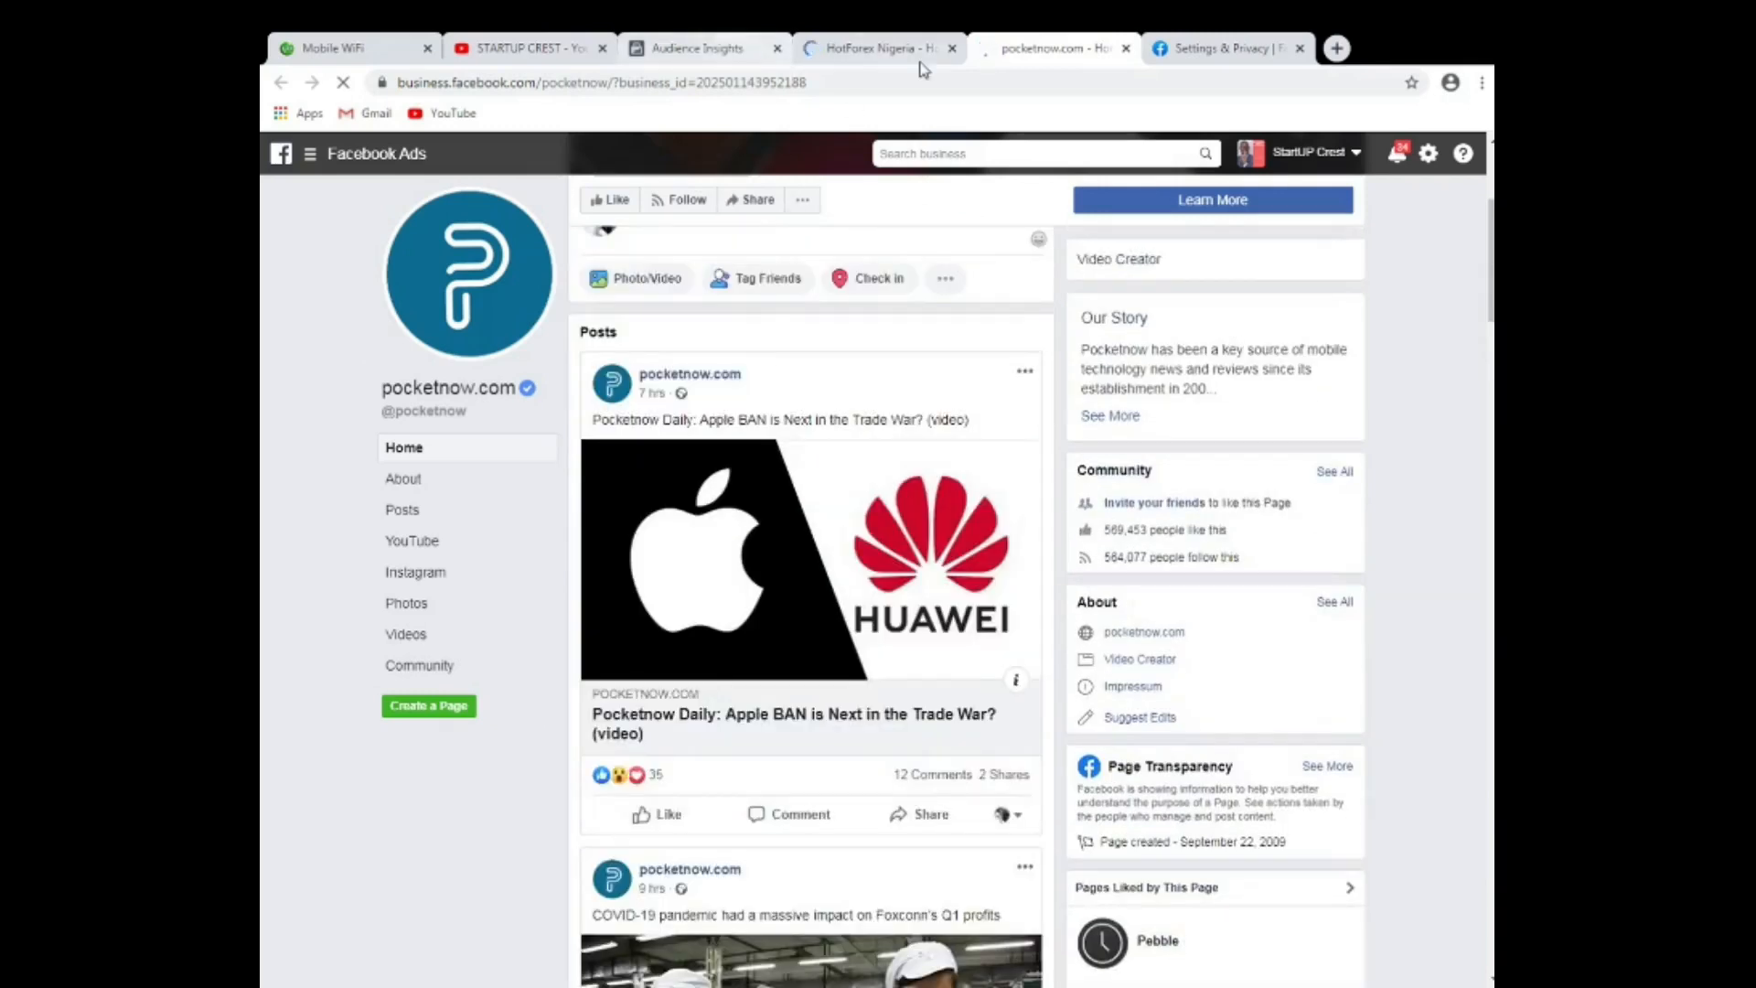
click(892, 48)
Return to Audience Insights, sort the Location insights' Top Cities by Selected Audience and inspect the leading cities.
click(718, 56)
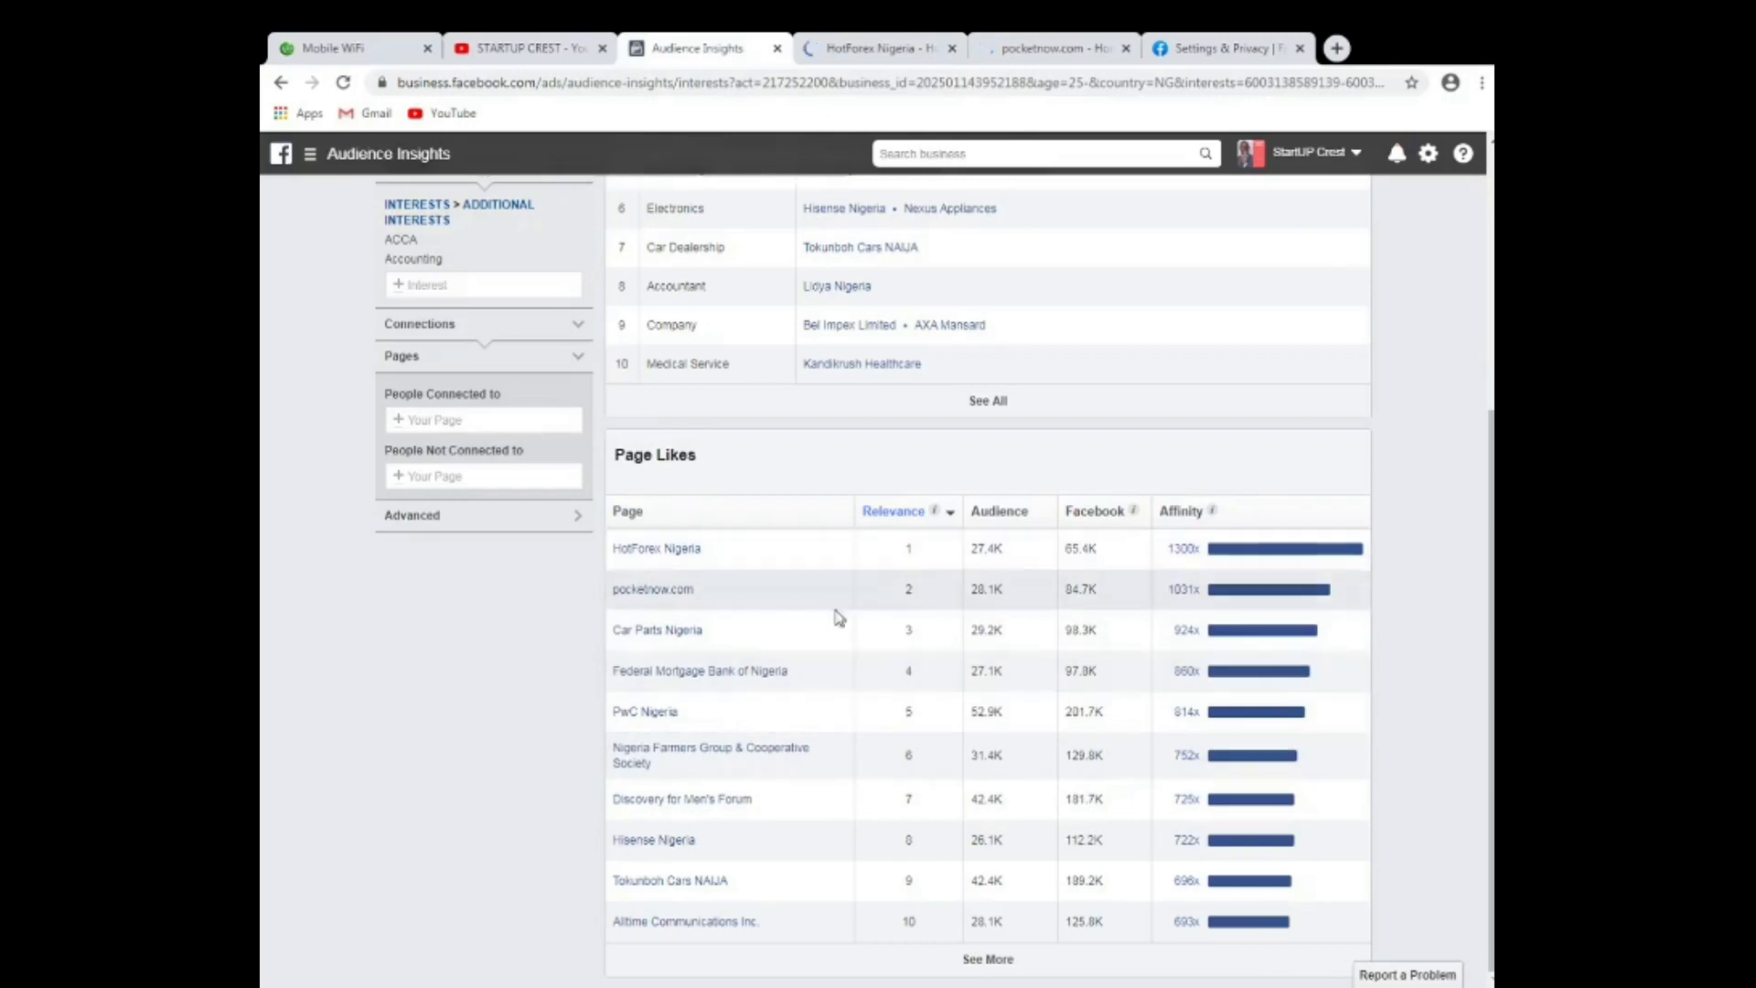
scroll(792, 624, up, 4)
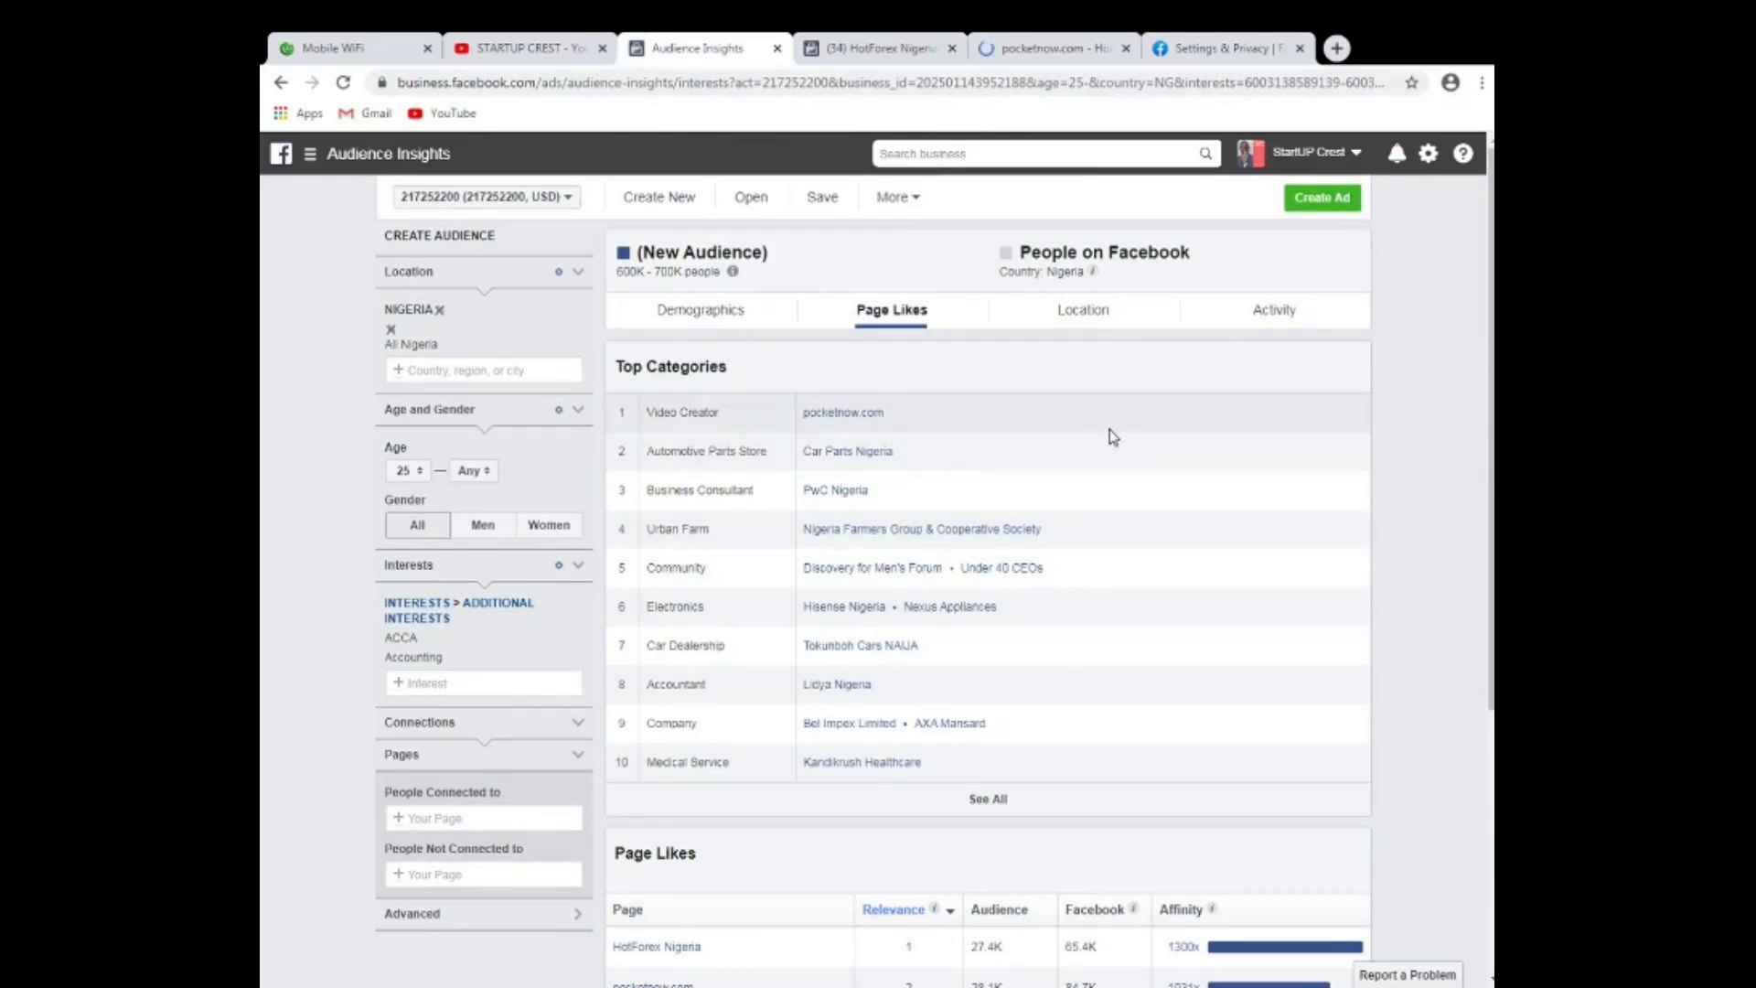
click(1096, 313)
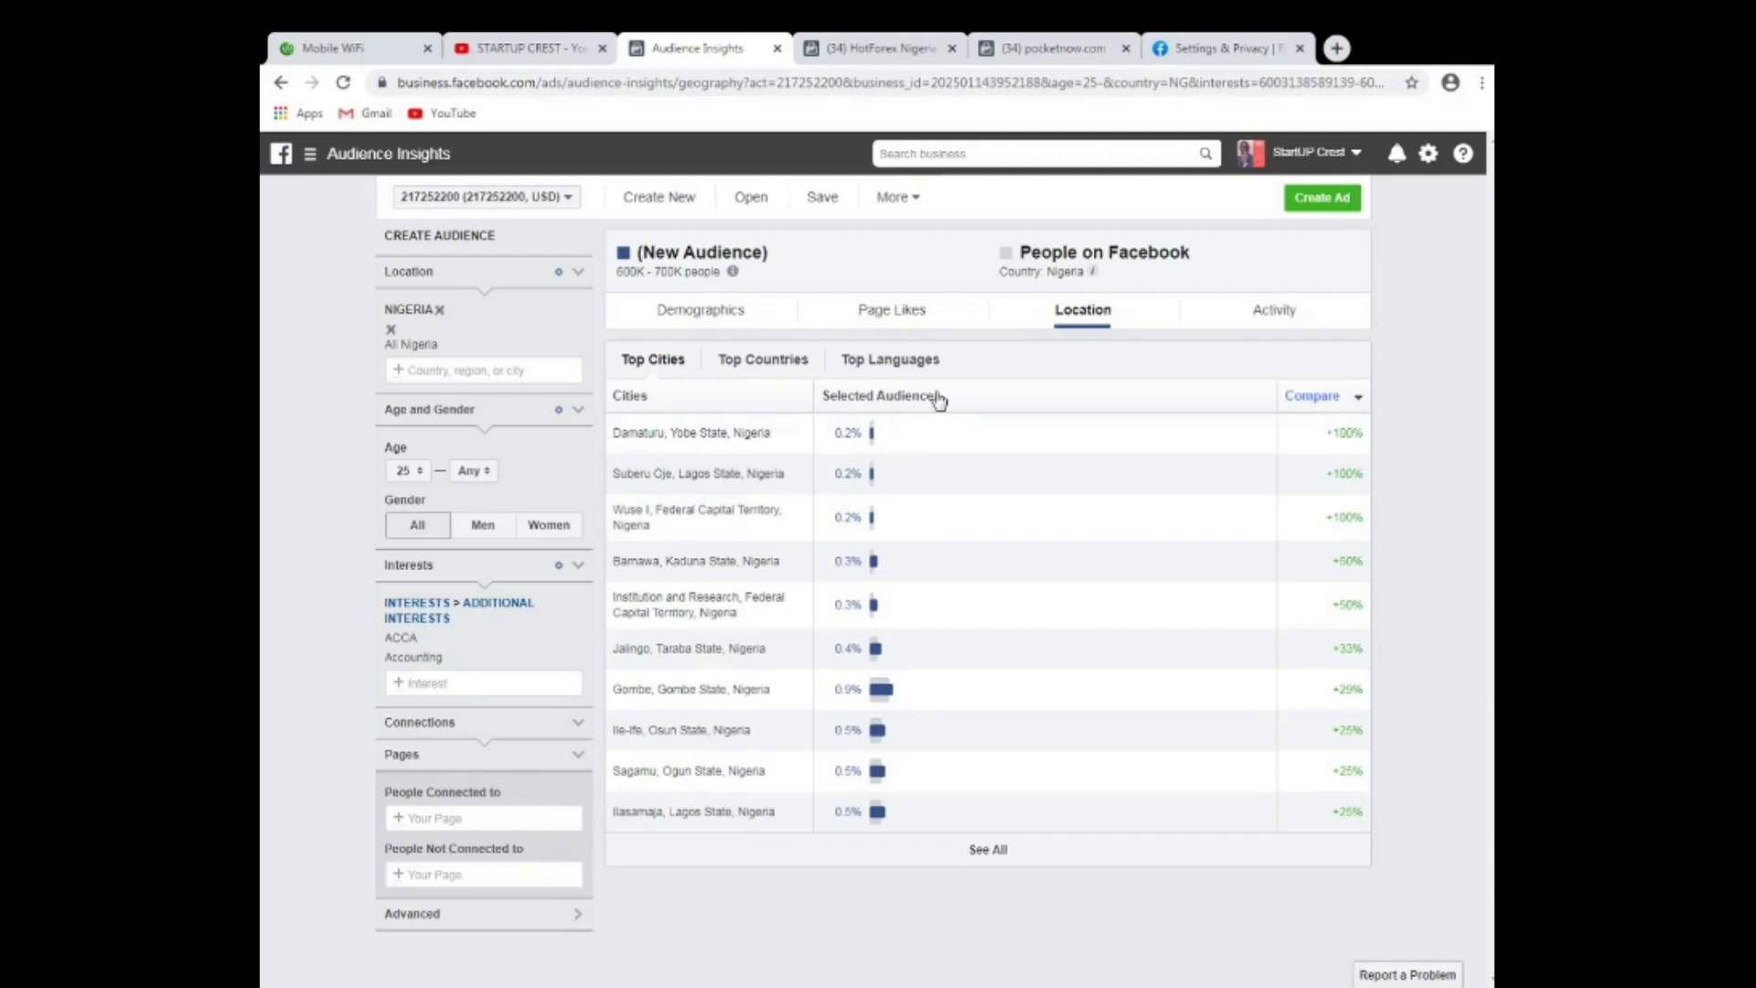
click(940, 400)
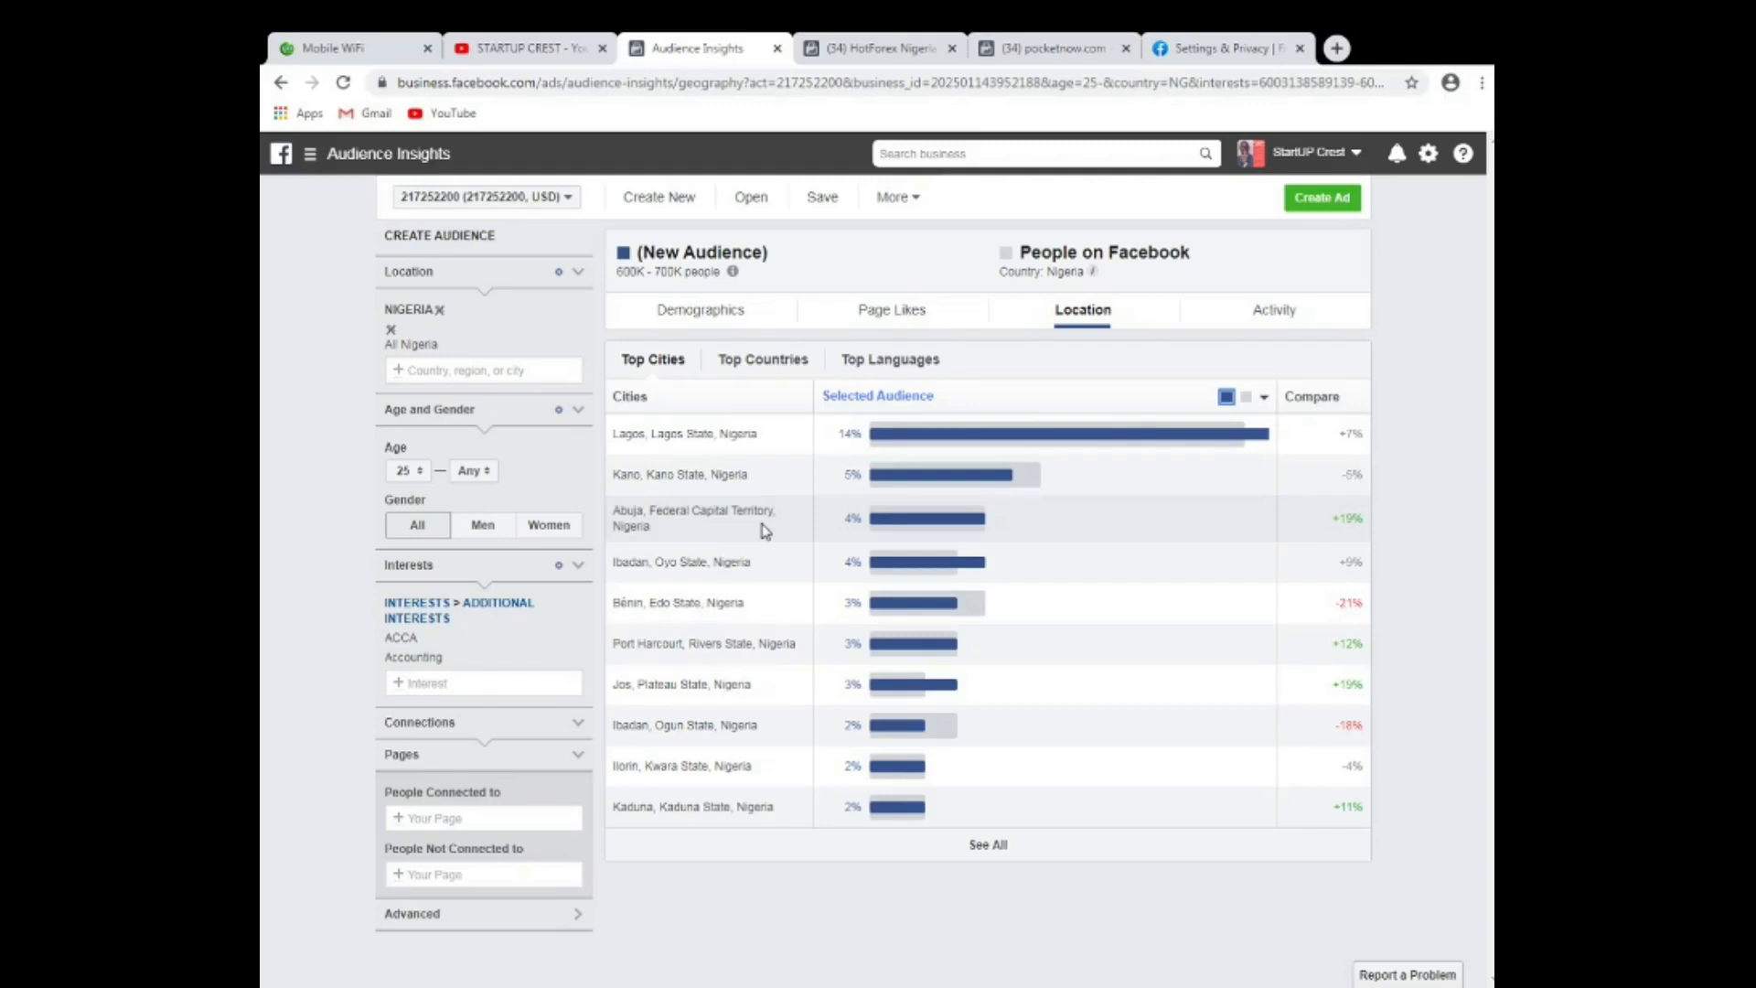
mouse_move(921, 453)
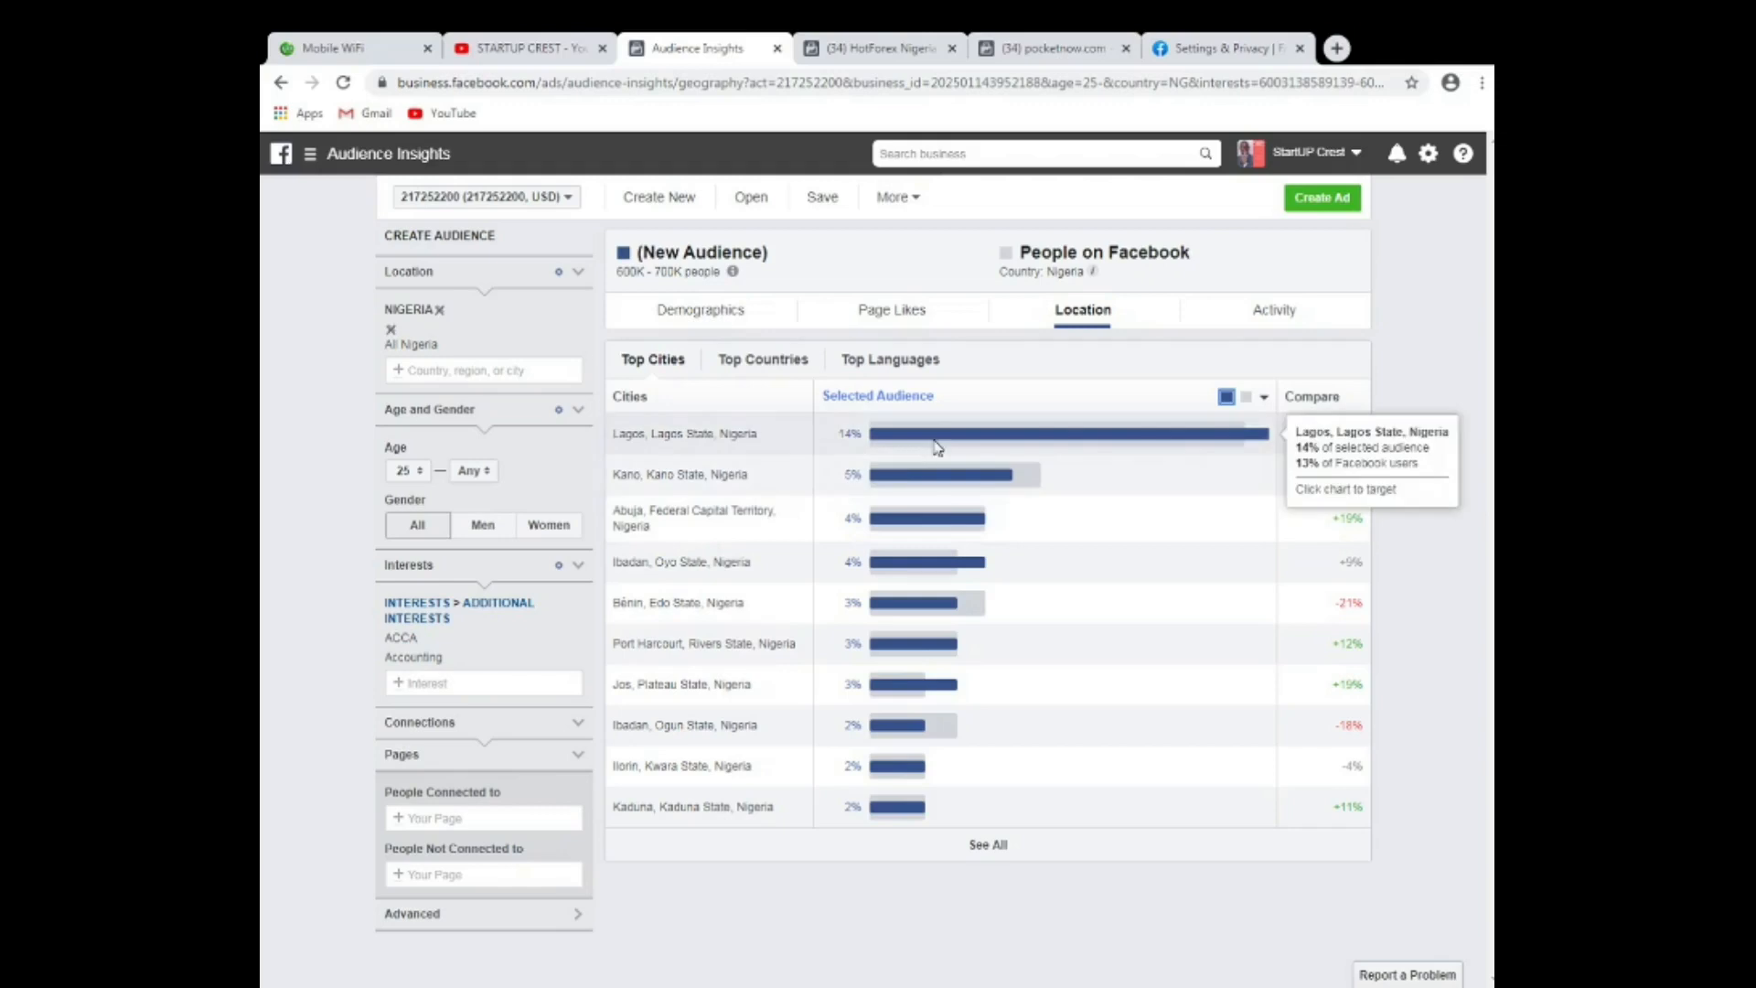
mouse_move(886, 703)
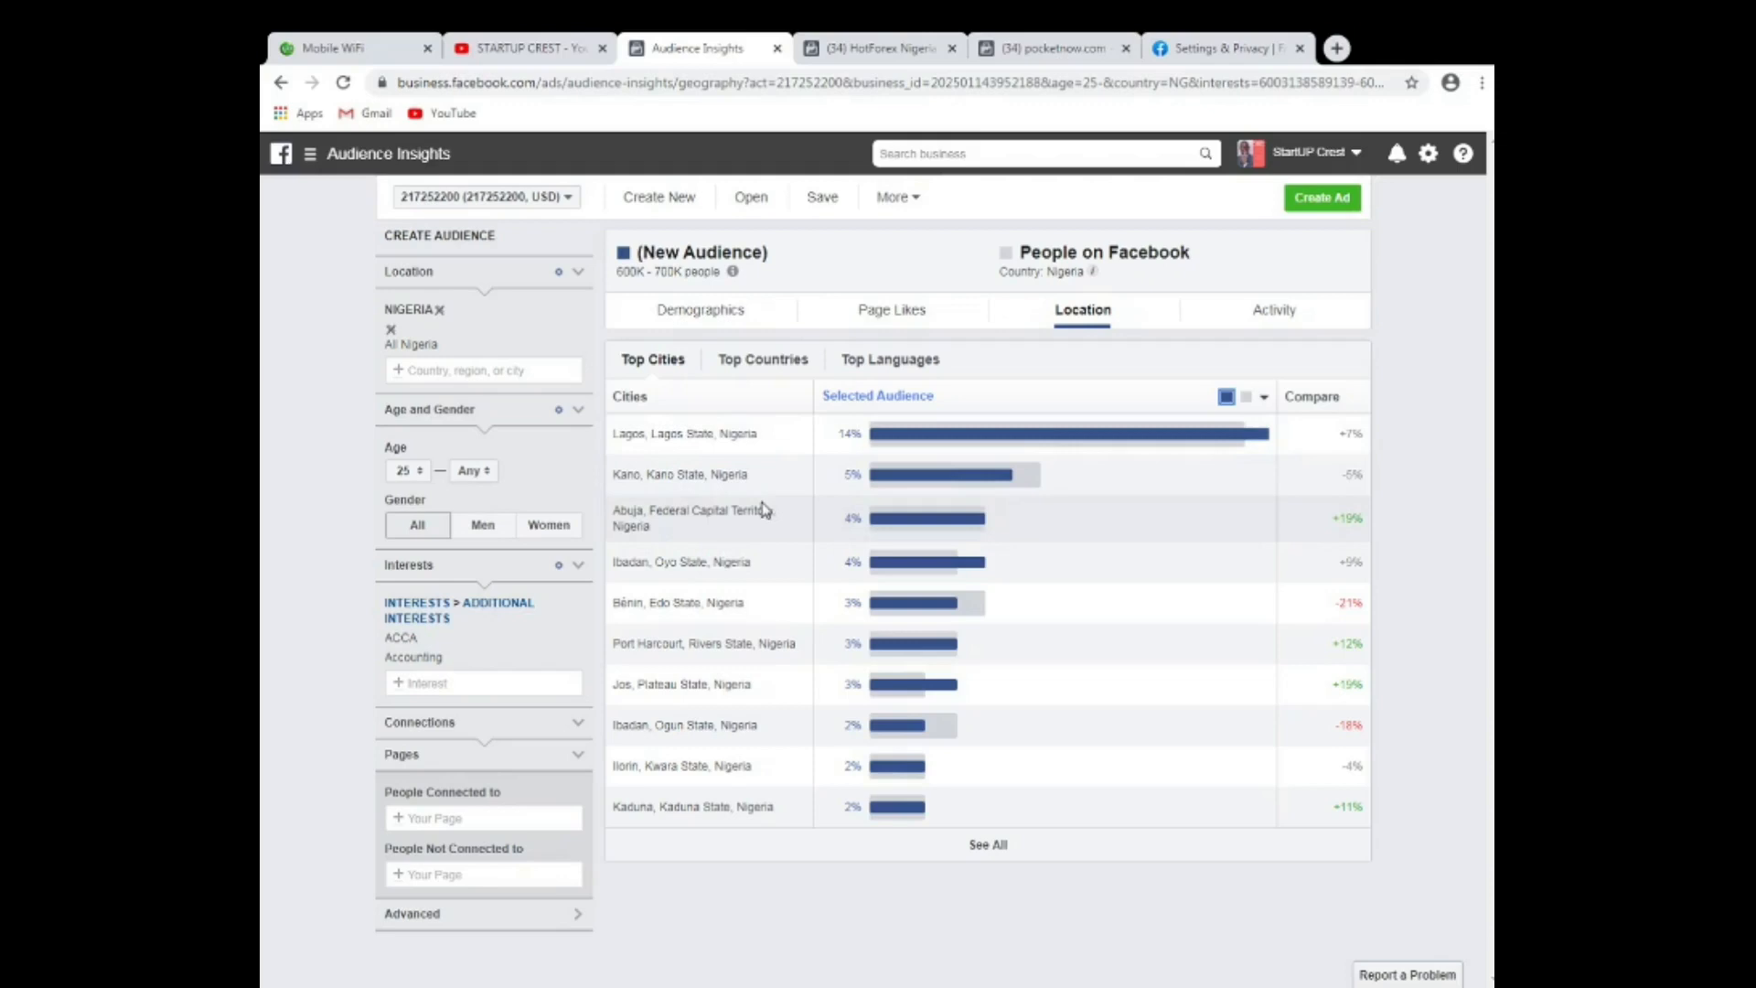
Check the Top Languages, Top Countries and Top Cities views in the audience's Location insights.
click(899, 364)
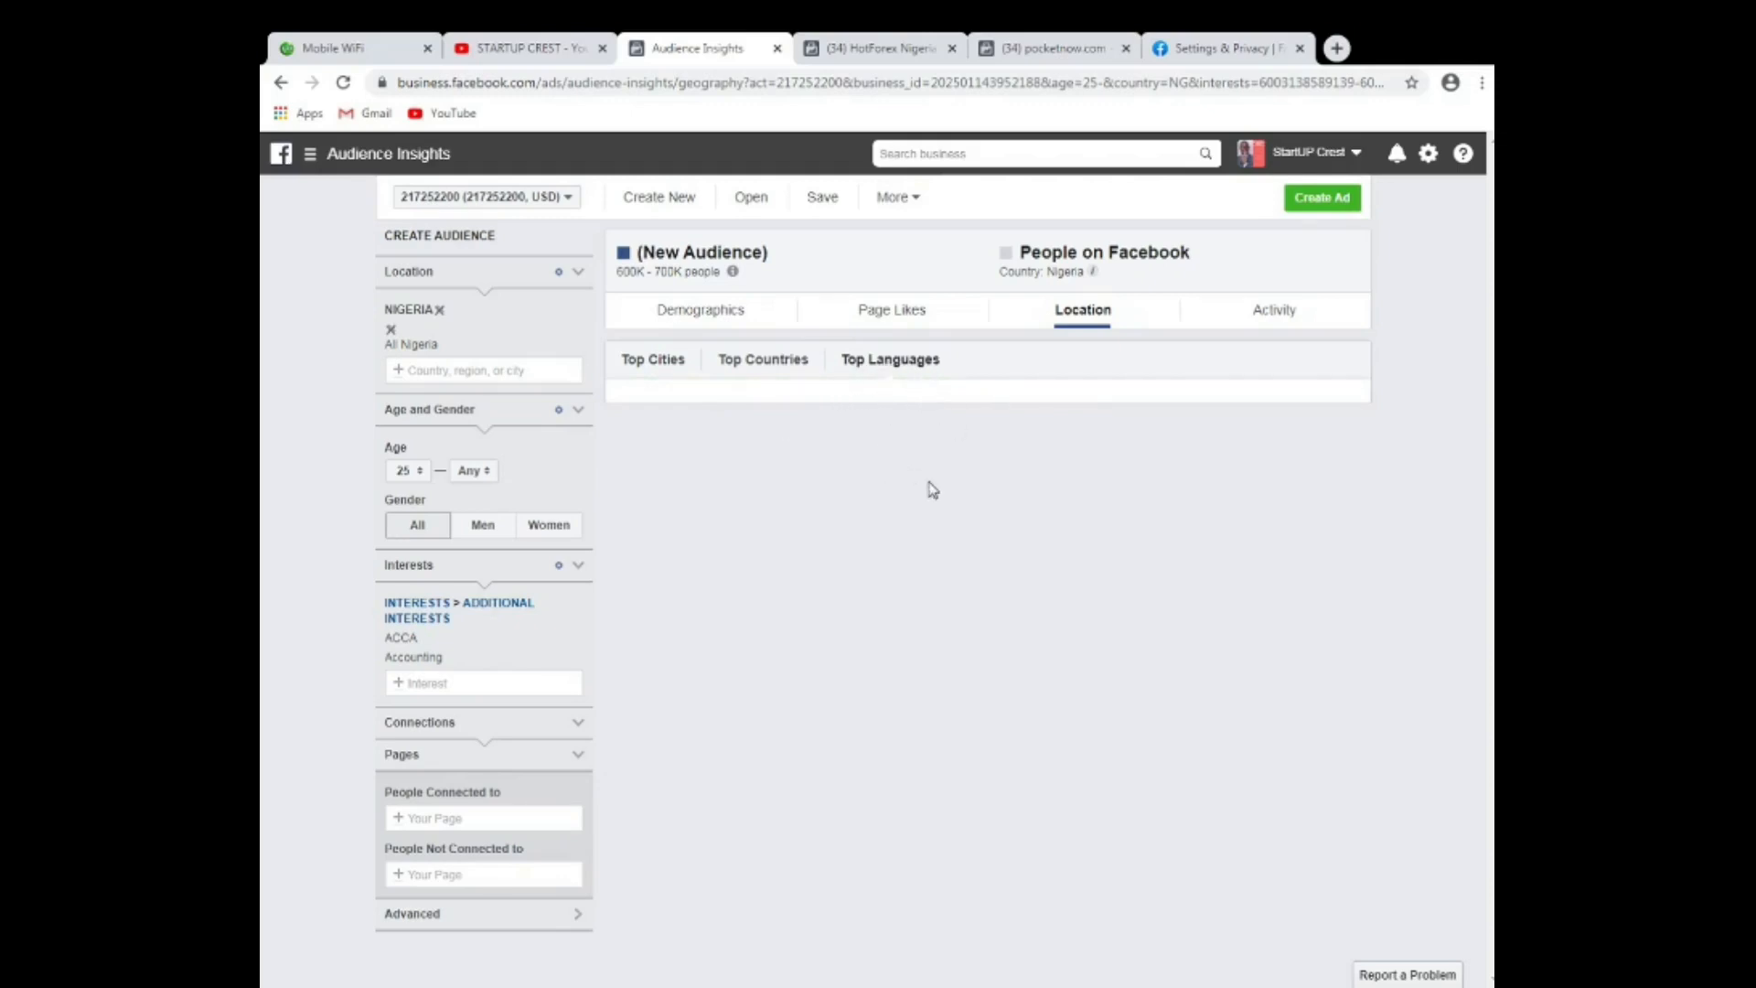
click(791, 369)
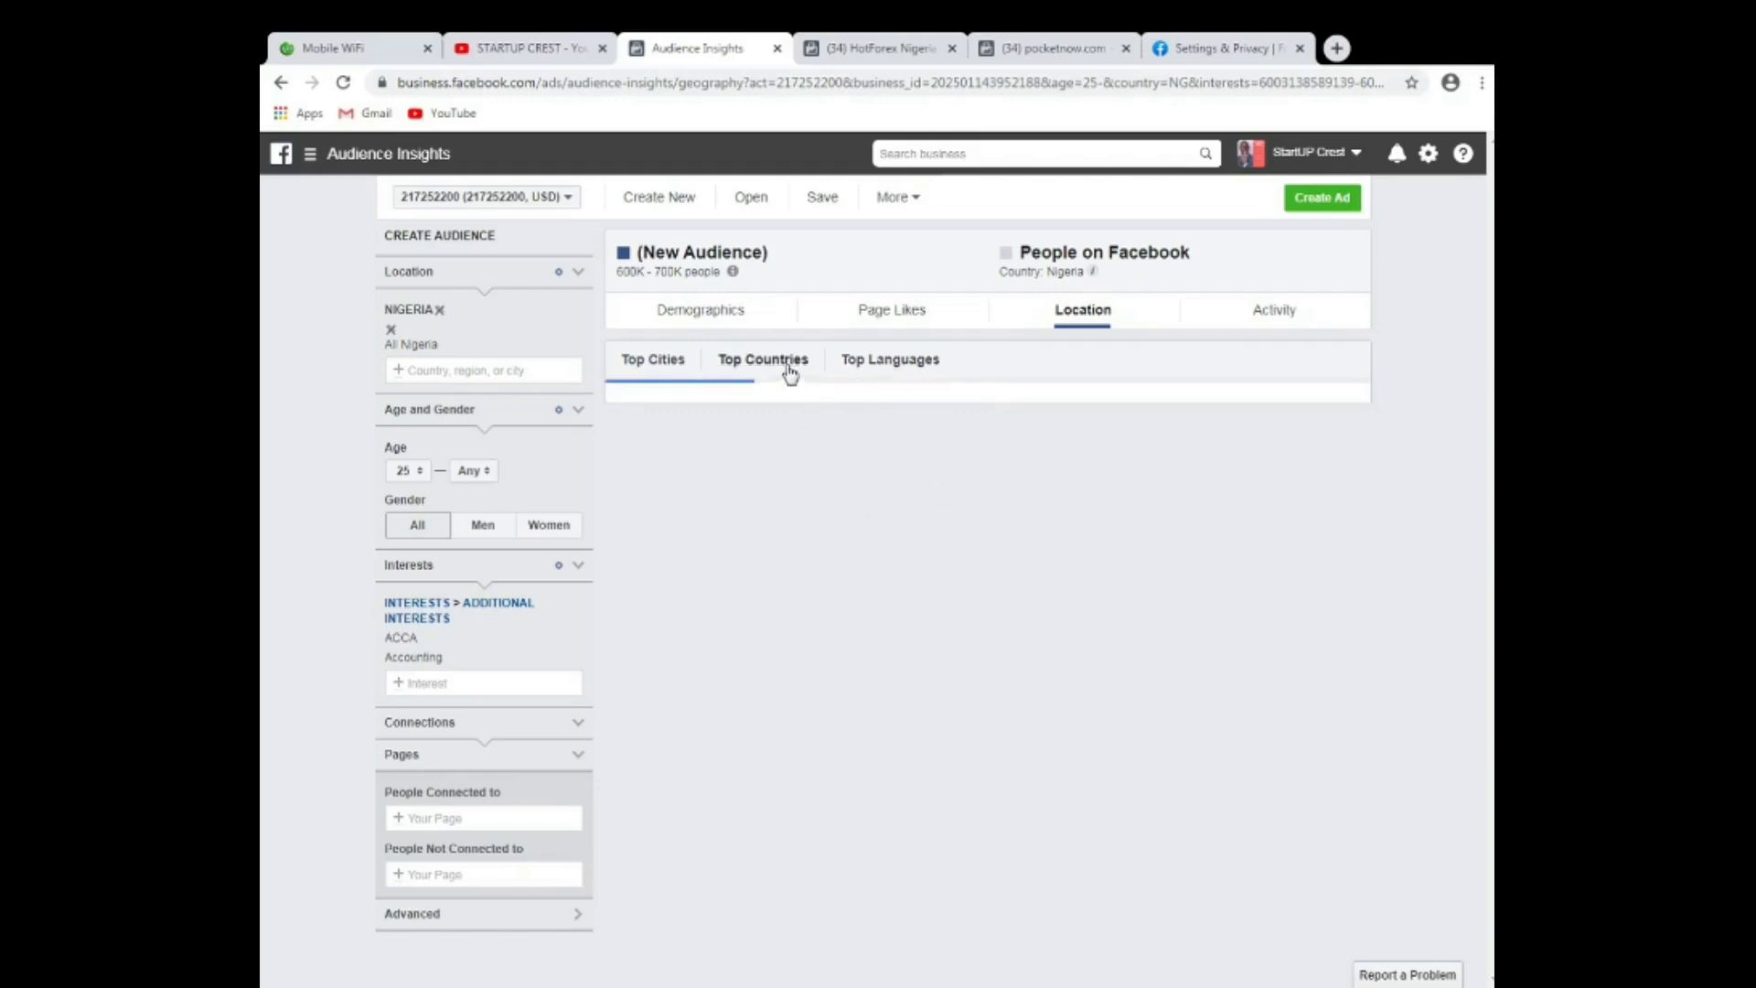
click(666, 366)
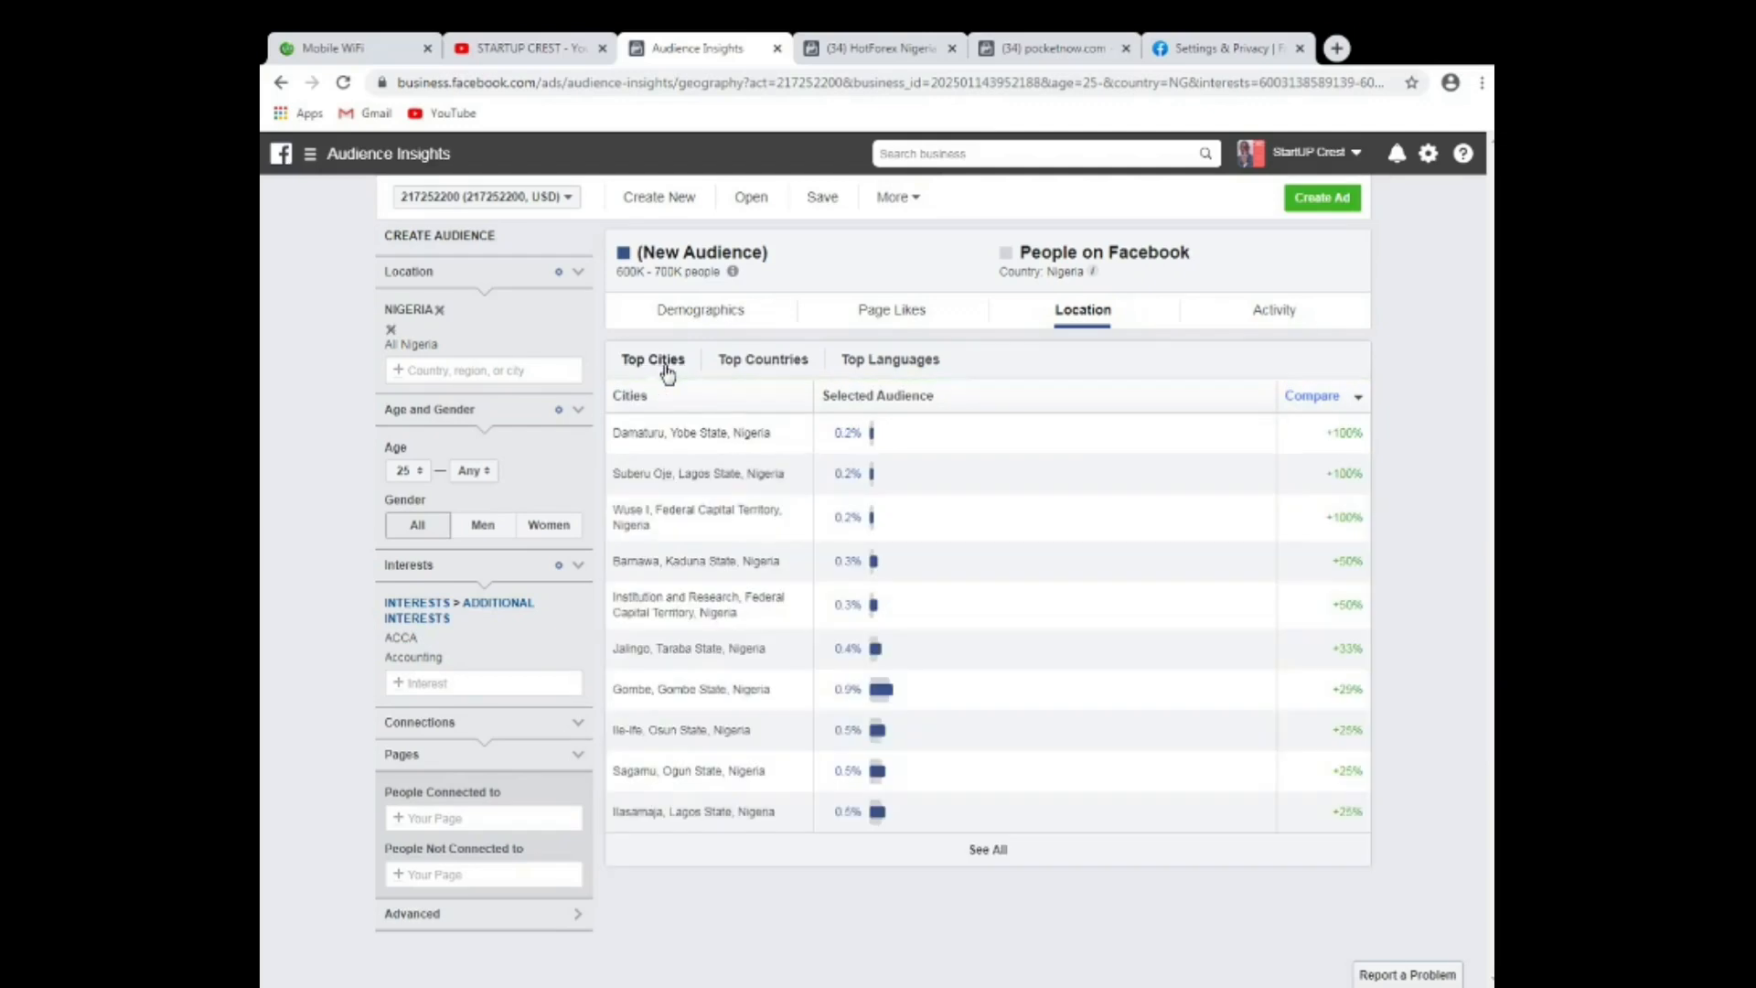
click(874, 366)
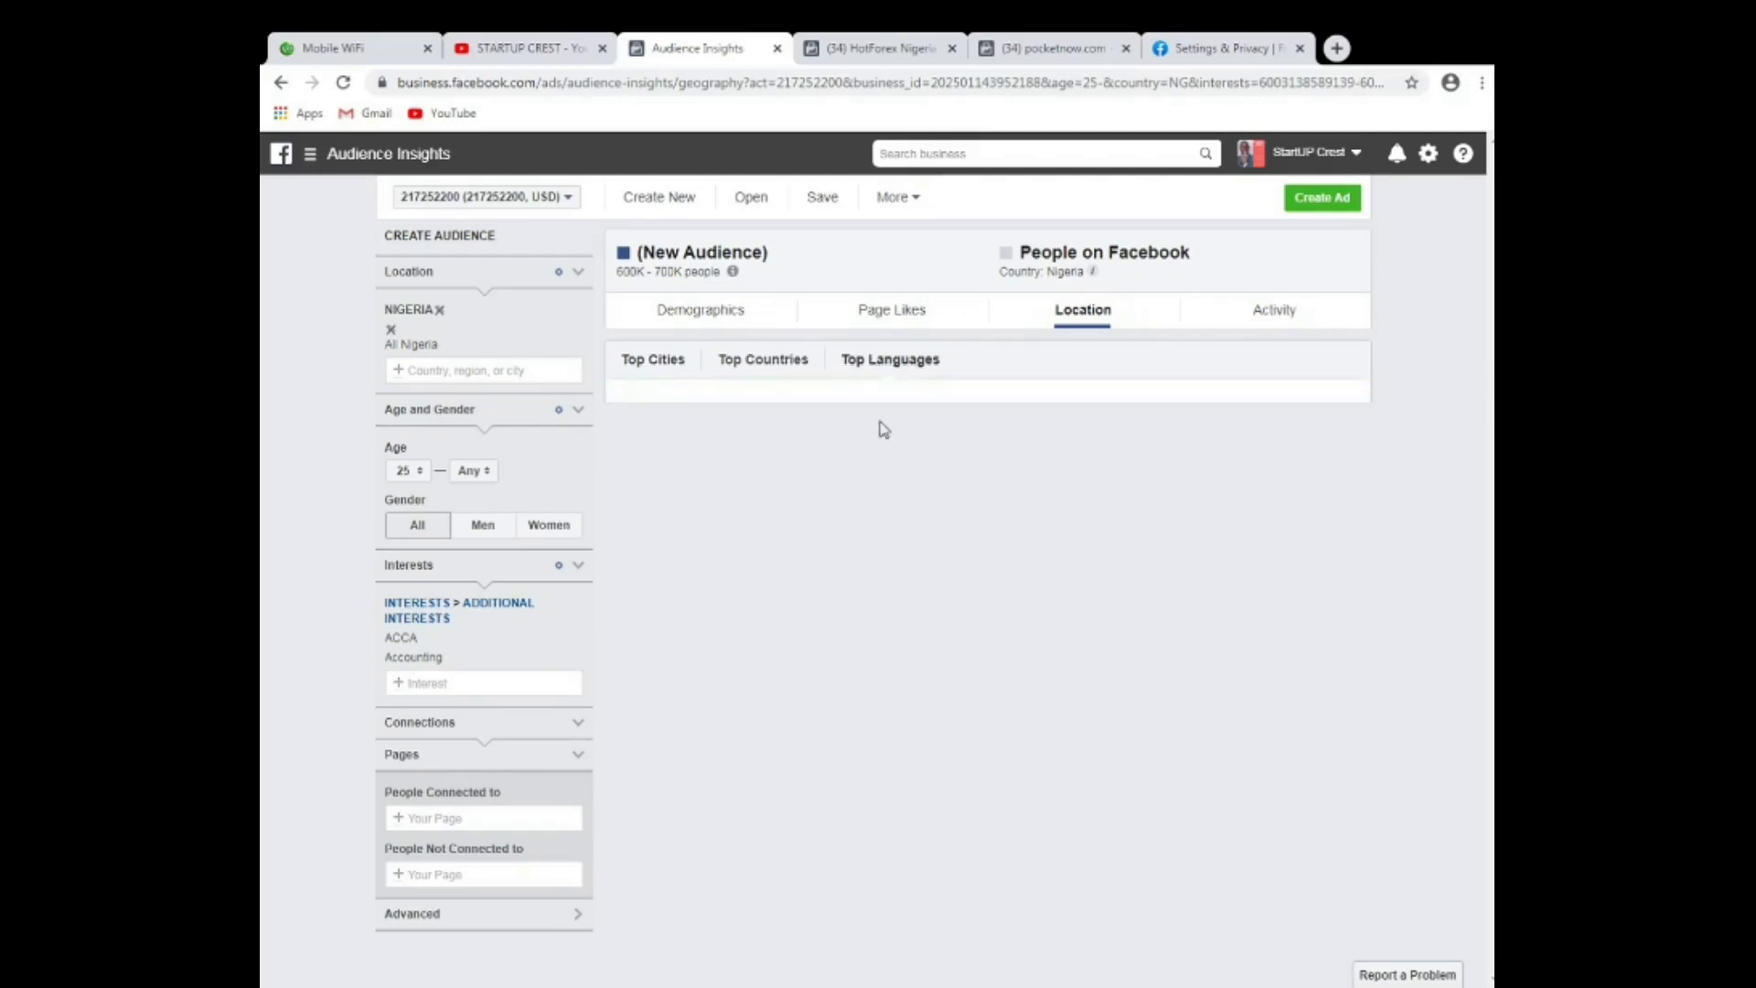
click(772, 370)
click(677, 366)
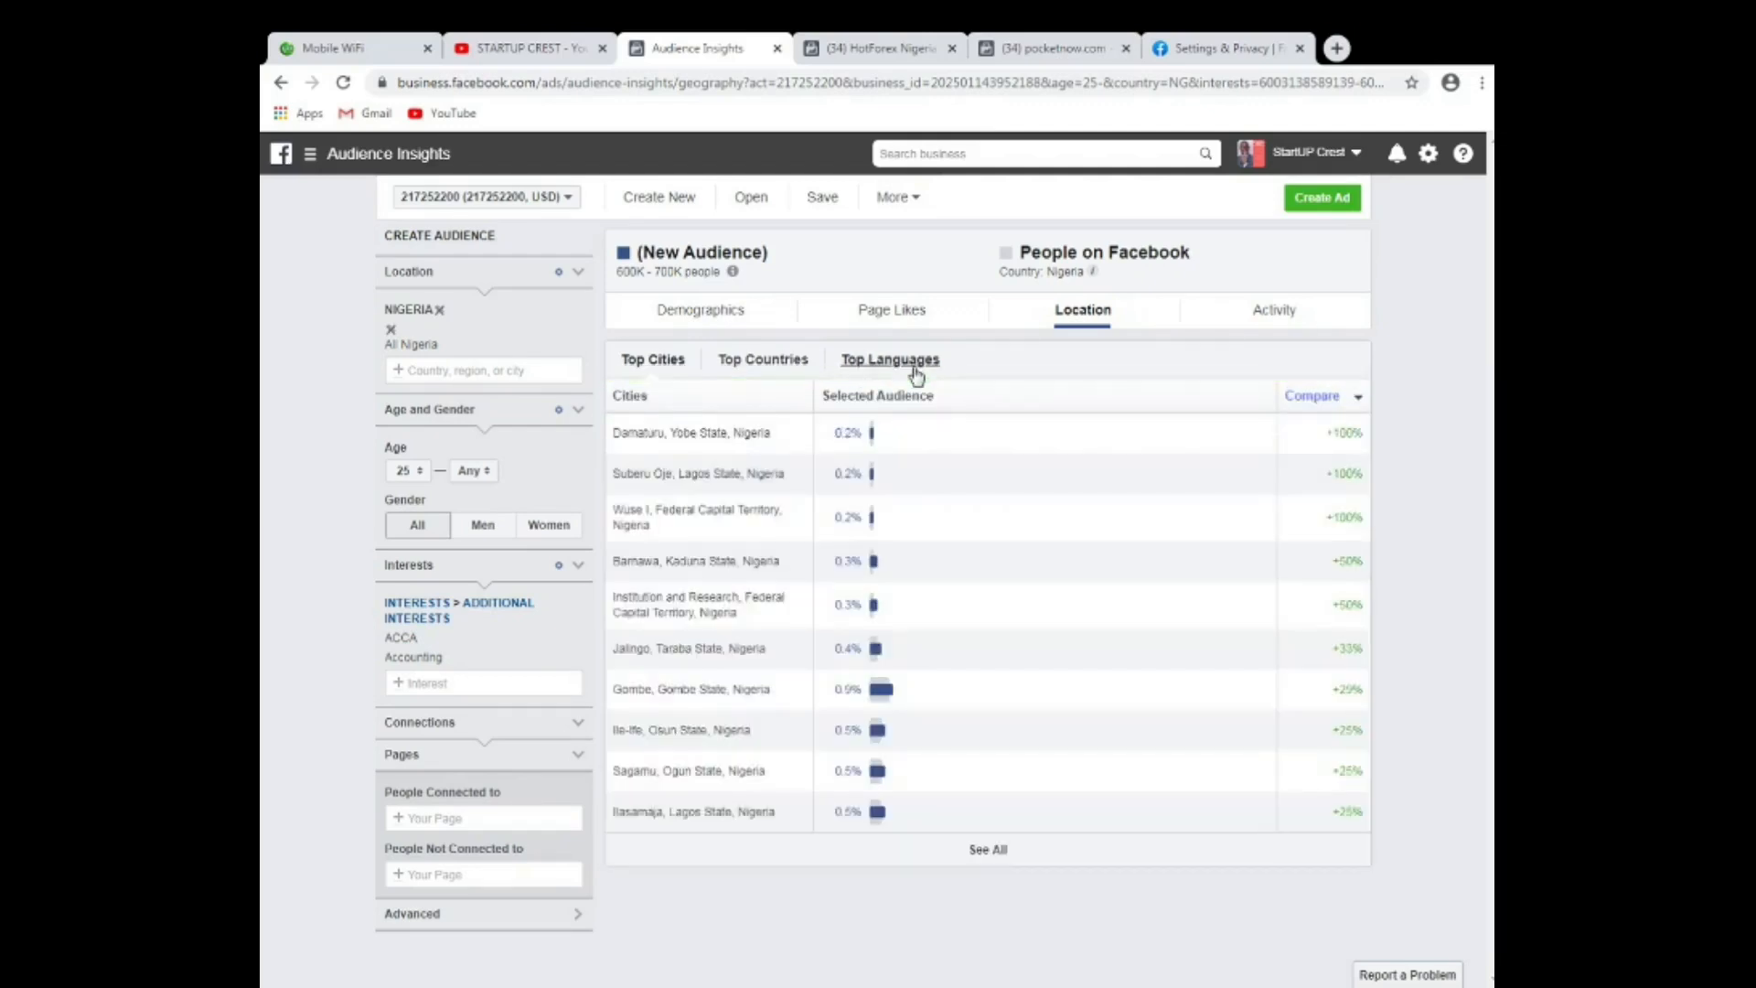
click(914, 366)
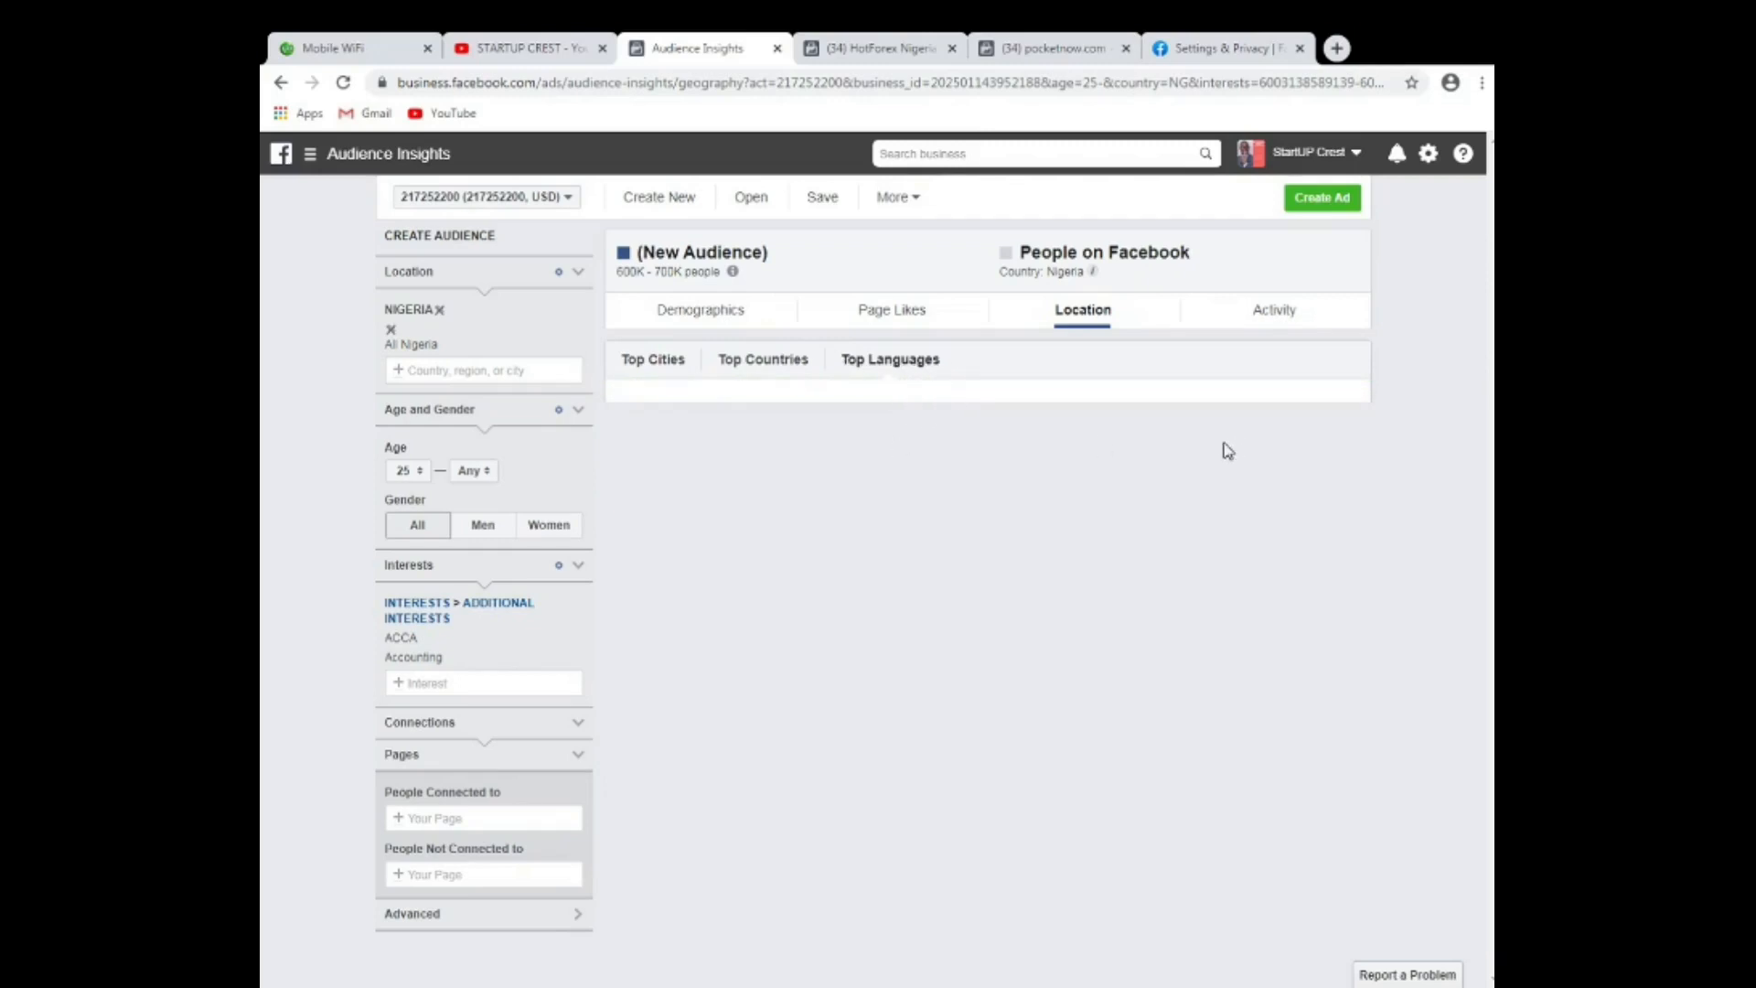
Examine the audience's Frequency of Activities chart, covering comments, posts liked, promotions redeemed and ads clicked.
click(1278, 315)
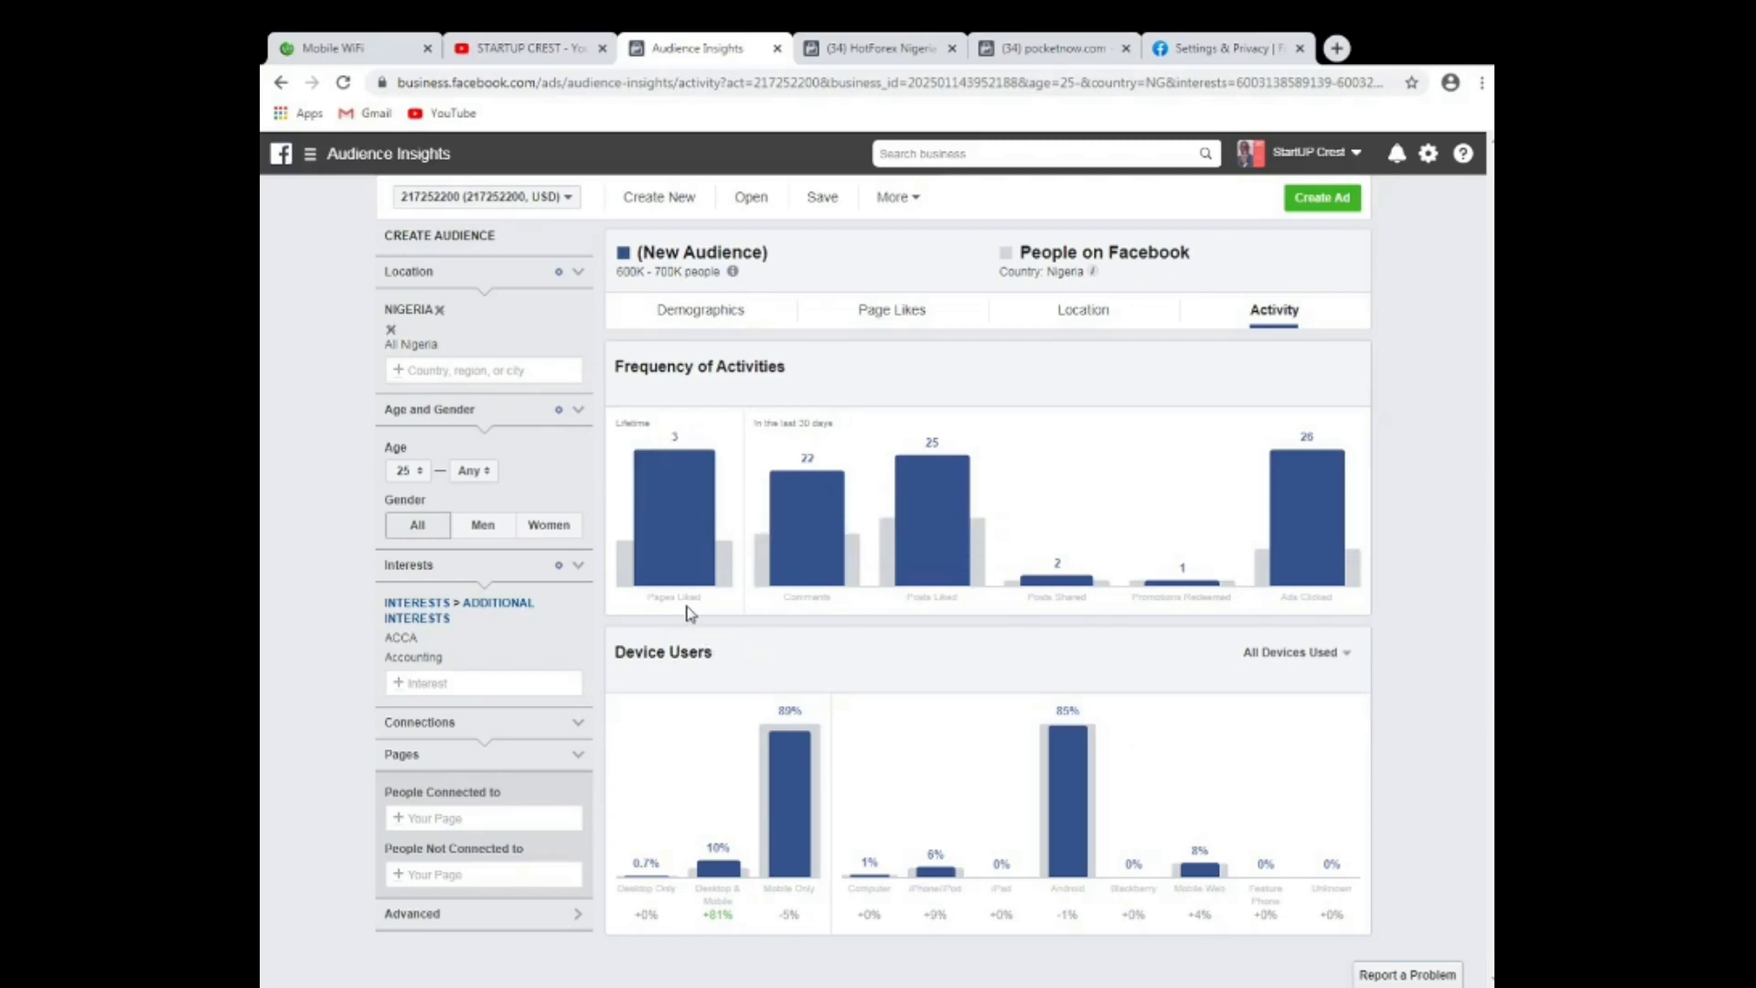
mouse_move(686, 483)
mouse_move(812, 571)
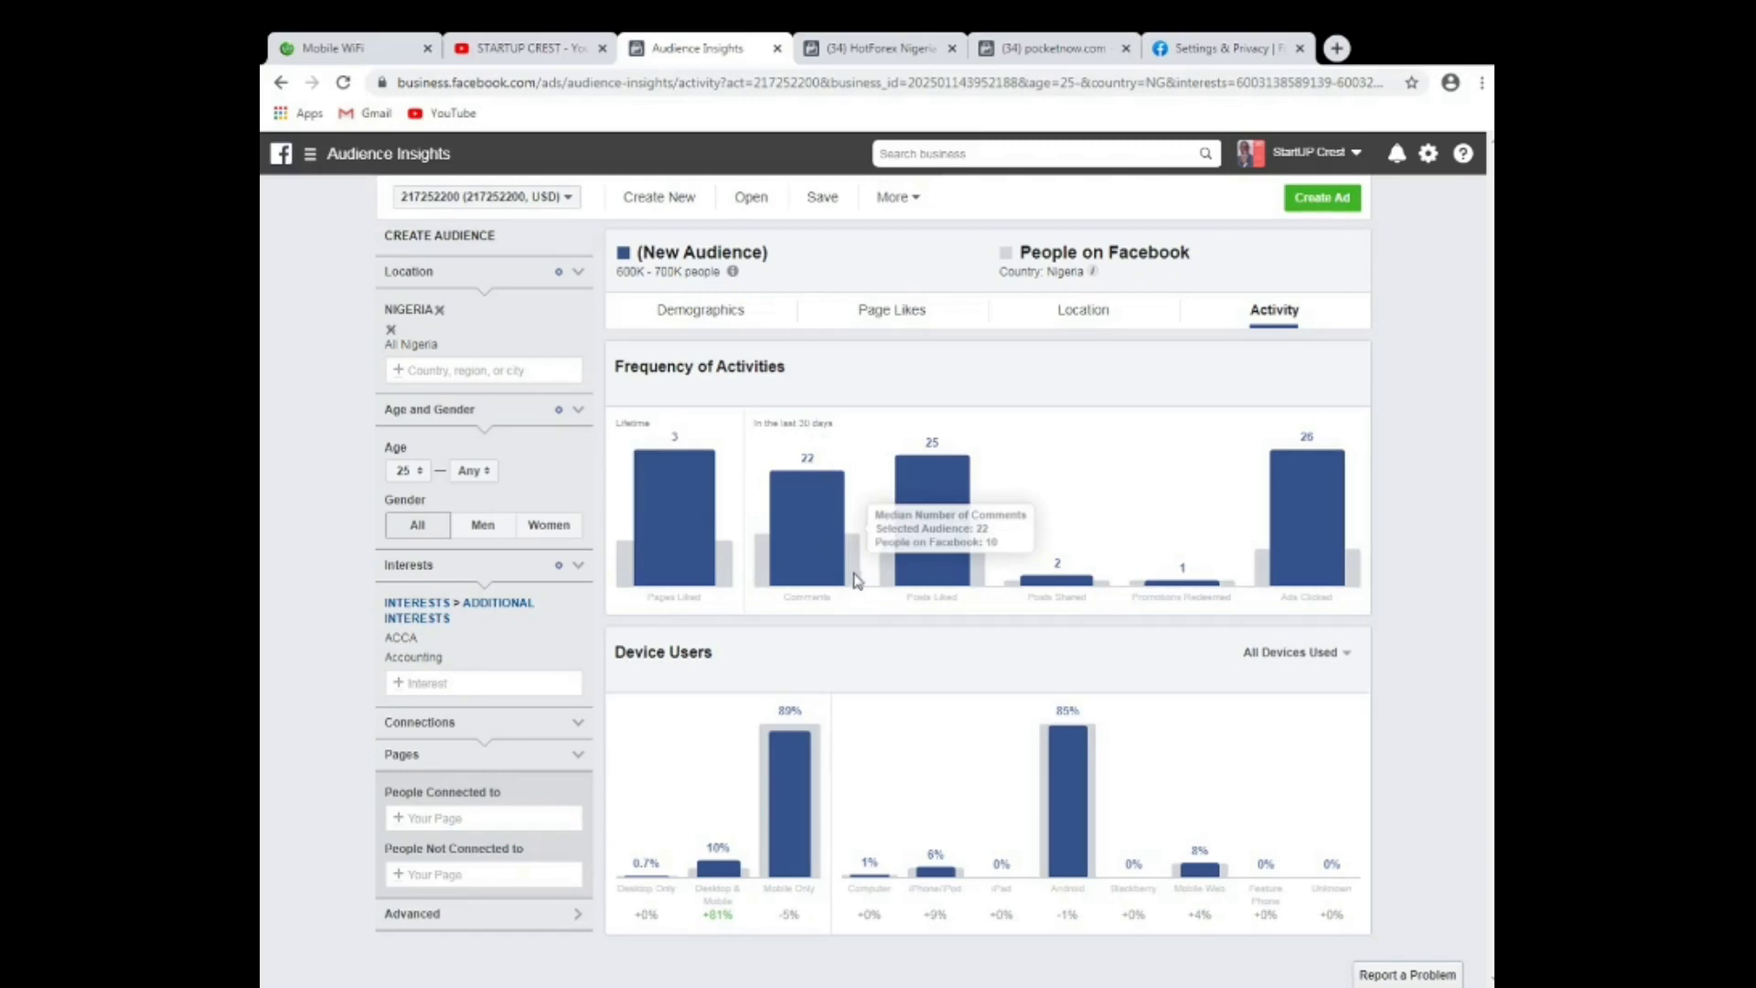
mouse_move(948, 513)
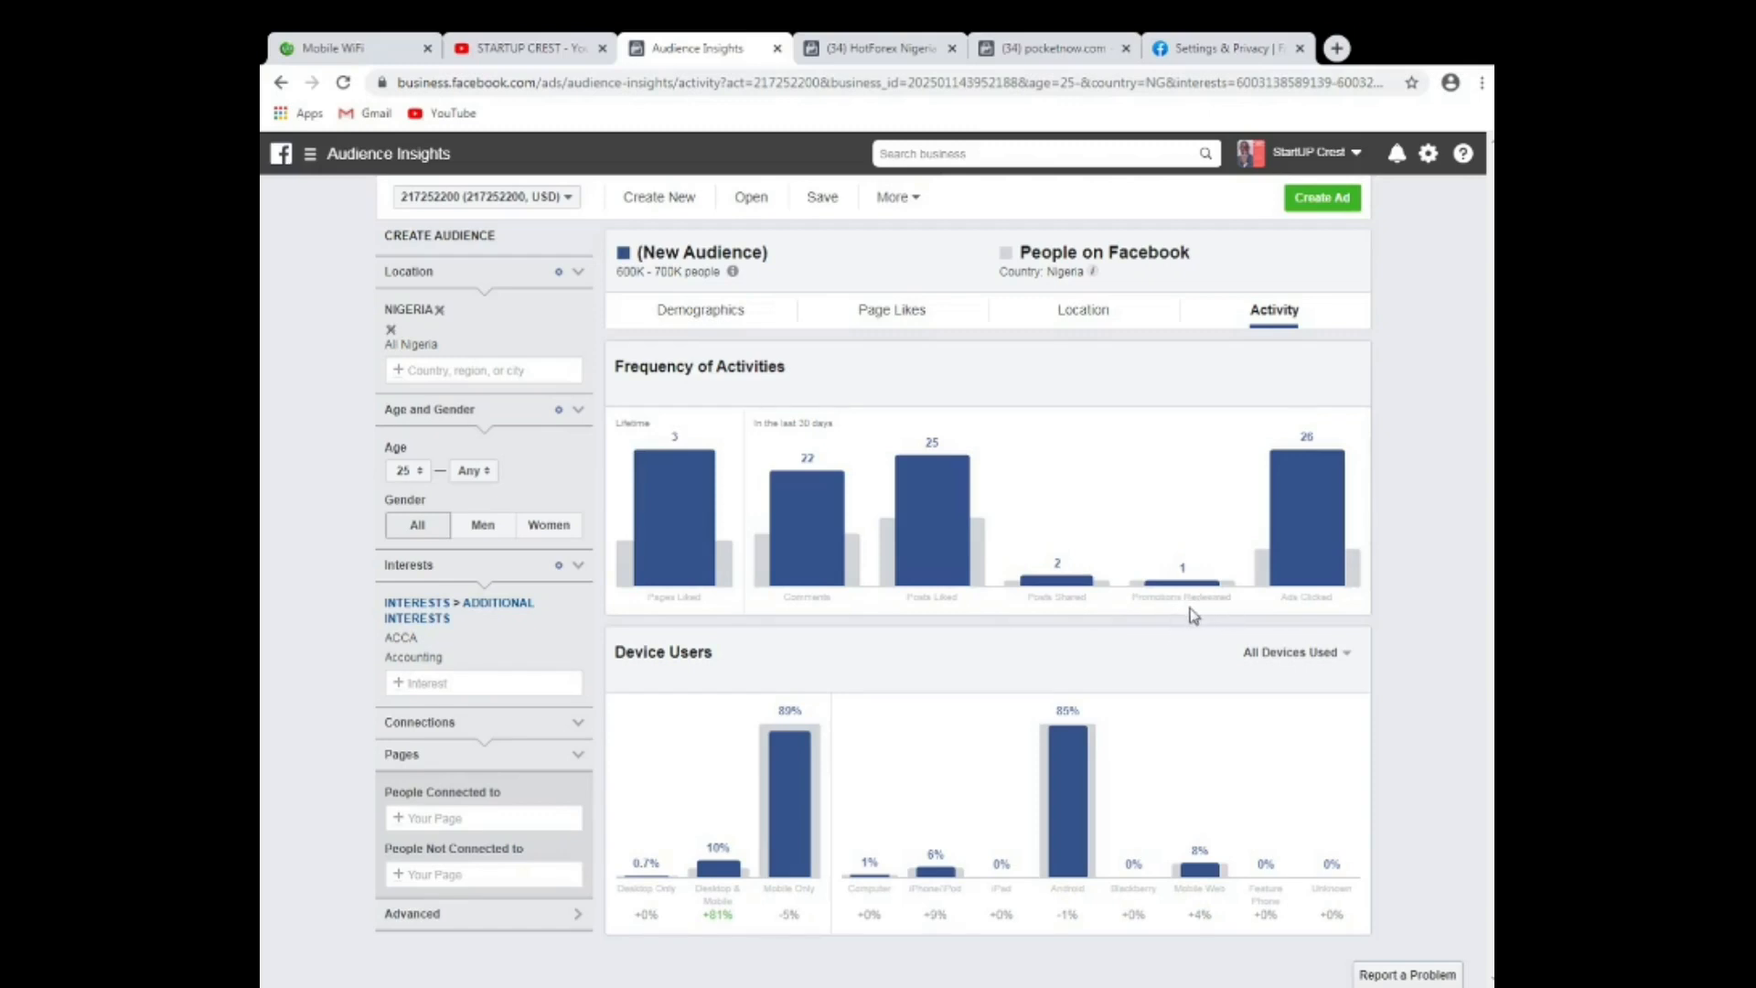
mouse_move(1327, 541)
Examine the Device Users chart for desktop, mobile and Android usage, and compare it with the audience's activity levels.
mouse_move(645, 878)
mouse_move(720, 865)
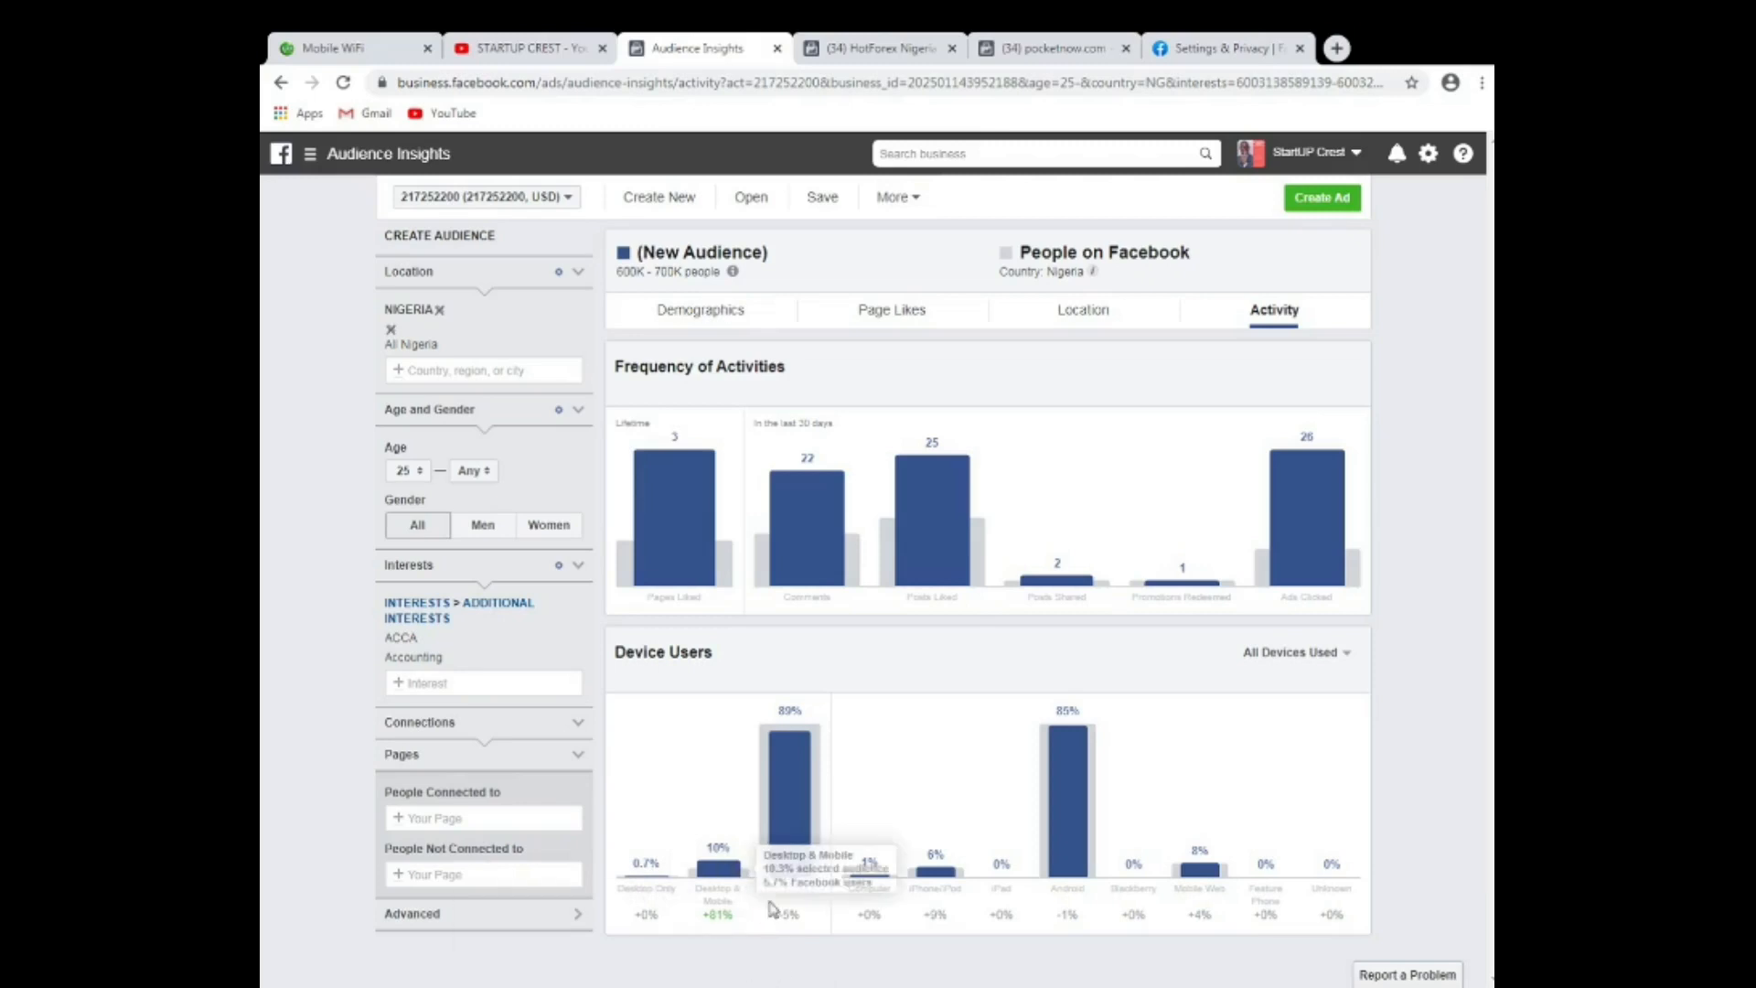
mouse_move(792, 776)
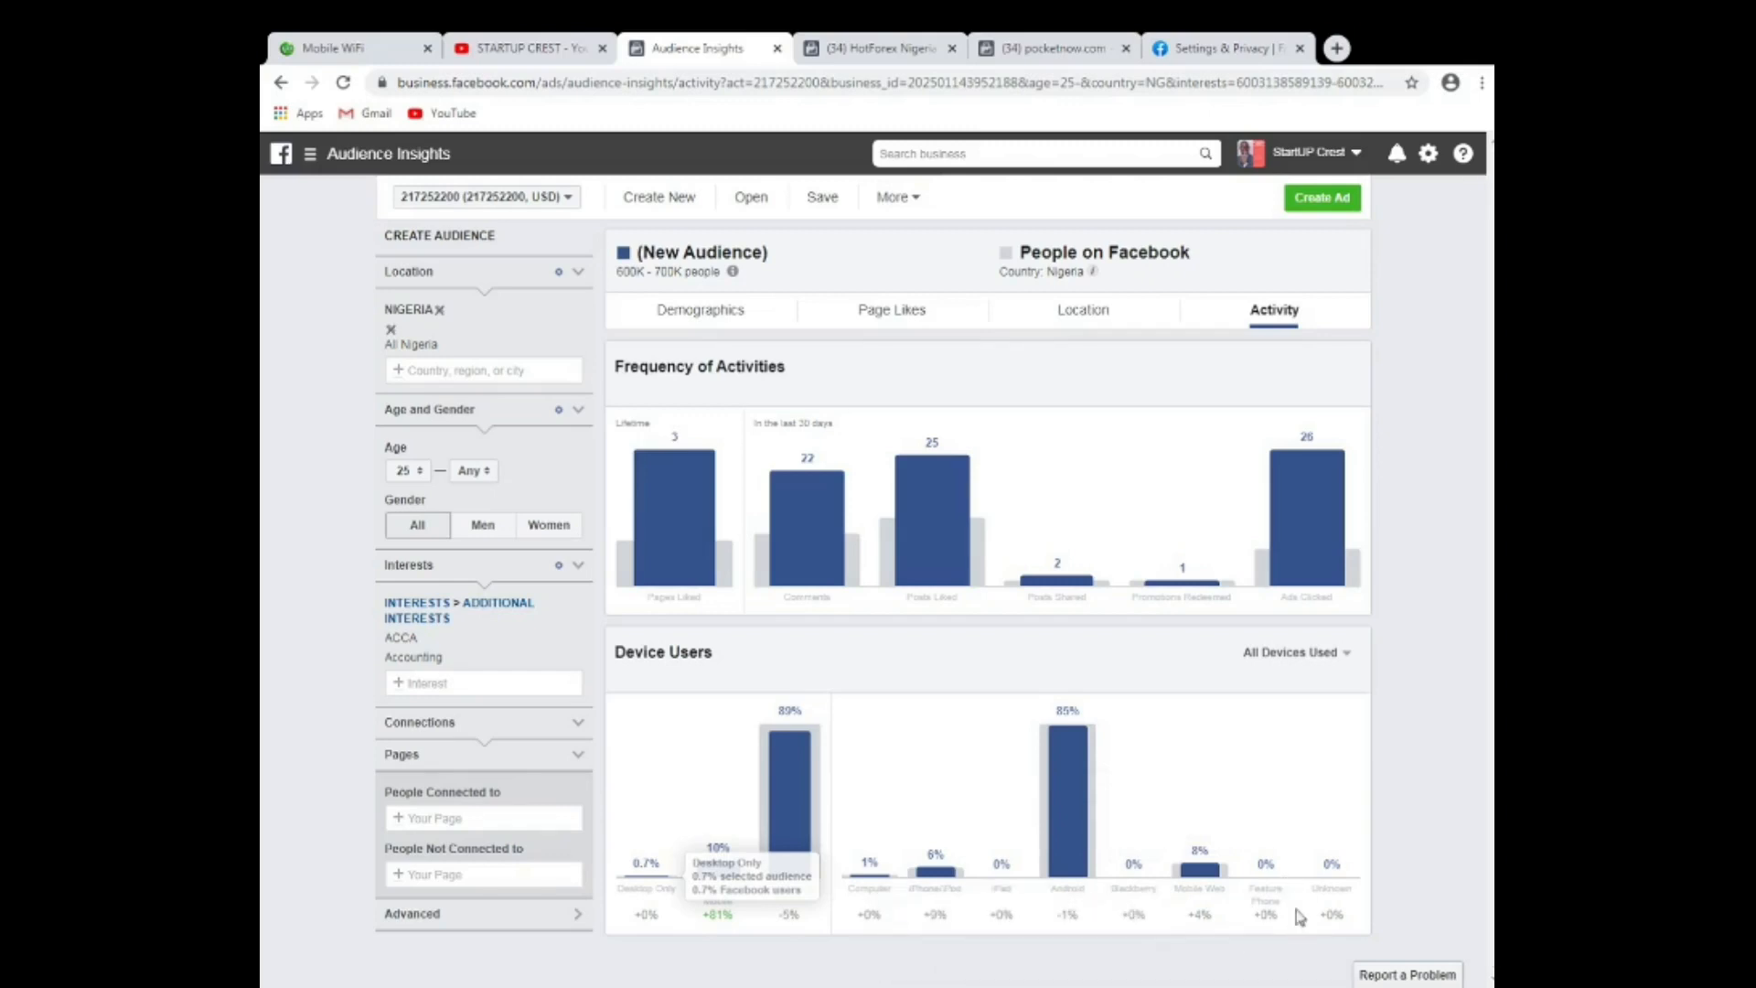
mouse_move(1067, 831)
mouse_move(1291, 535)
mouse_move(789, 502)
Return to the audience's Page Likes insights and review the pages ranked by relevance.
click(926, 315)
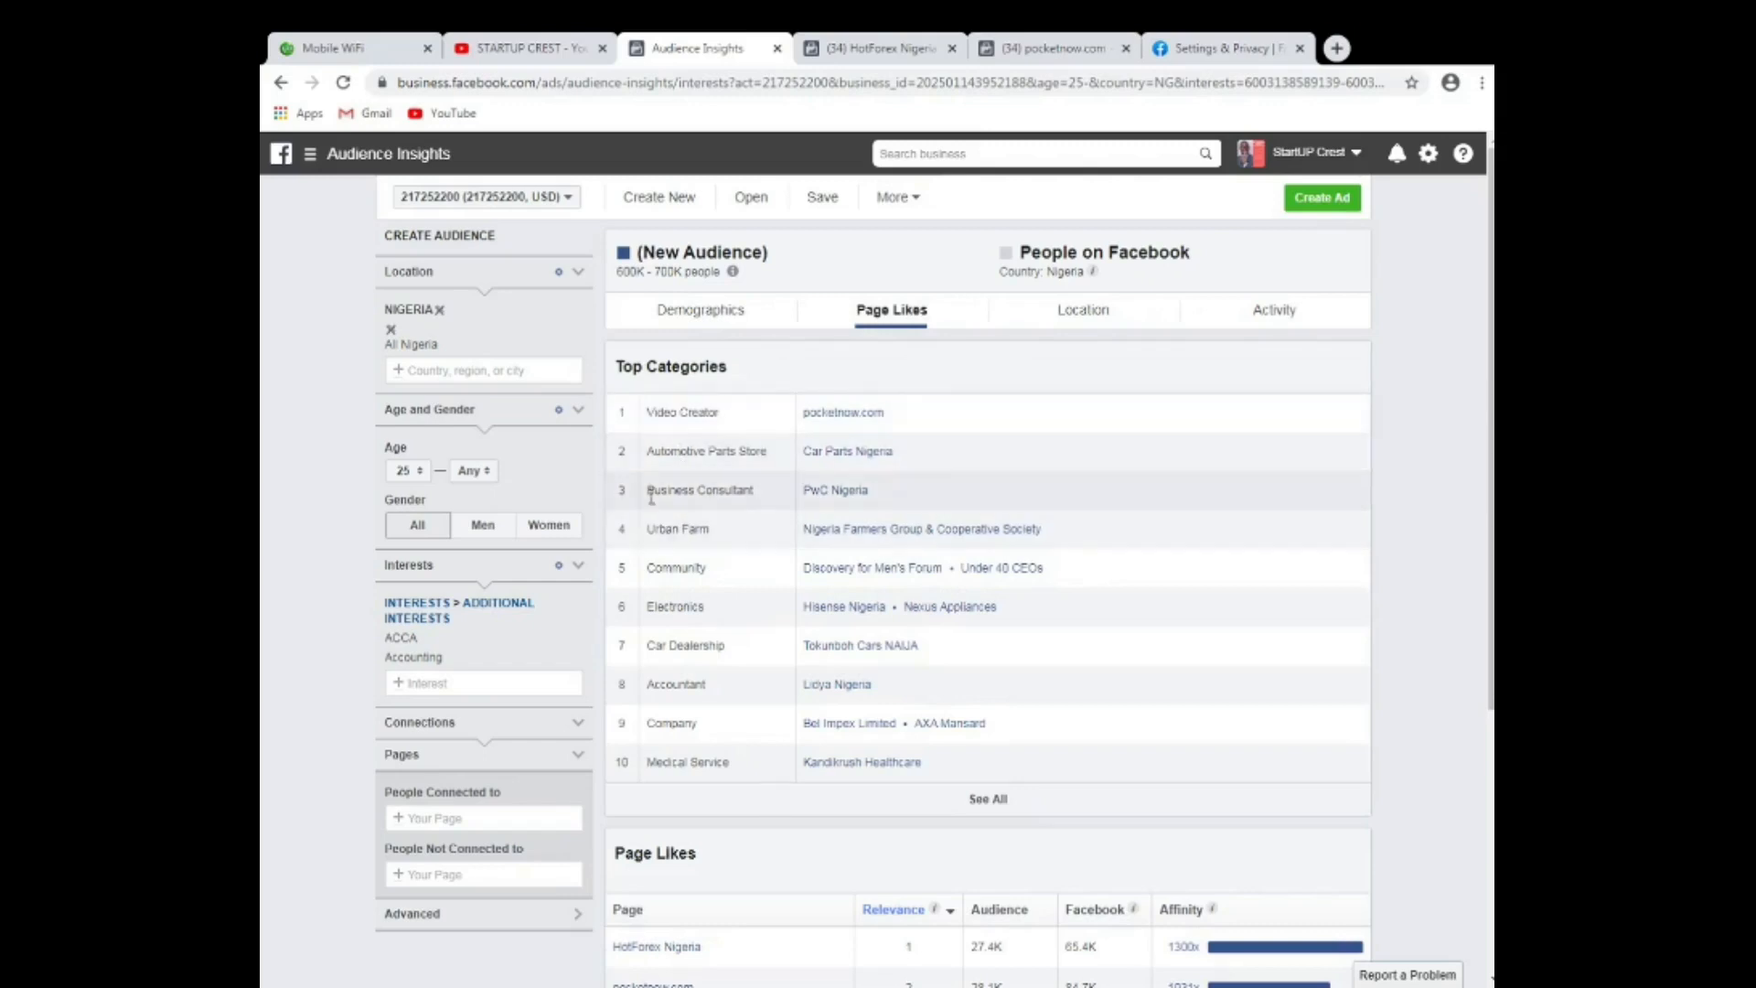
scroll(783, 689, down, 4)
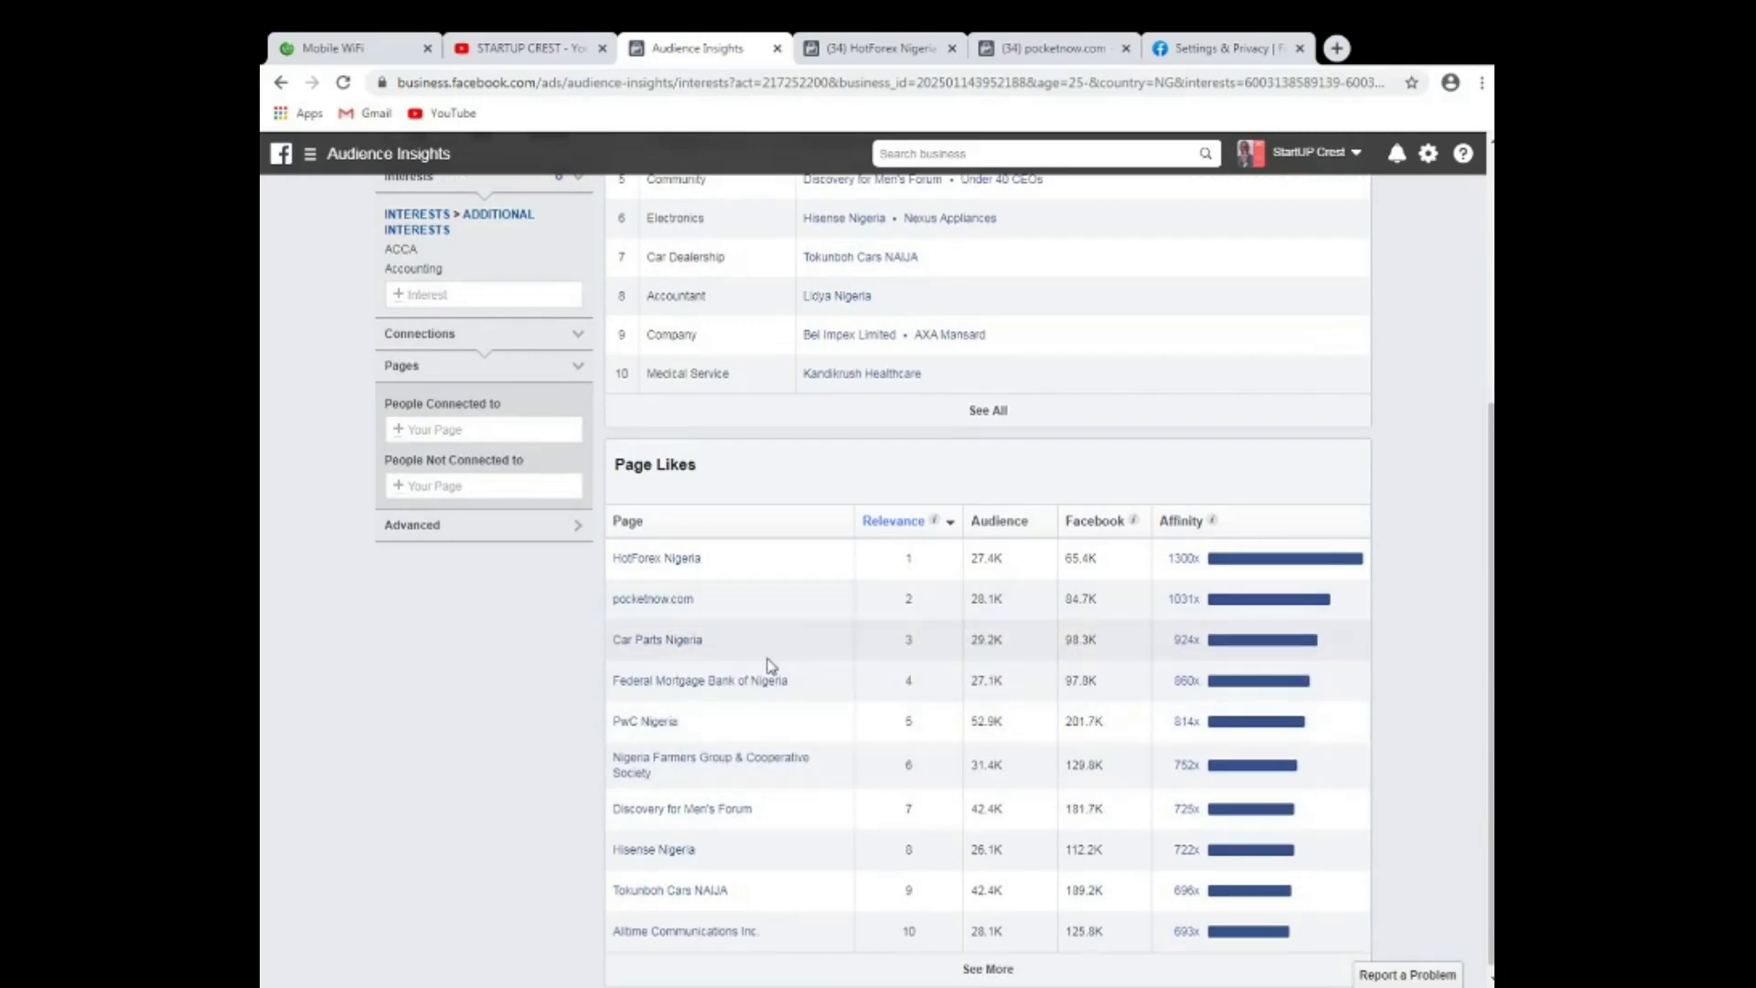
Return to the Demographics insights, restrict the audience to men, and check their Relationship Status chart, including the married share.
scroll(770, 665, up, 4)
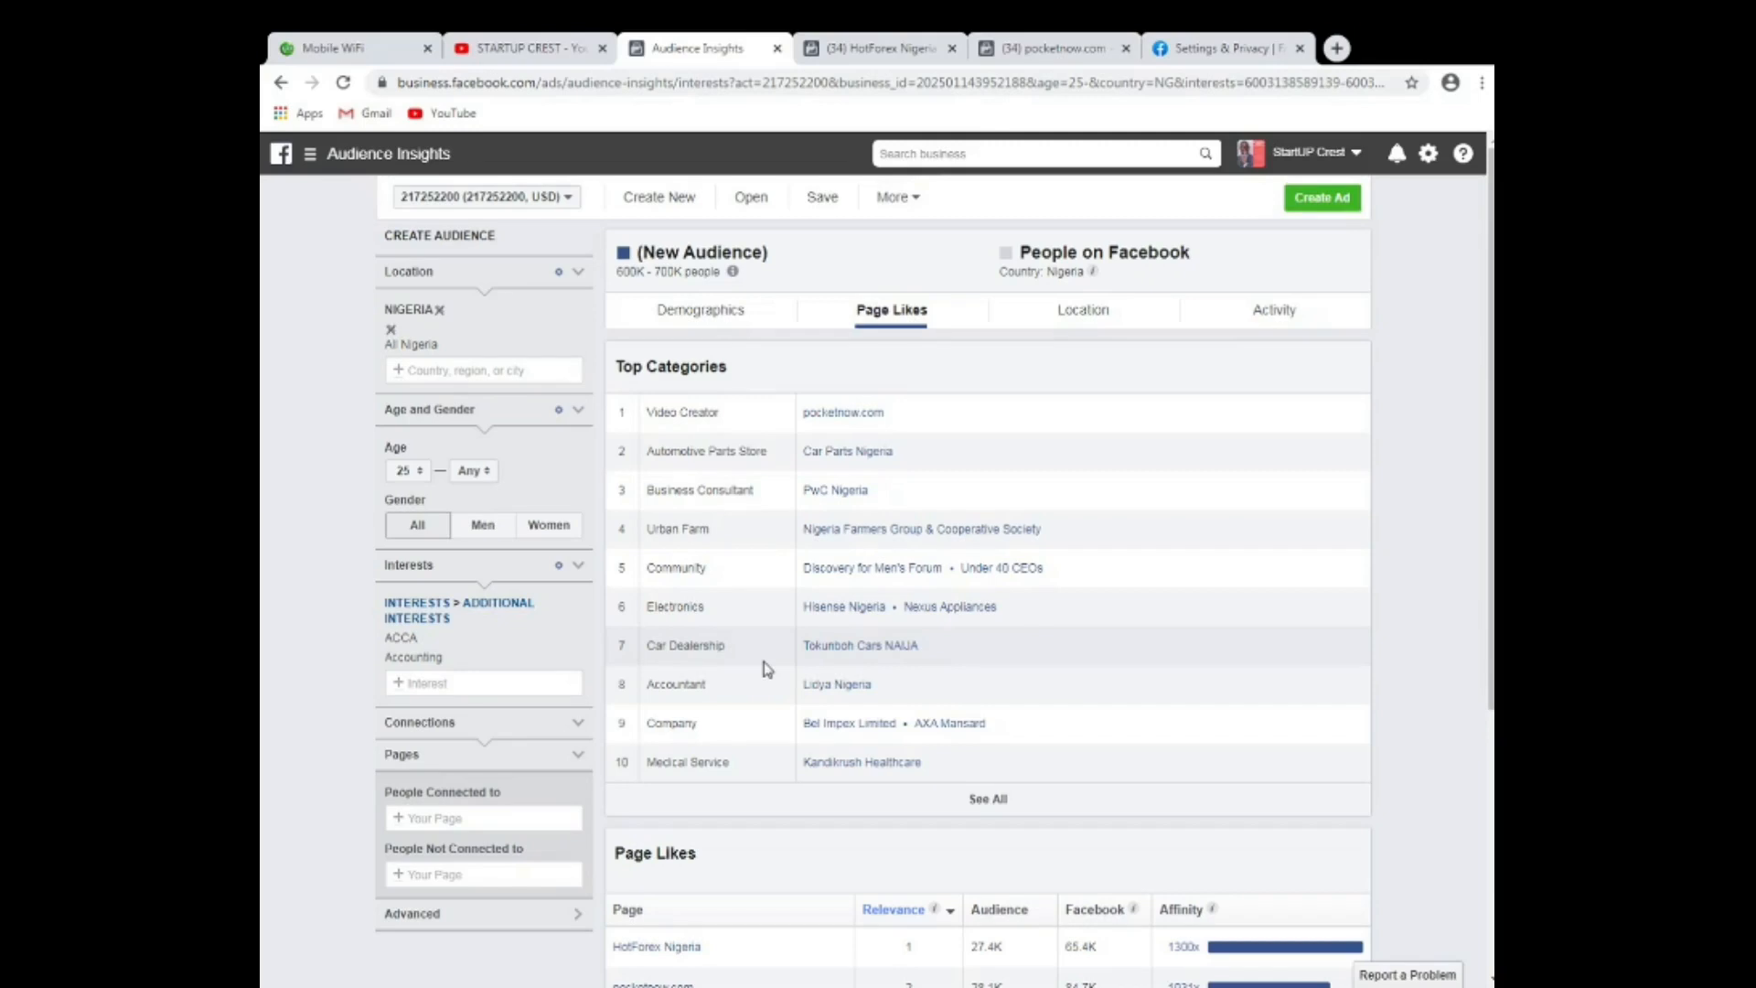
click(710, 314)
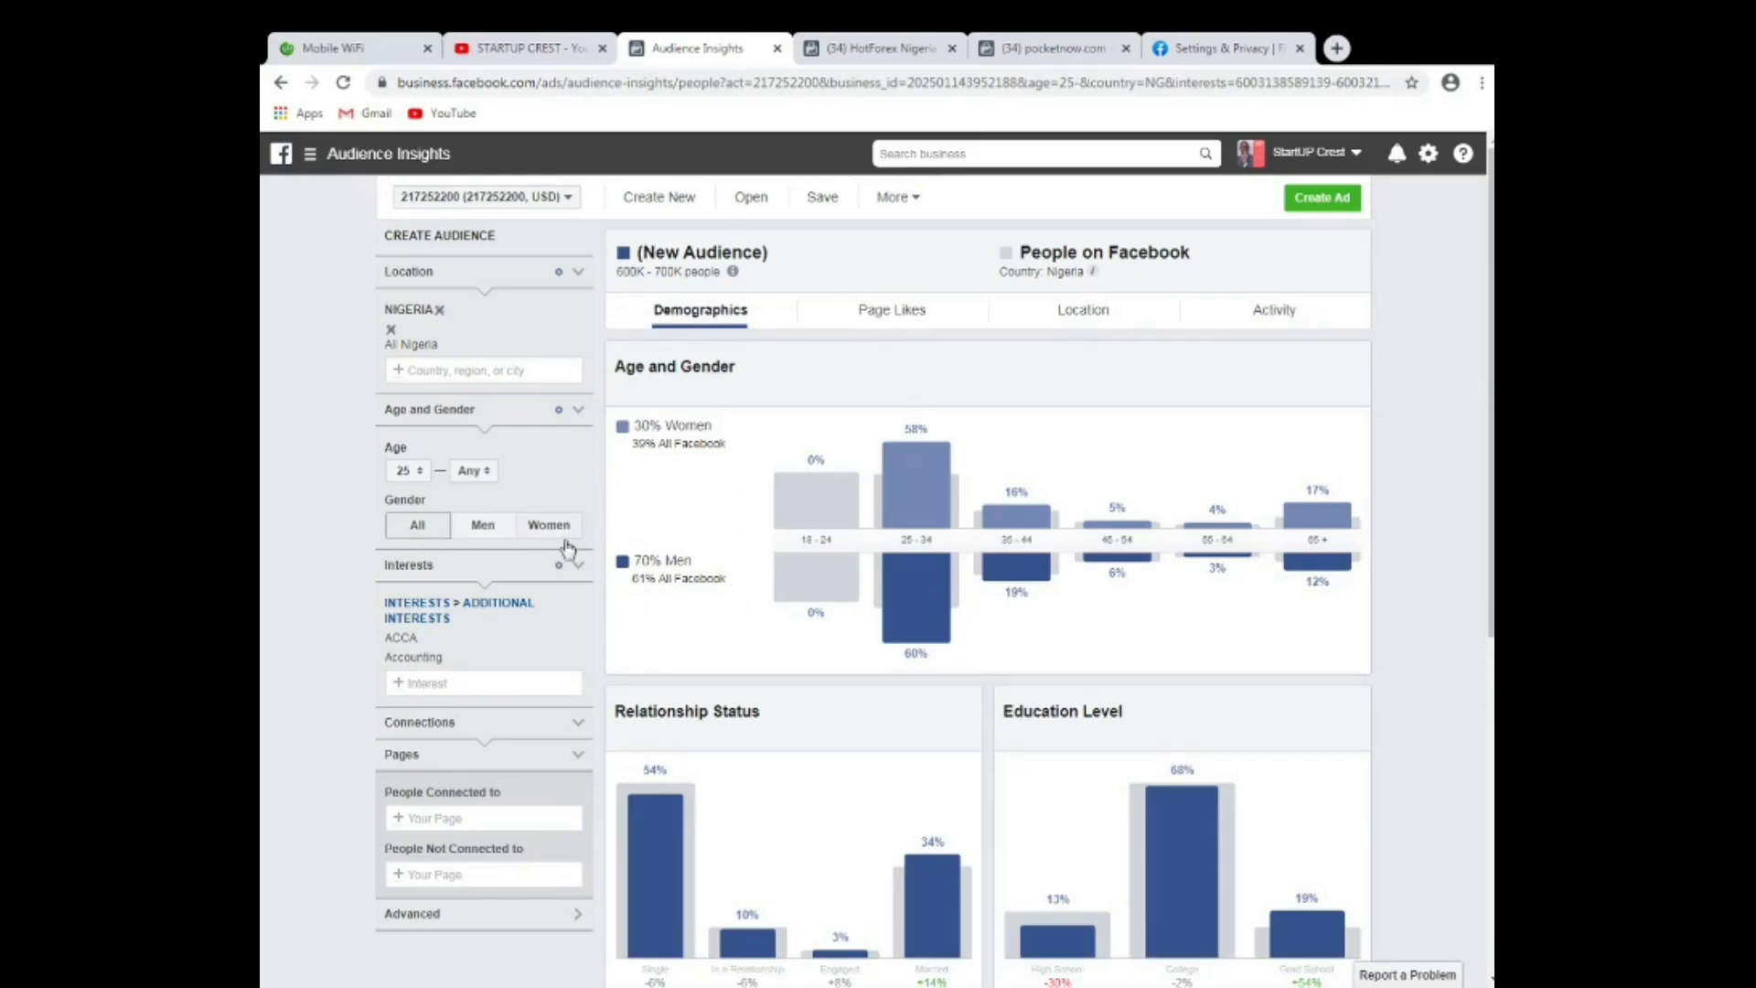
click(483, 526)
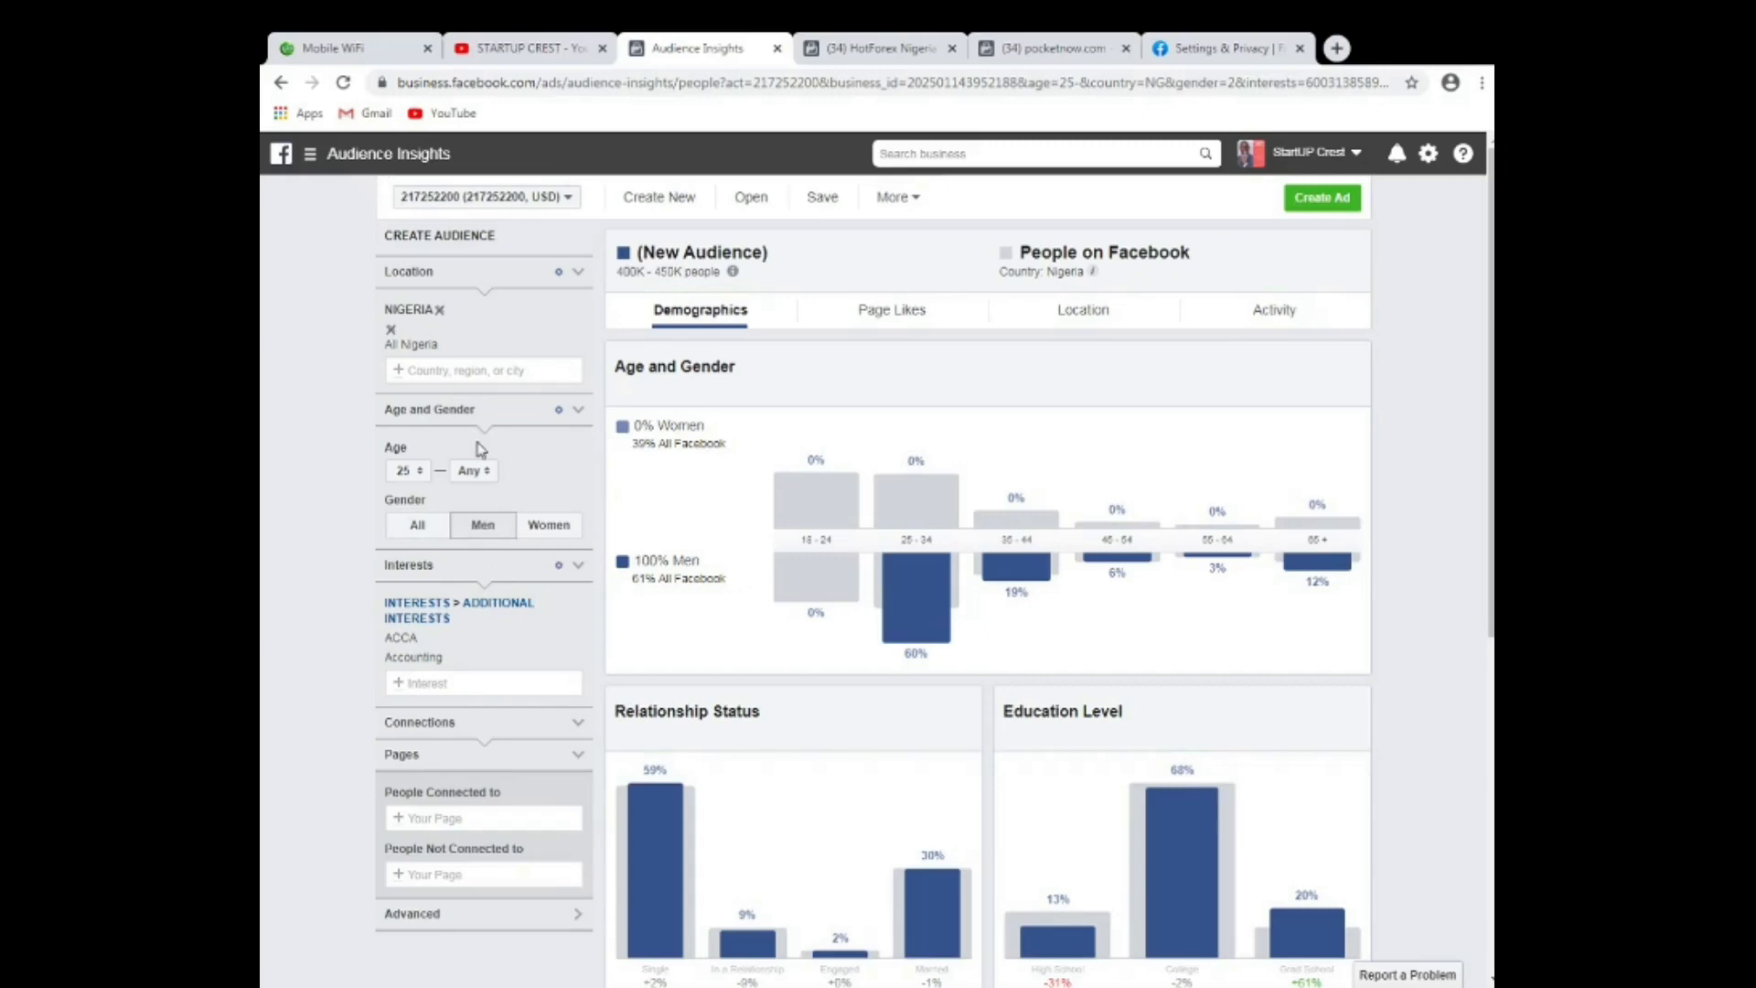
scroll(1116, 782, down, 4)
mouse_move(665, 524)
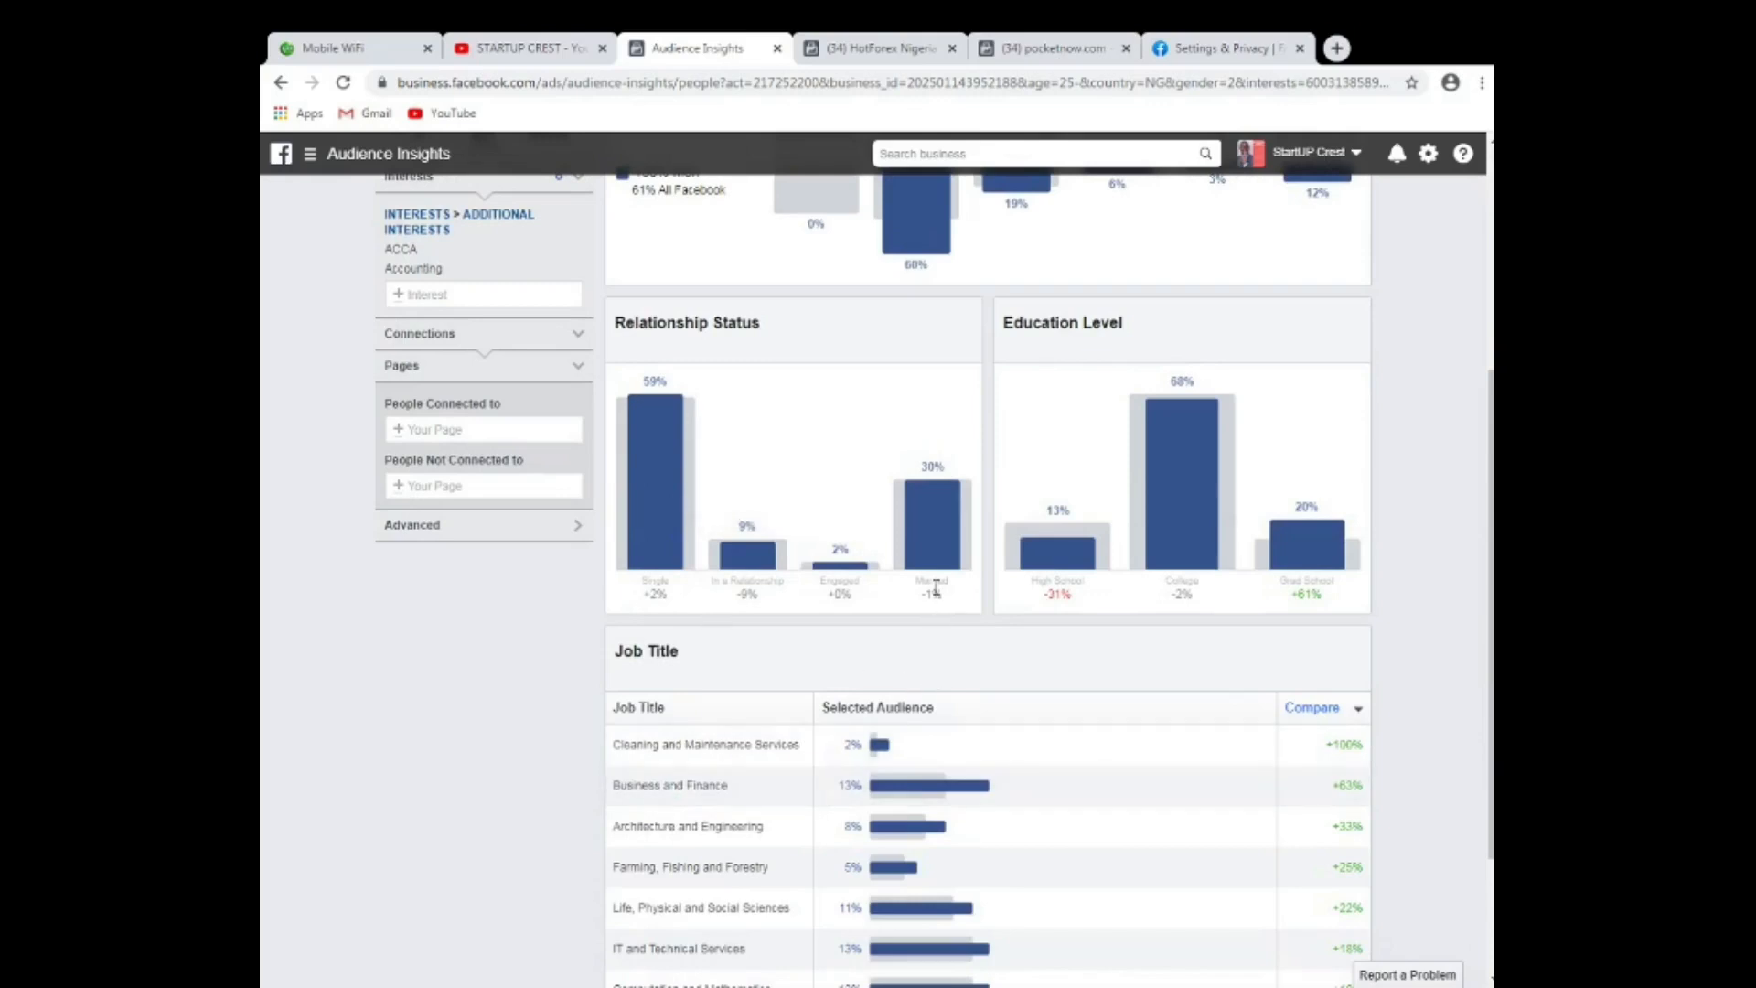
mouse_move(937, 546)
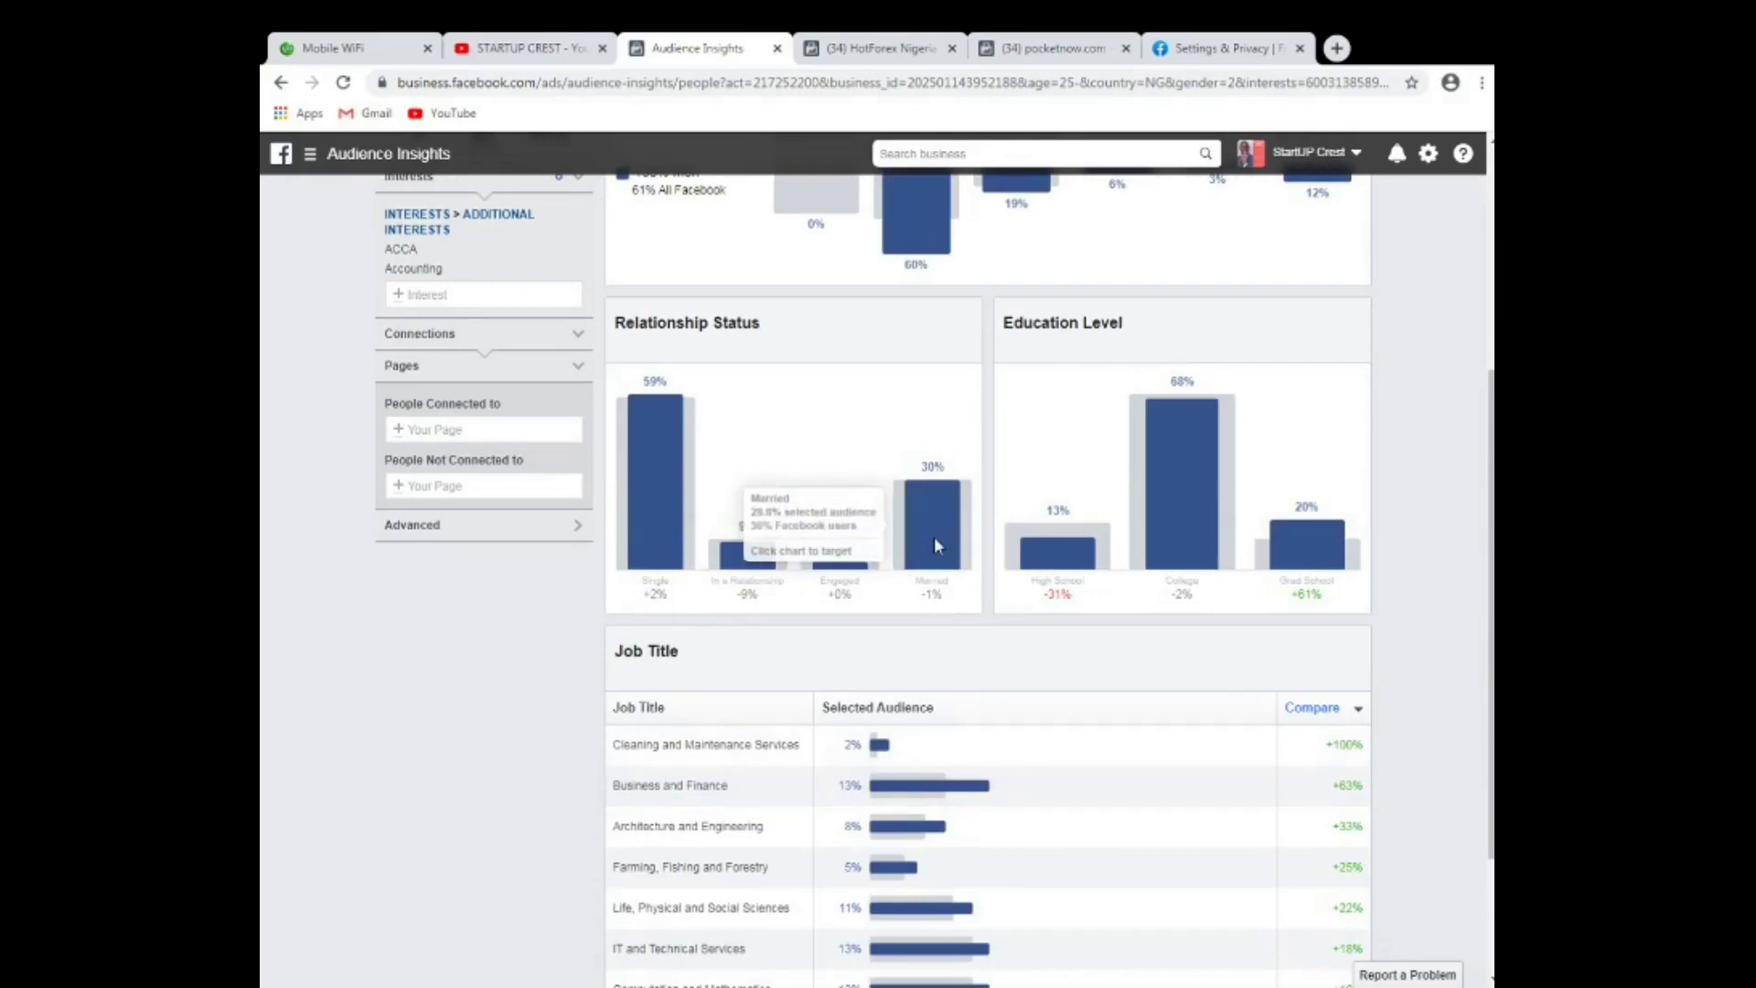
Switch the audience's gender filter to Women and compare the single and married groups in the Relationship Status chart.
scroll(935, 536, up, 2)
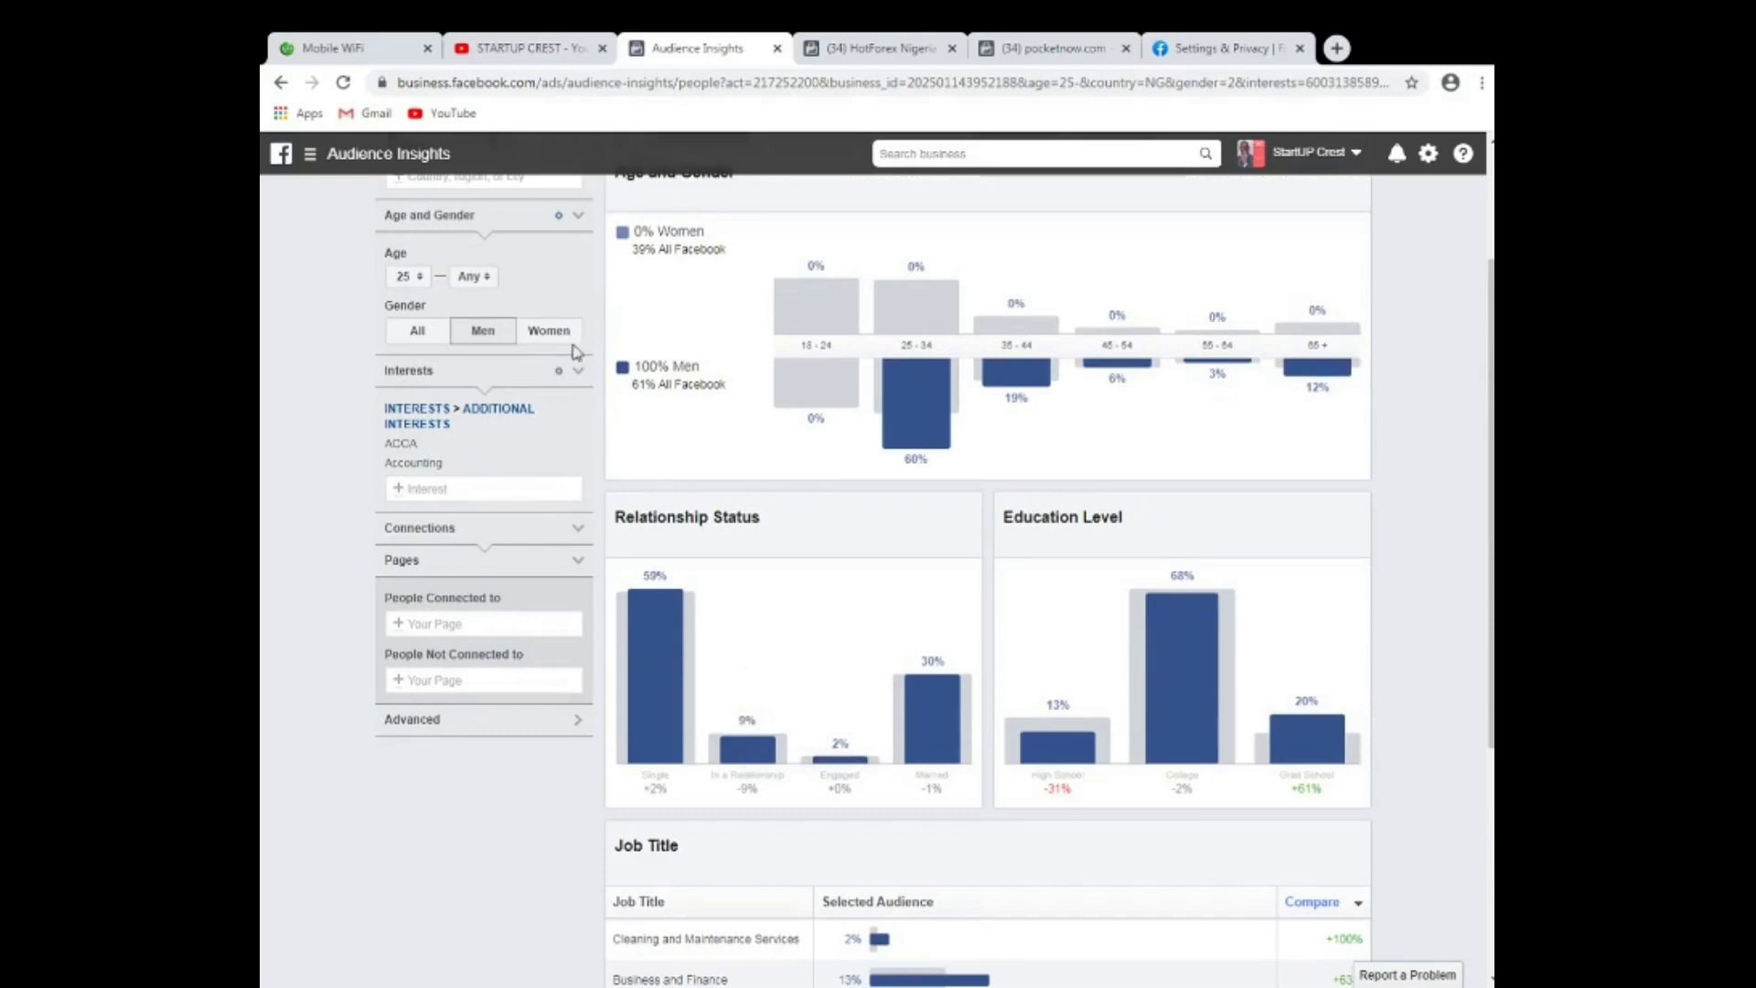
click(551, 333)
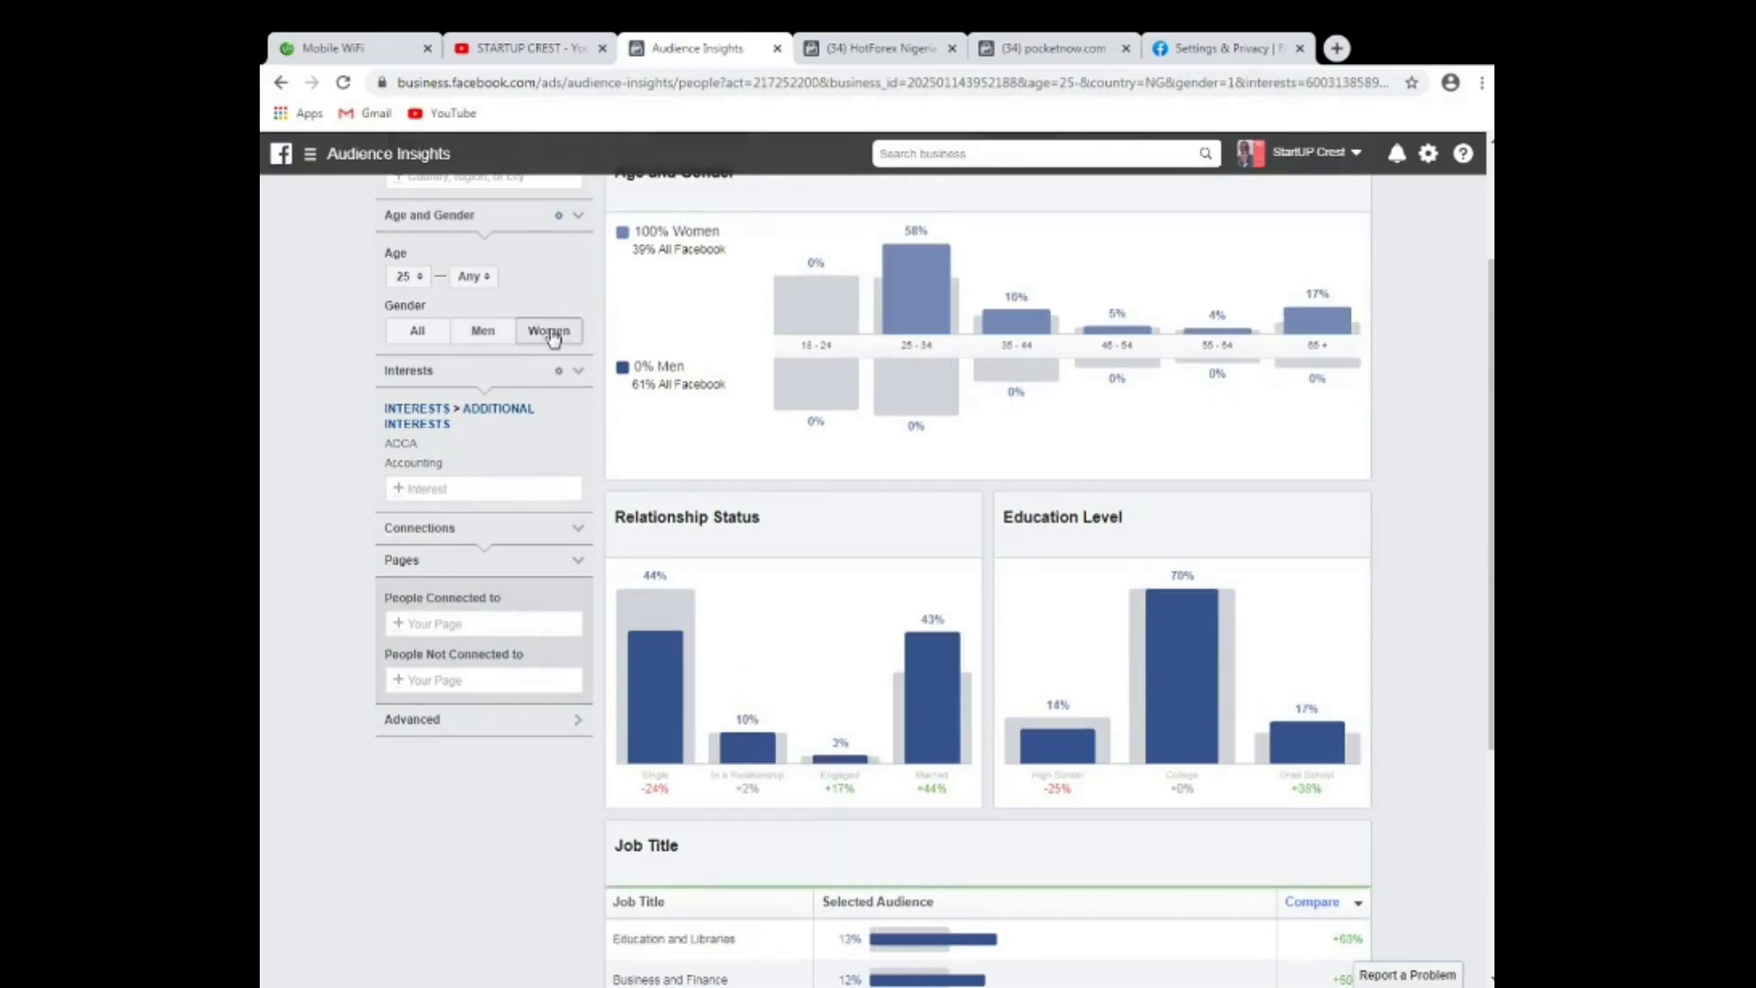
mouse_move(677, 666)
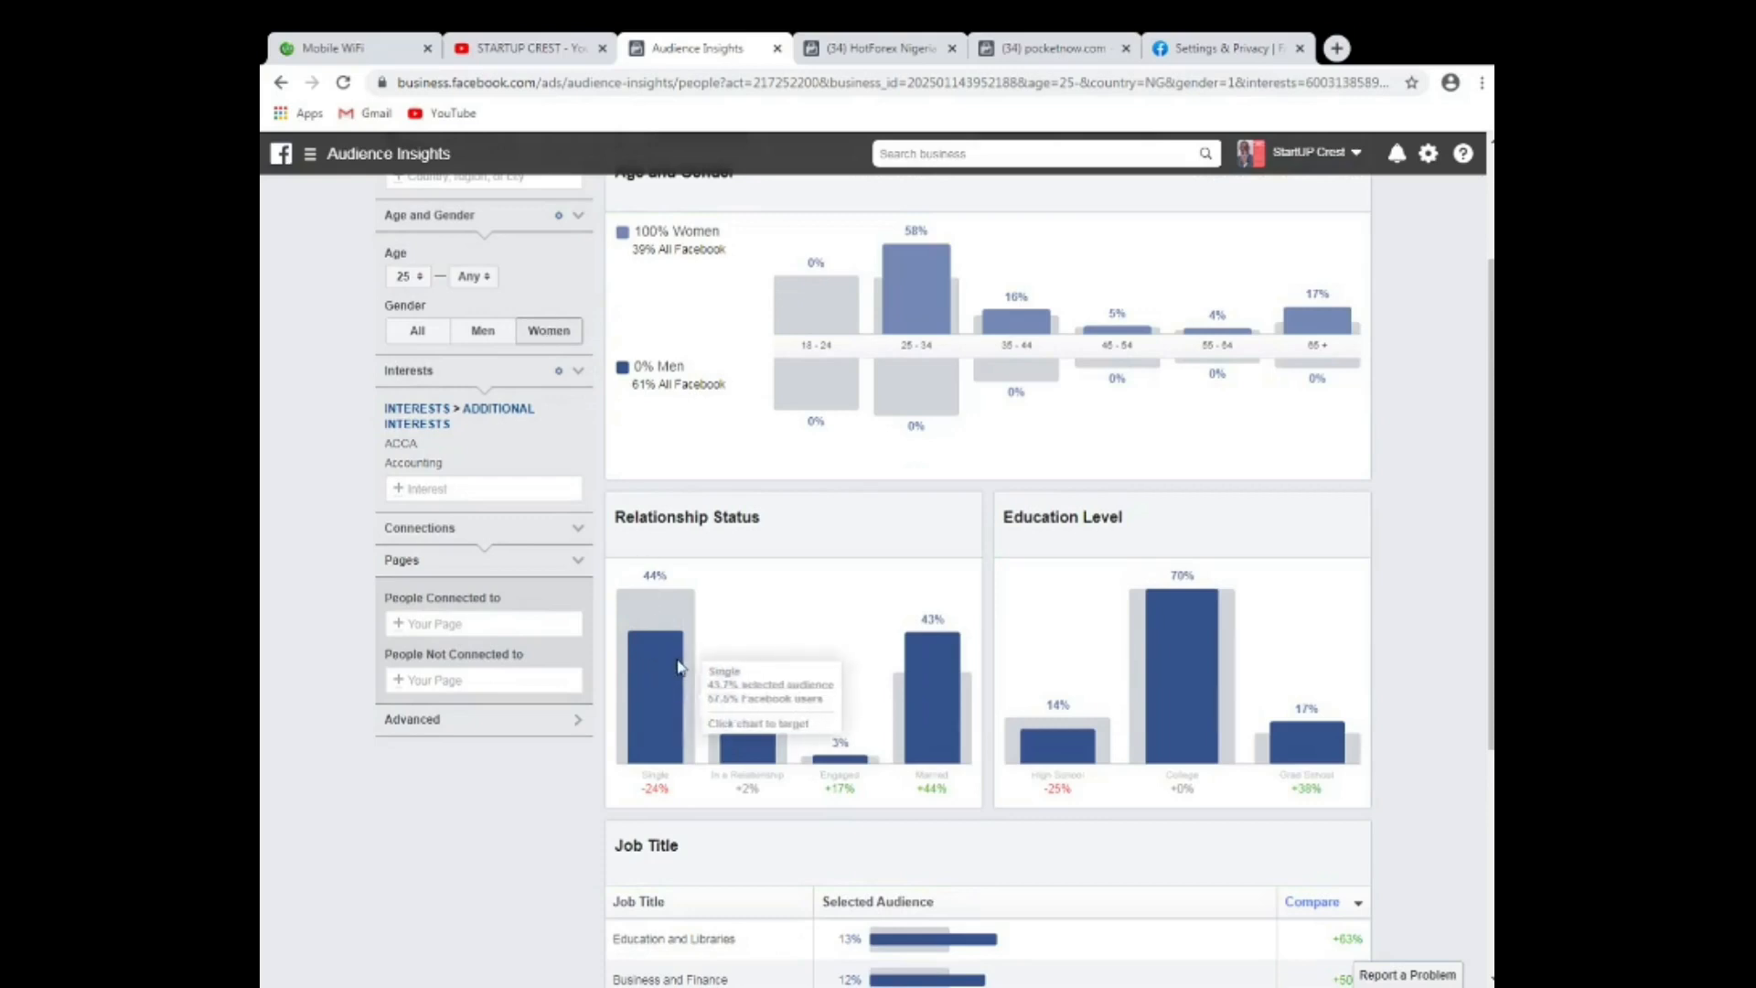
mouse_move(937, 668)
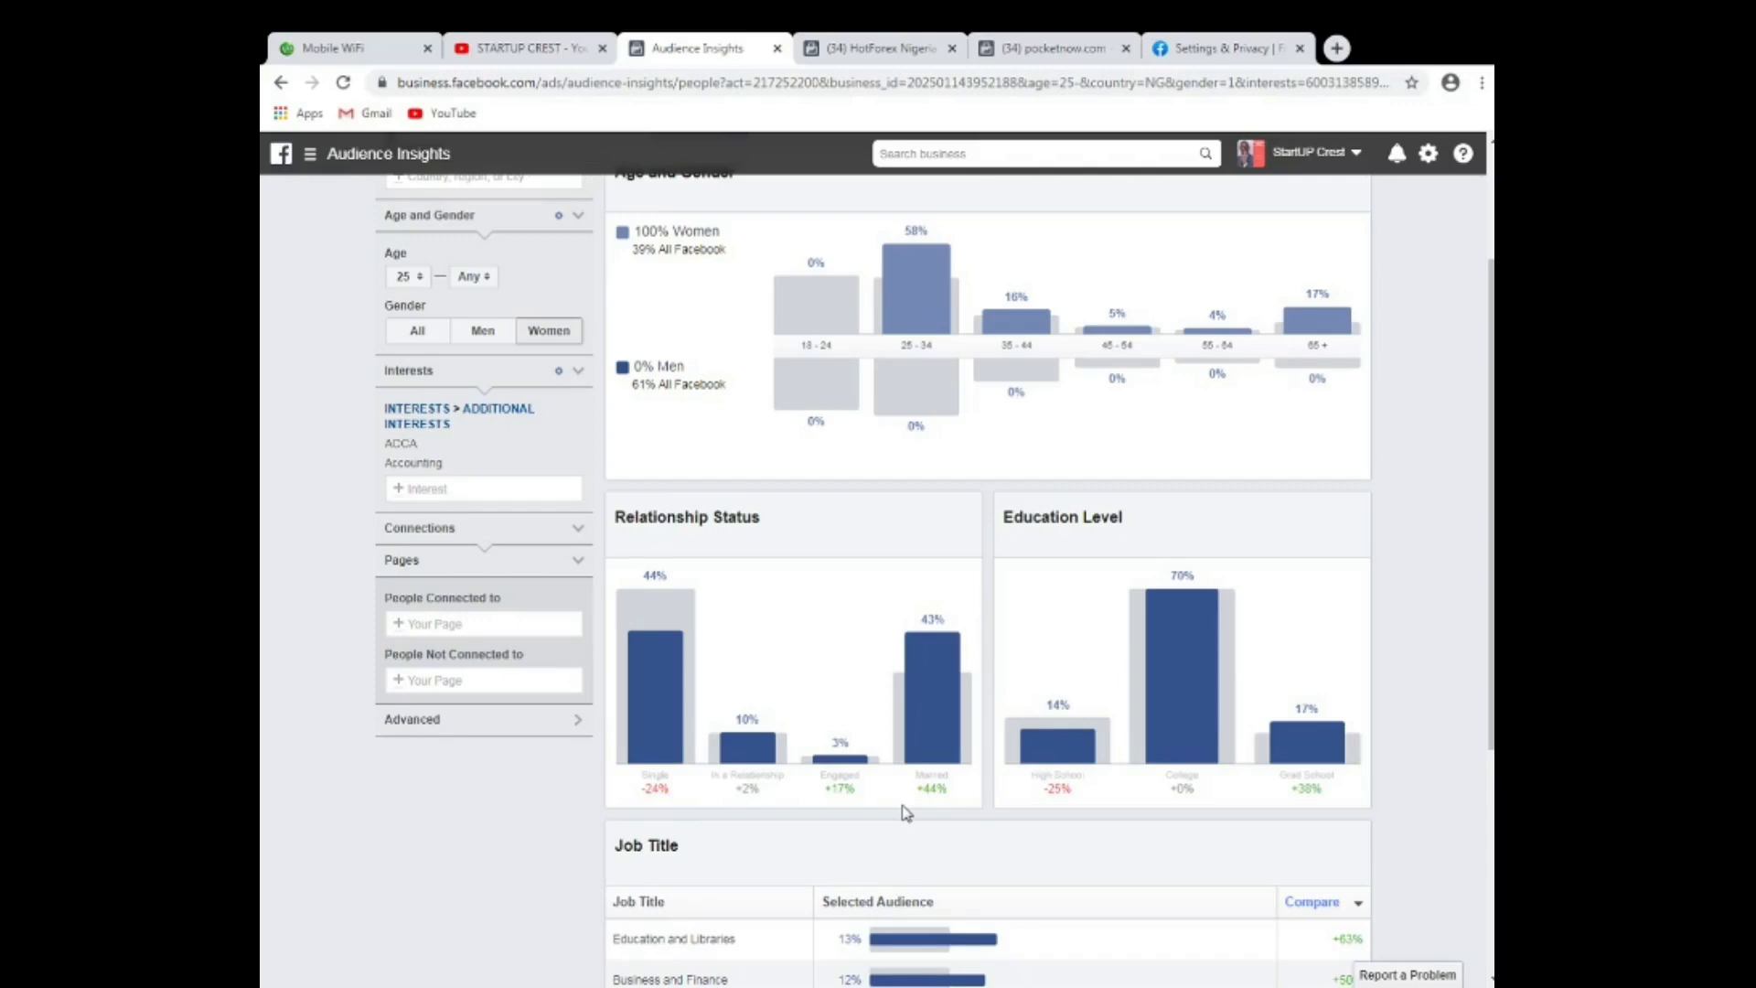
mouse_move(918, 795)
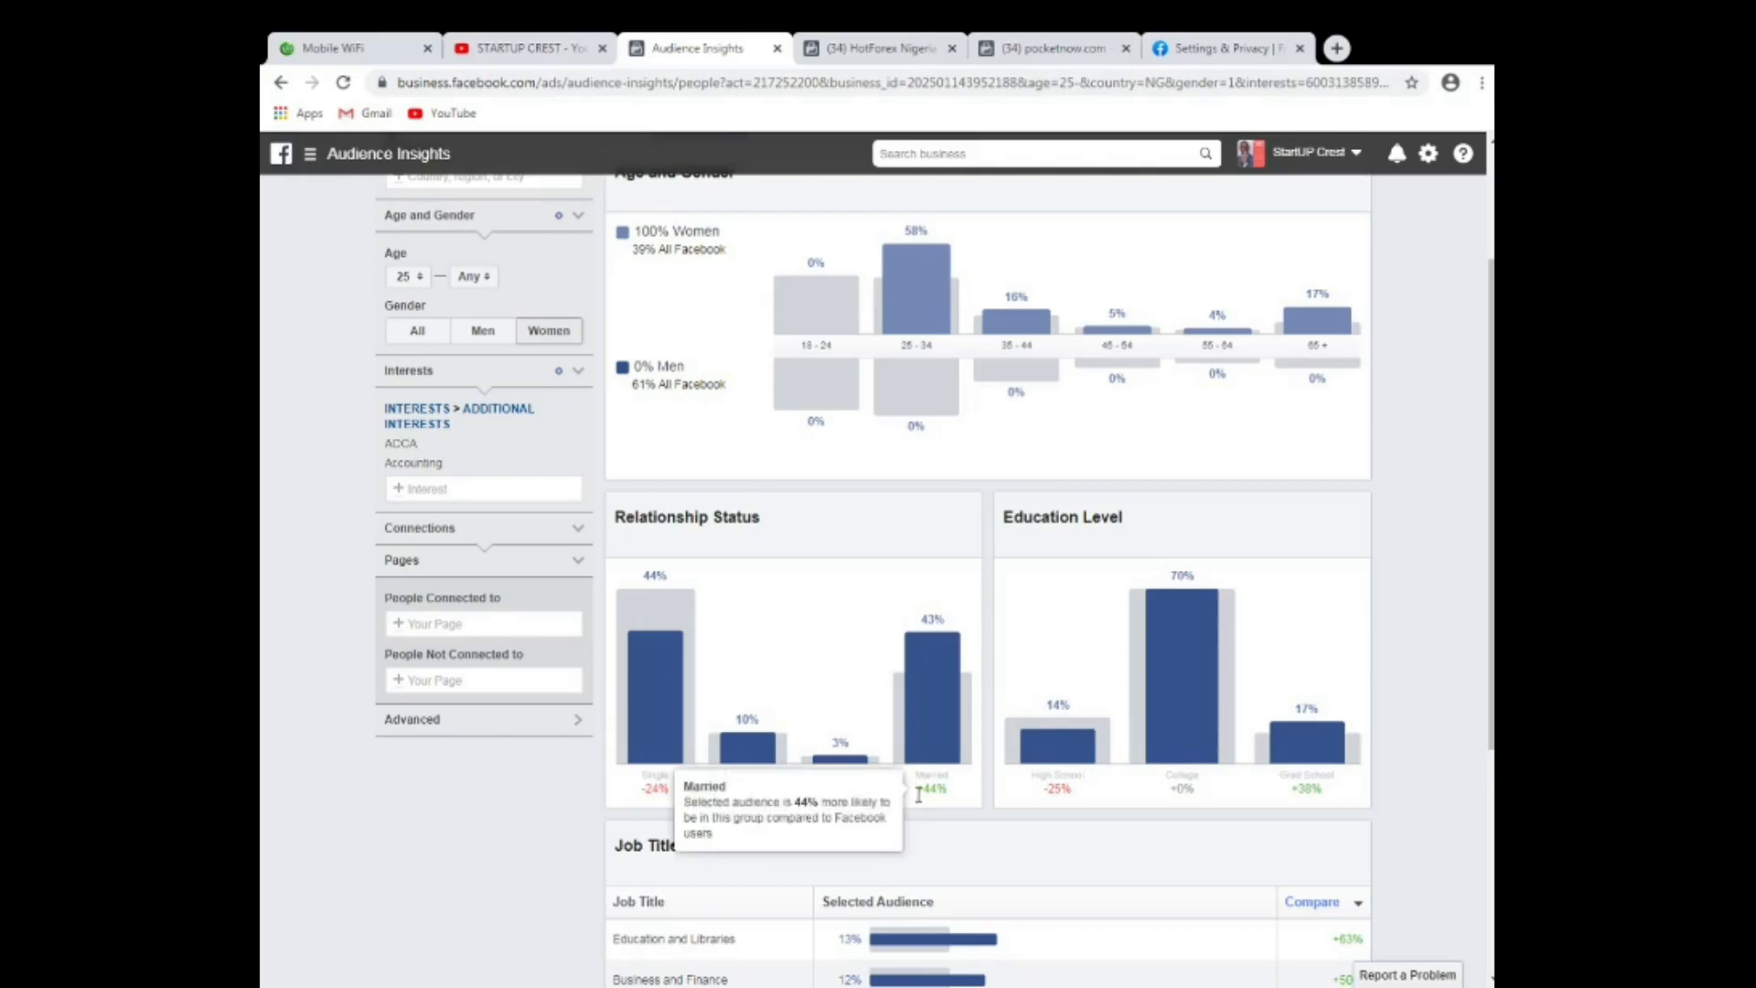
Review the women's Job Title breakdown together with their Age and Gender, Relationship Status and Education Level charts.
scroll(919, 795, down, 4)
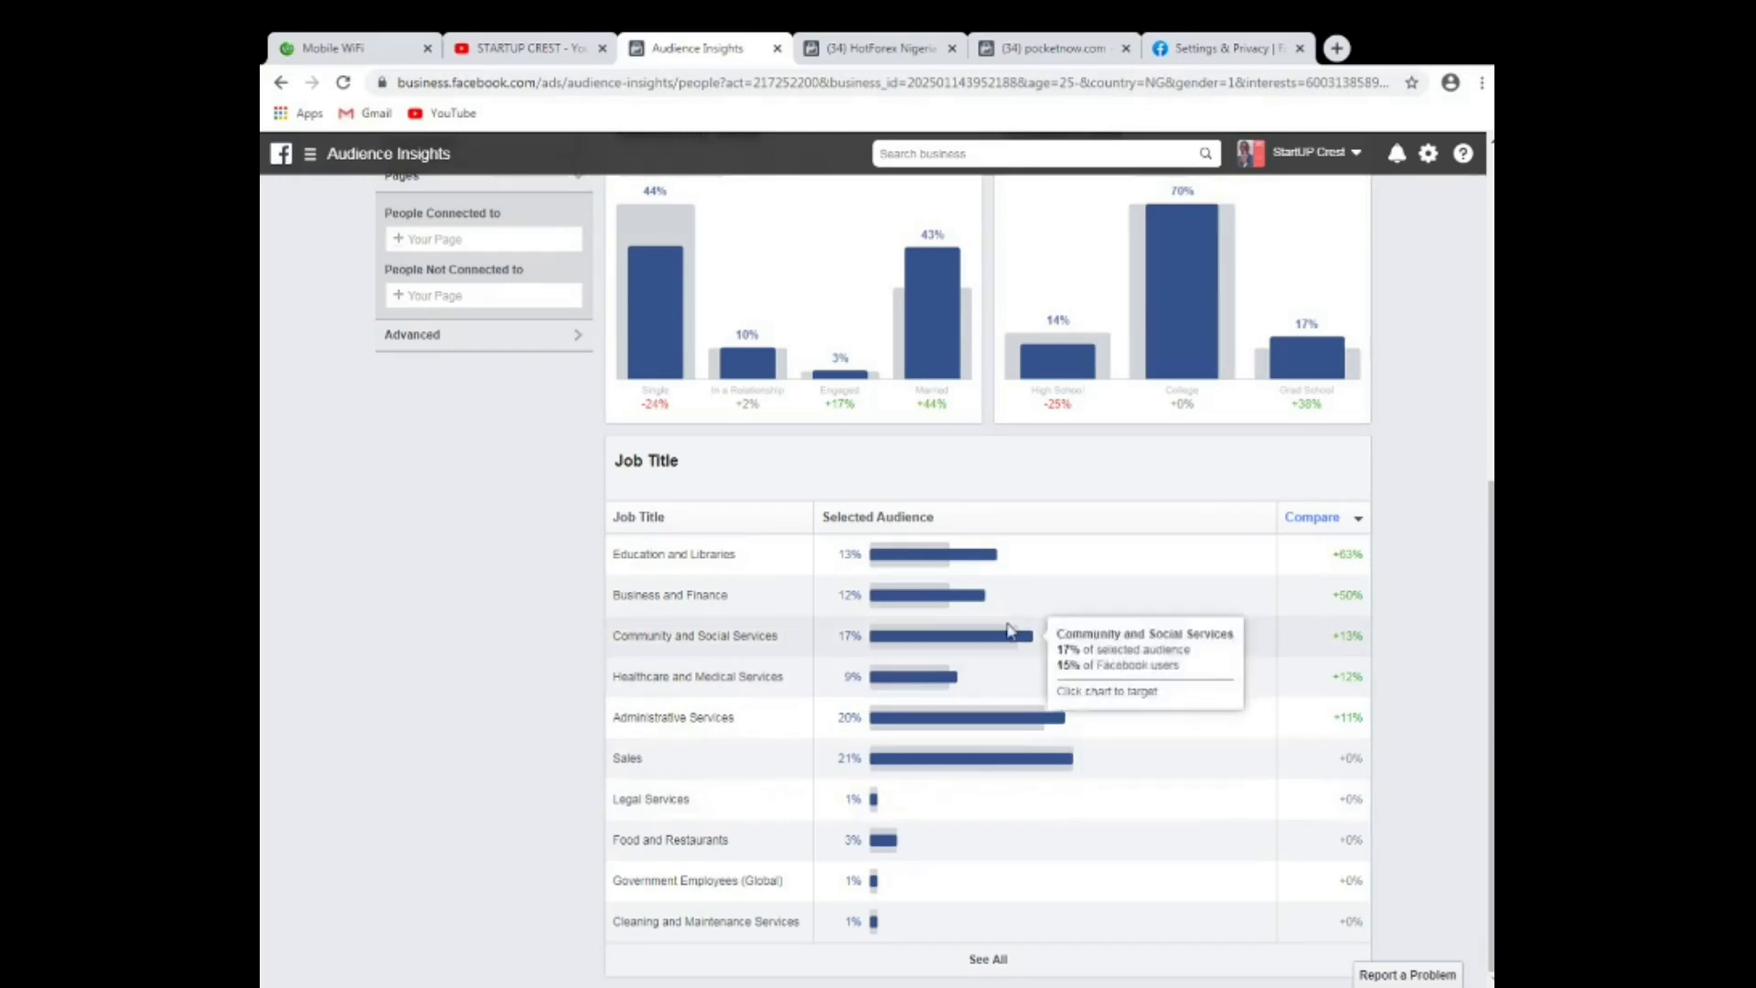
scroll(1011, 627, up, 6)
mouse_move(1005, 629)
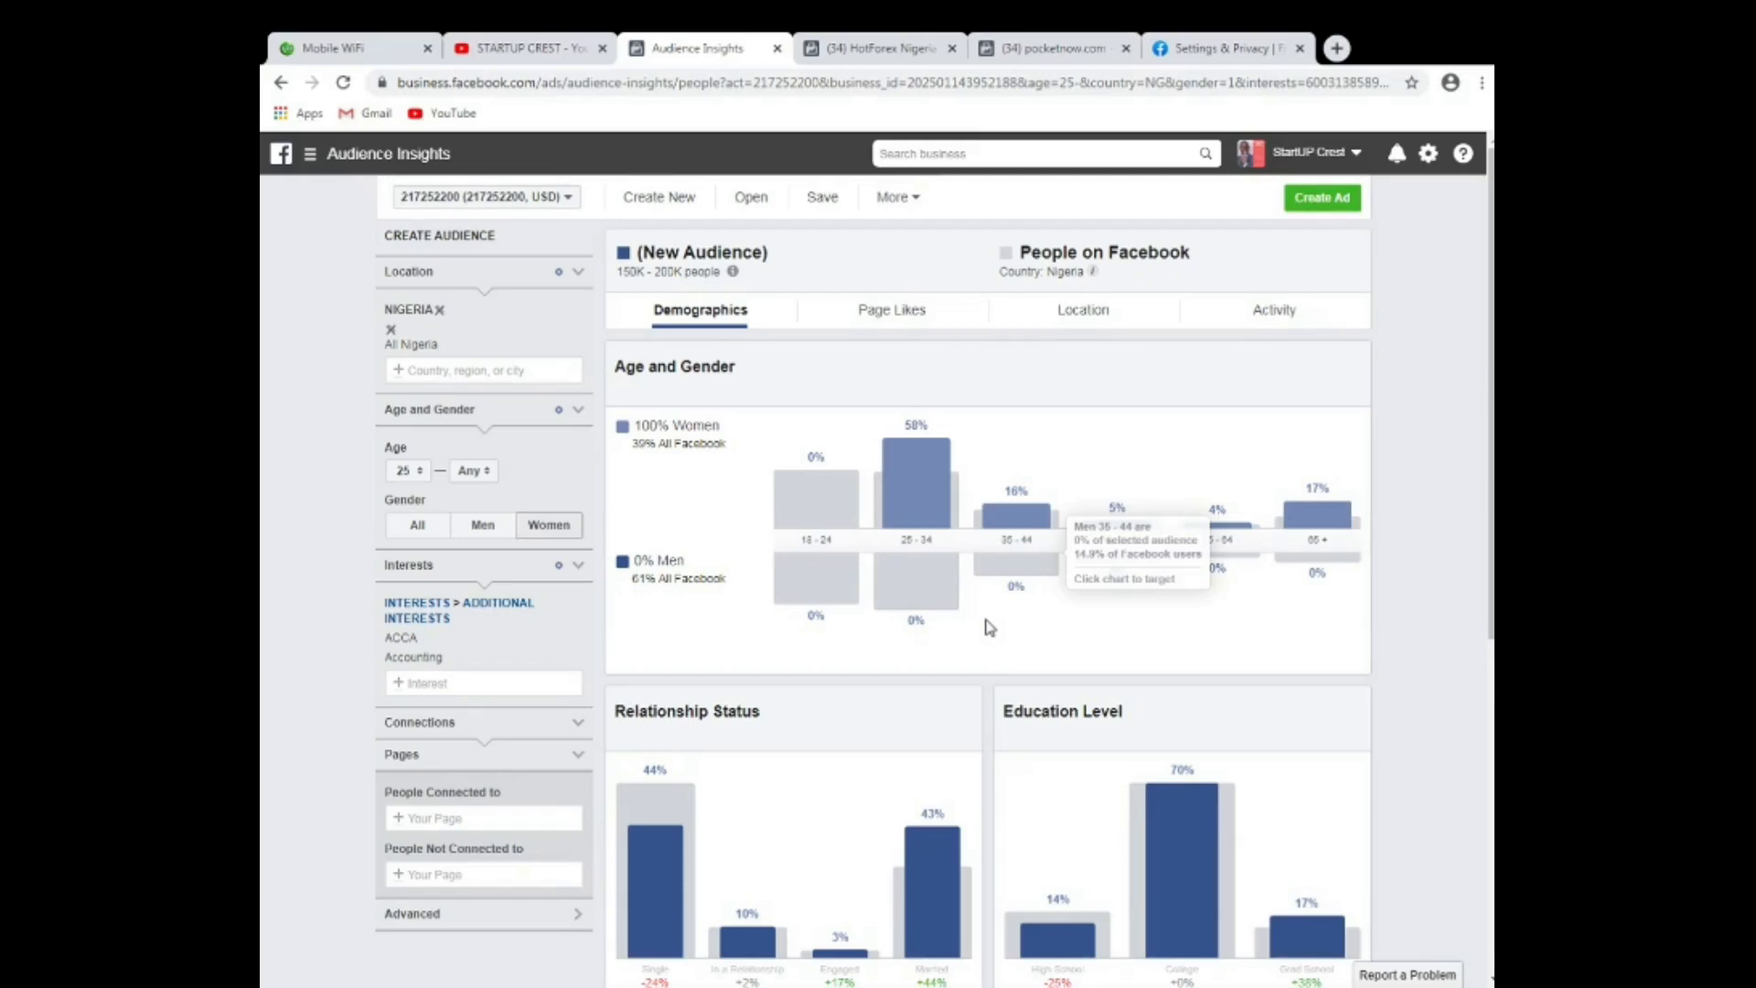
scroll(901, 854, down, 5)
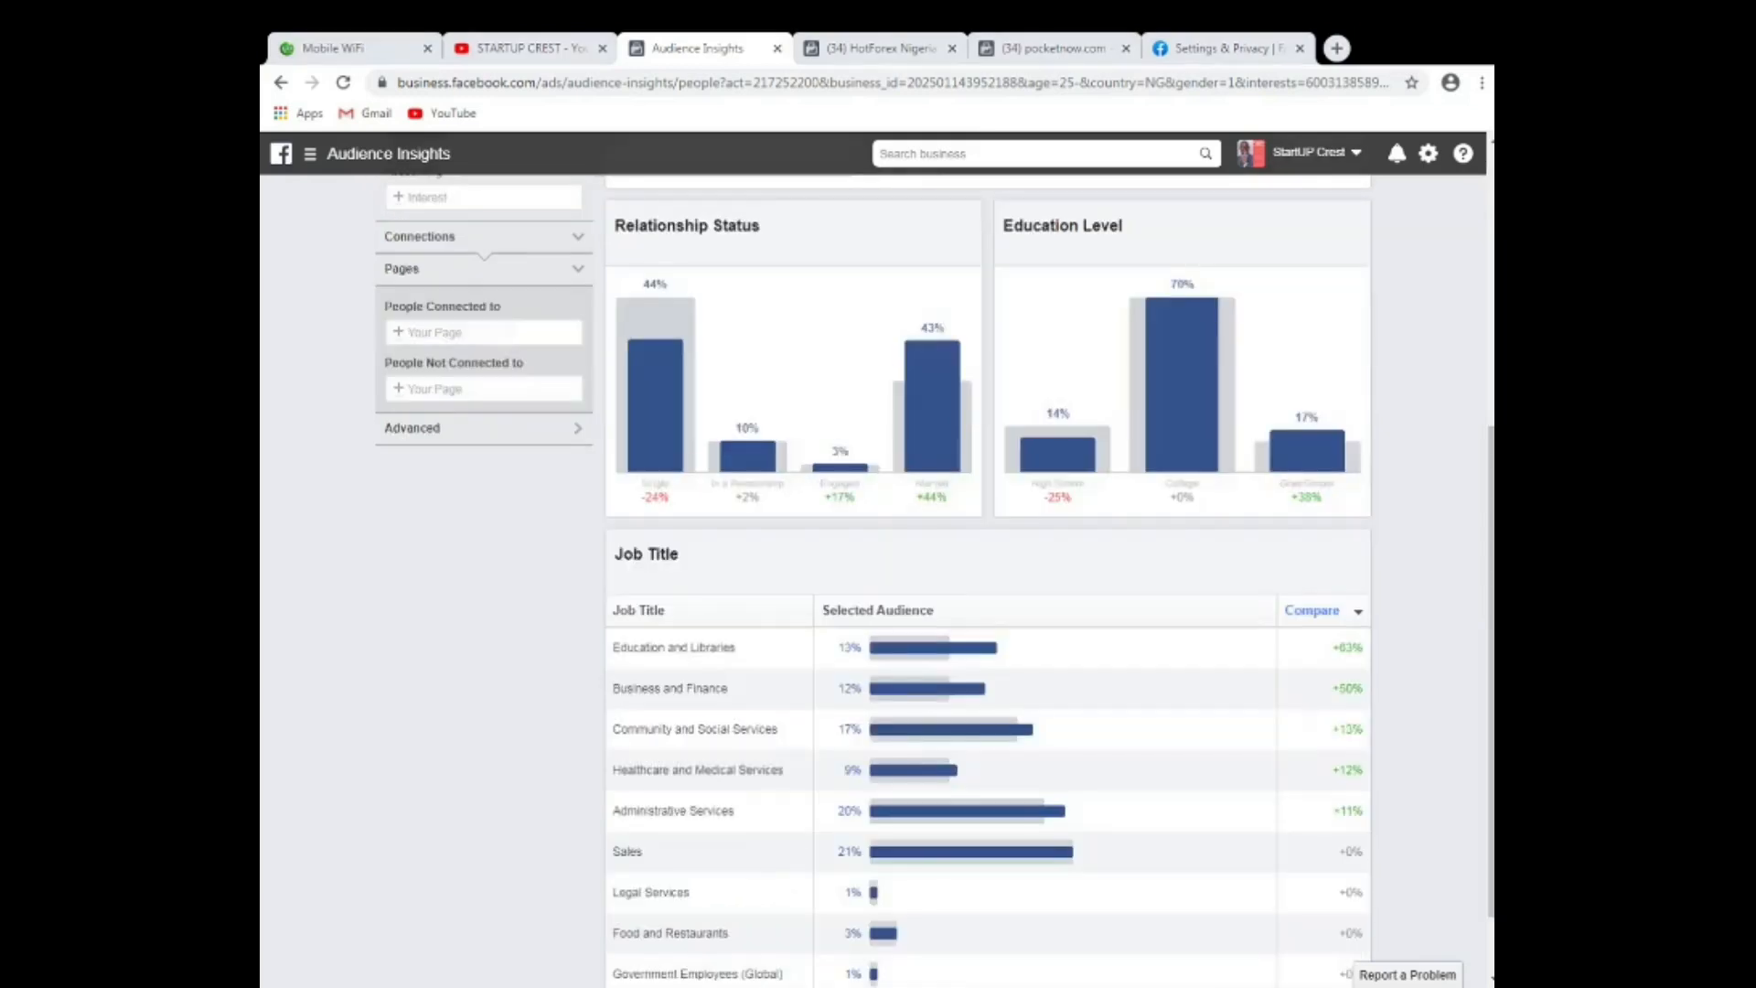